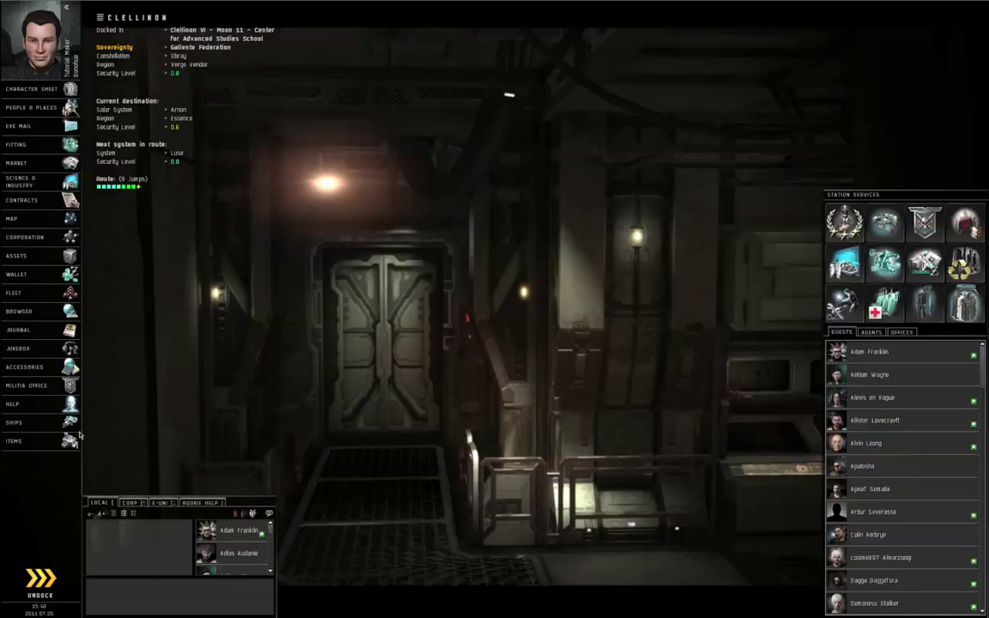
Open the in-game browser from the Neocom sidebar so it loads EVE Gate.
click(62, 310)
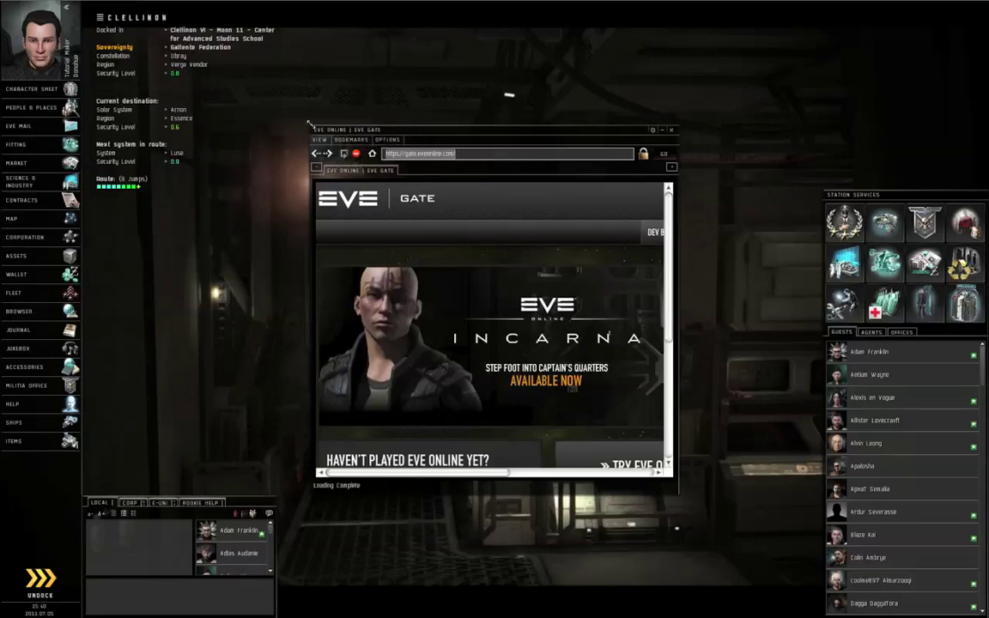
Enlarge the browser window and load wiki.eveuniversity.org.
drag(309, 123, 120, 88)
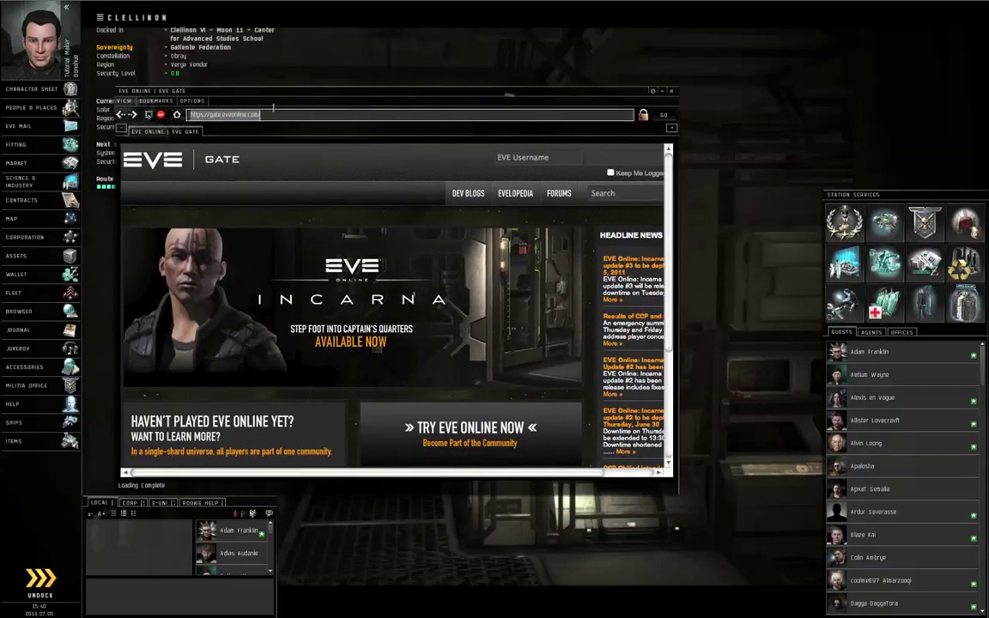
click(531, 199)
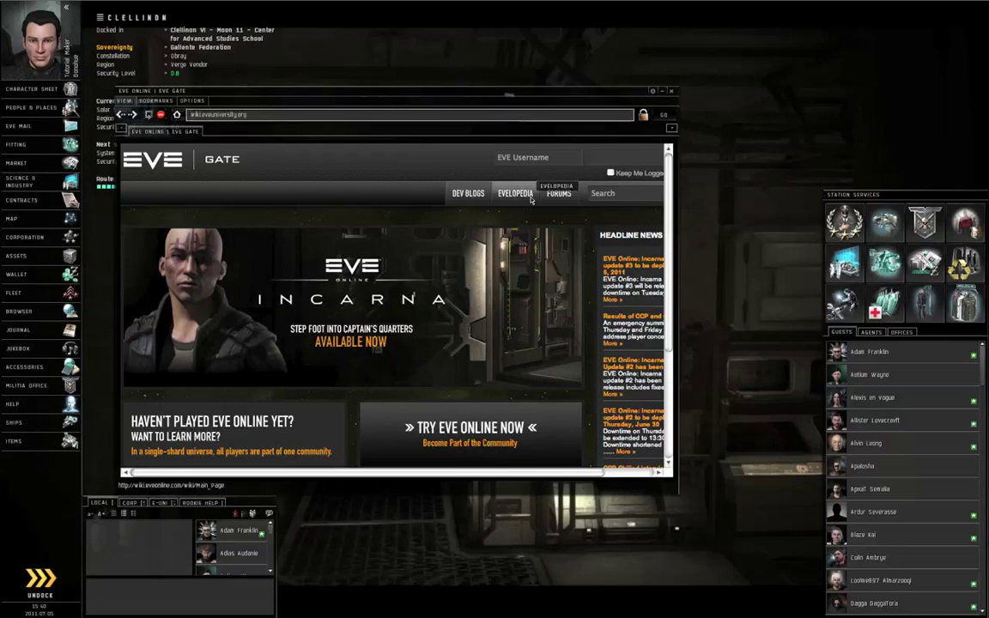
key(Return)
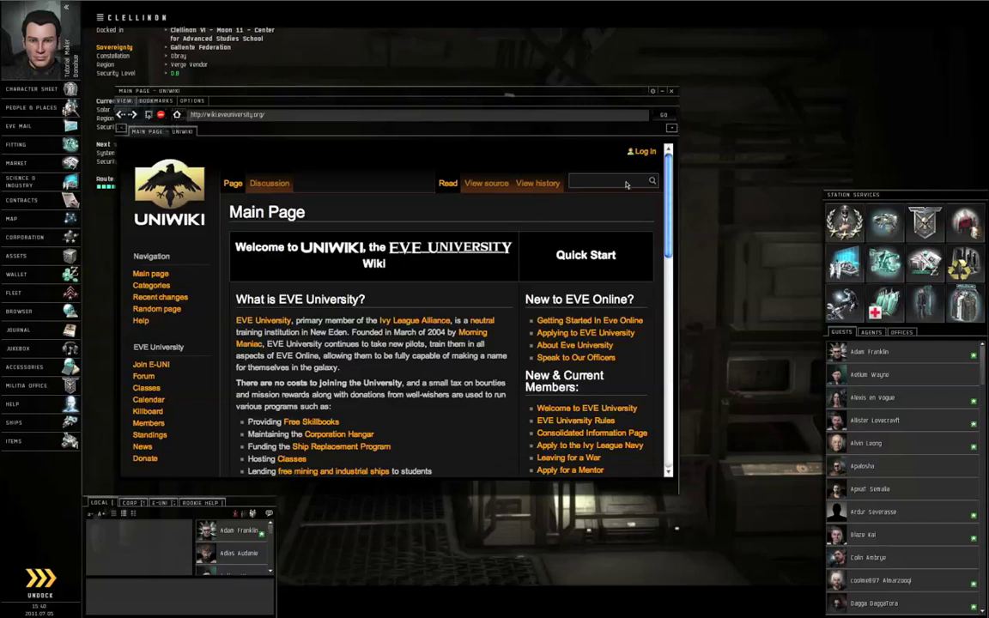
Search the wiki for 'overview guide' and jump to its Setting Up Your Overview section.
click(605, 183)
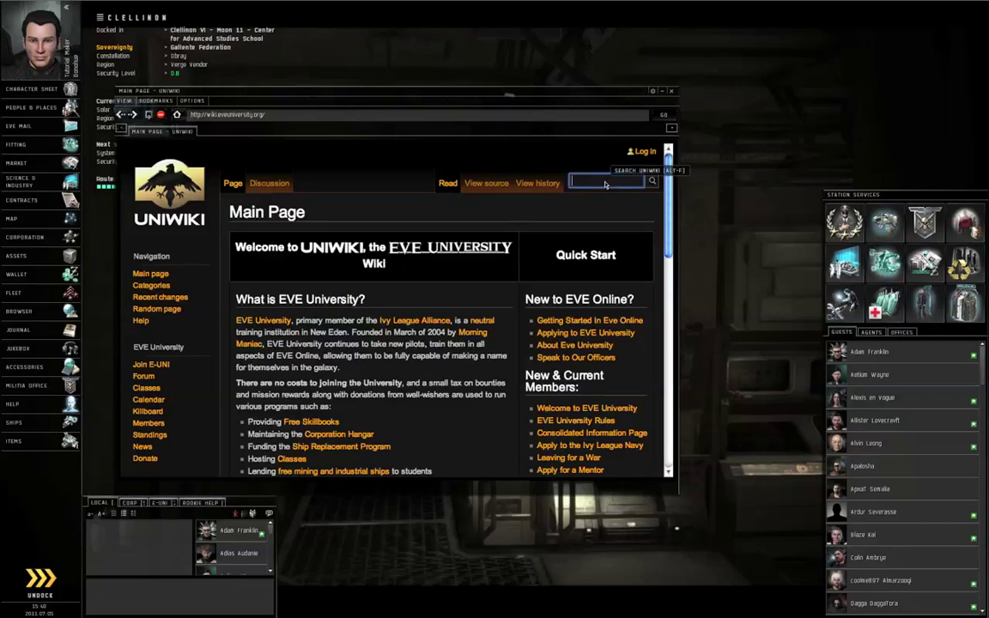
text(overview guide)
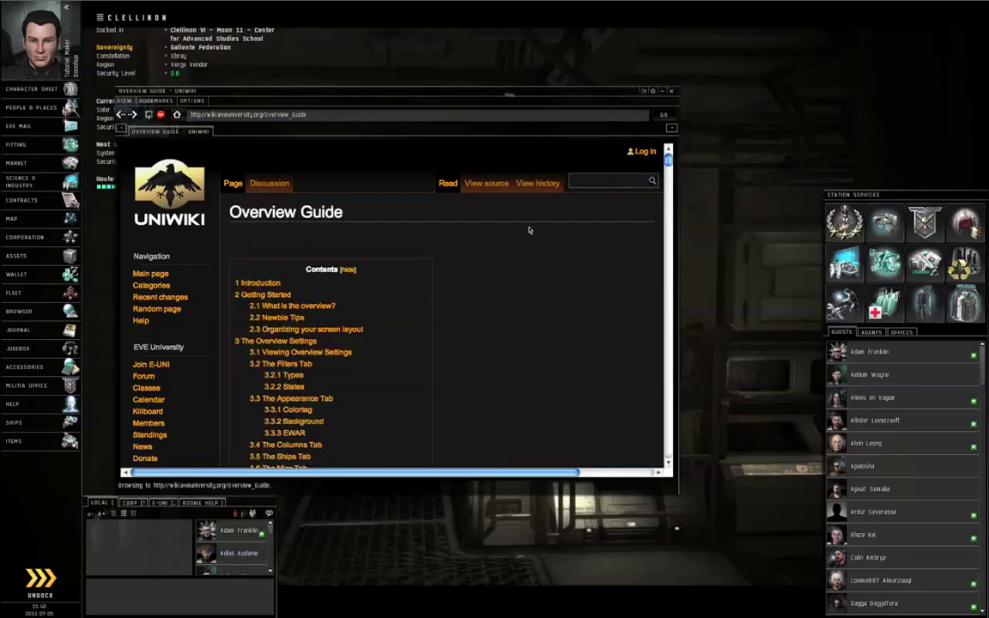
scroll(447, 294, down, 4)
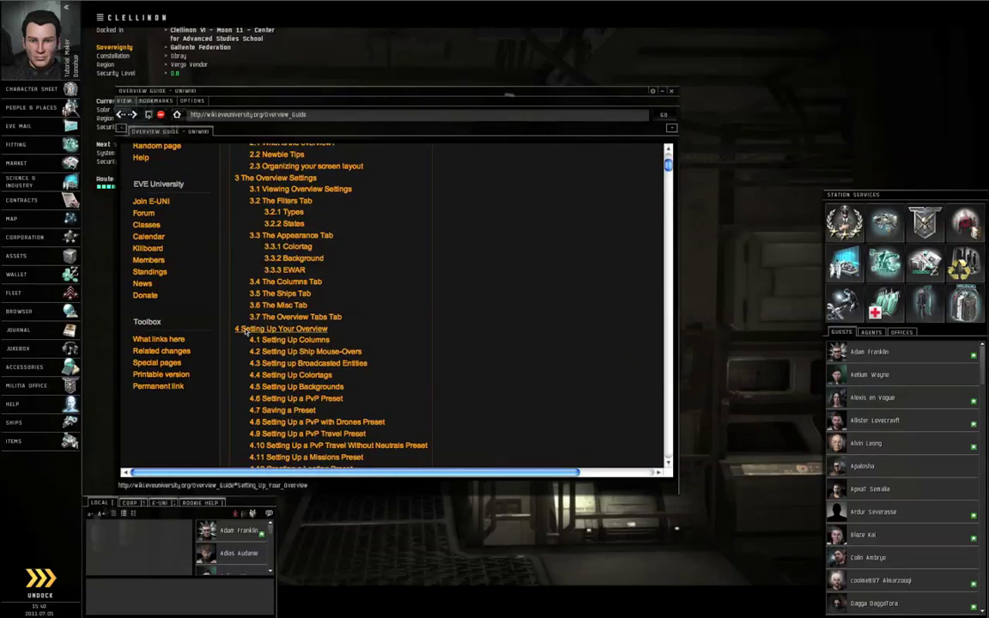
click(245, 330)
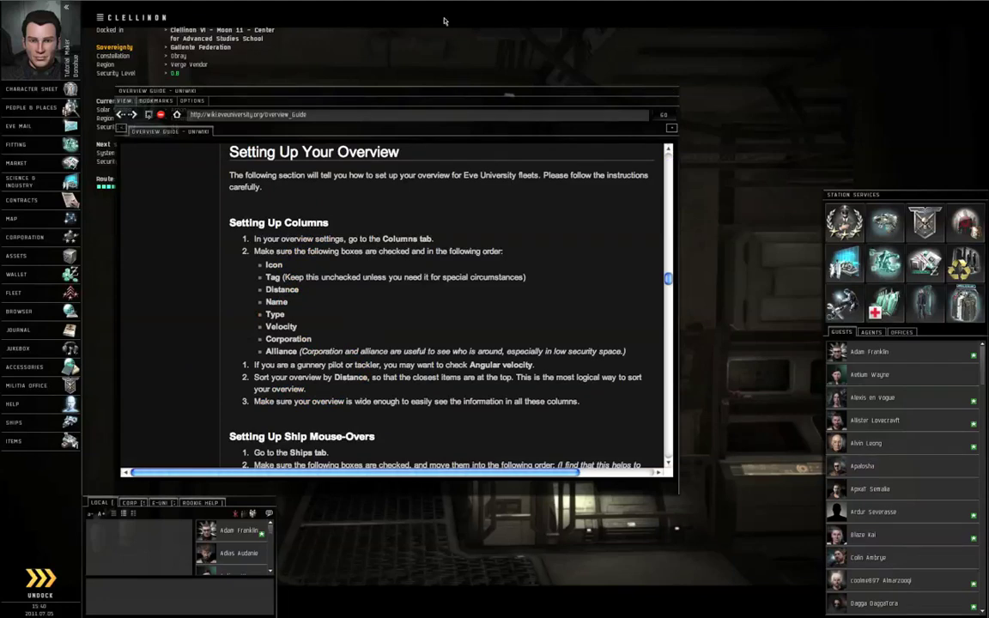
Assign the O key as the shortcut for Open Overview Settings, then close the settings menu.
key(Escape)
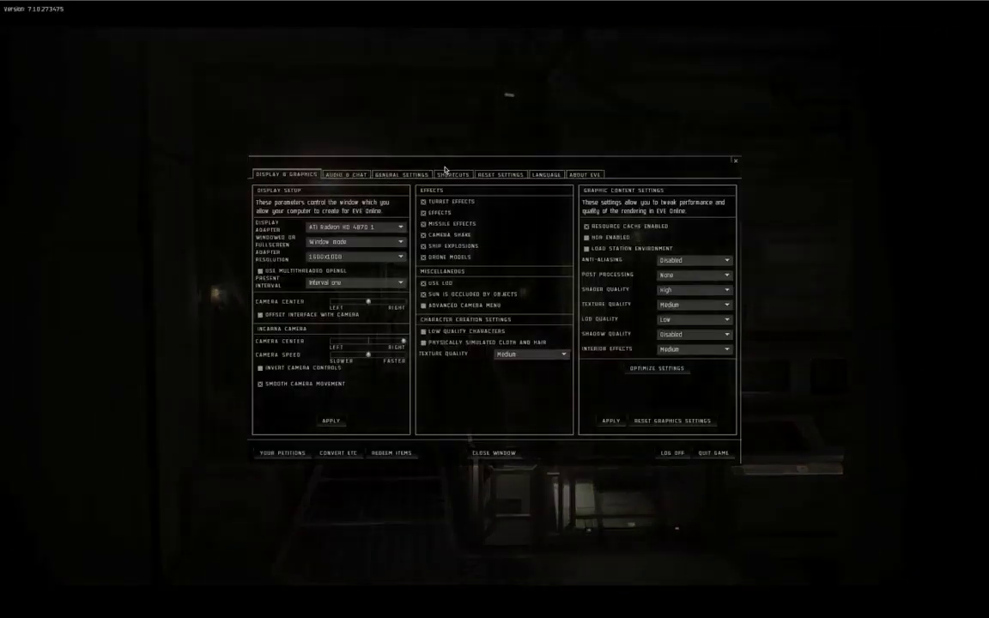
click(451, 176)
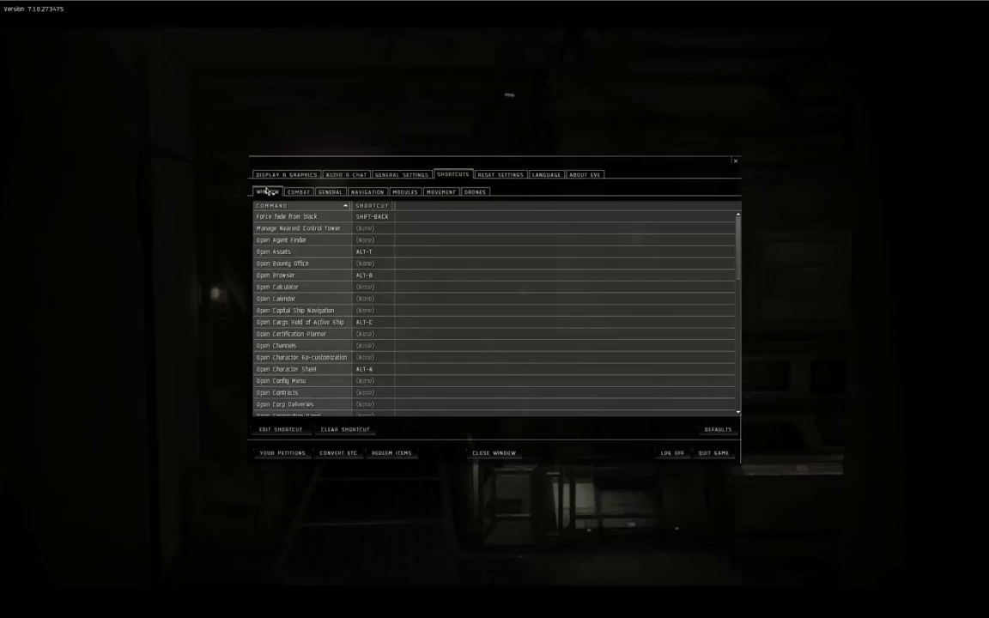
scroll(420, 274, down, 10)
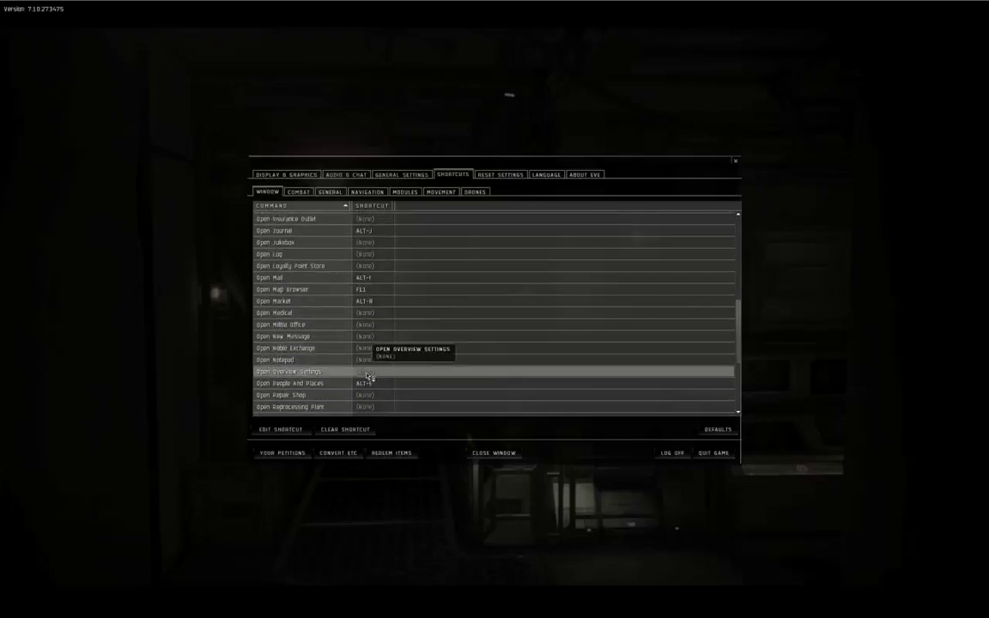
click(369, 375)
right_click(369, 376)
click(383, 378)
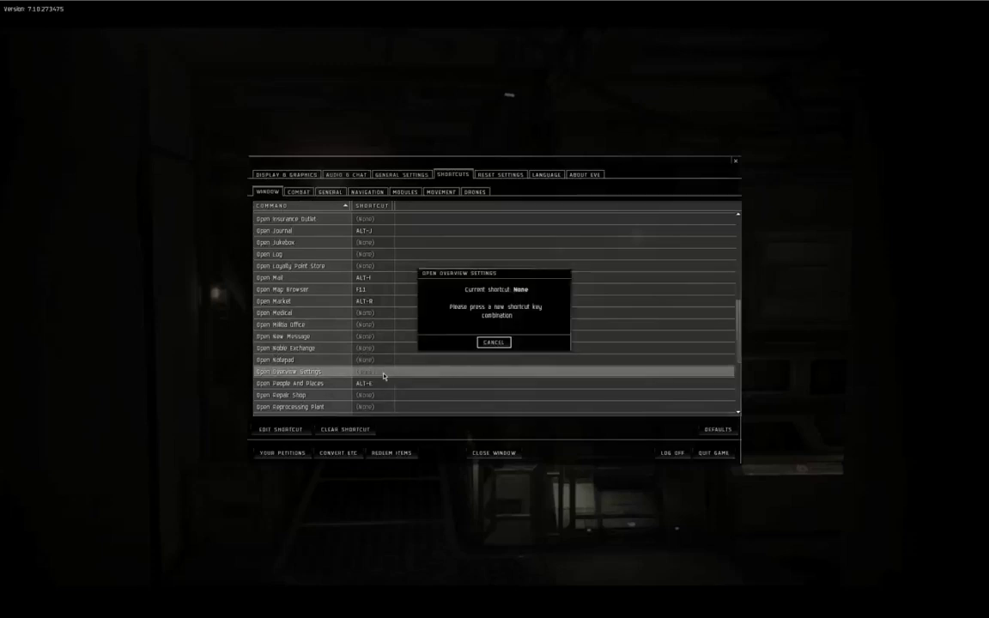
key(o)
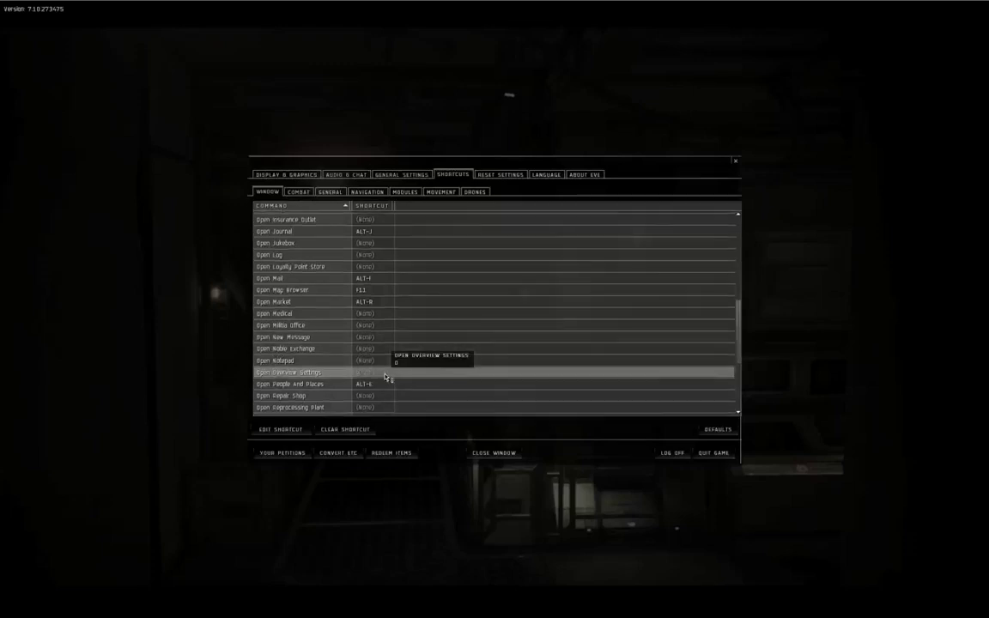
click(493, 452)
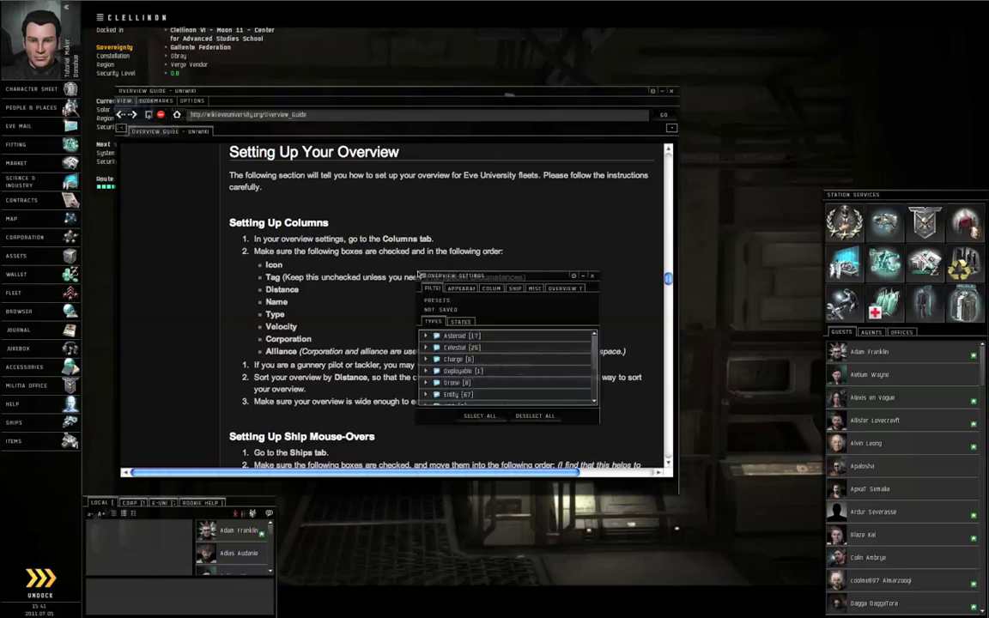
Enlarge the Overview Settings window and move it to the top-right, clear of the wiki text.
drag(418, 274, 337, 160)
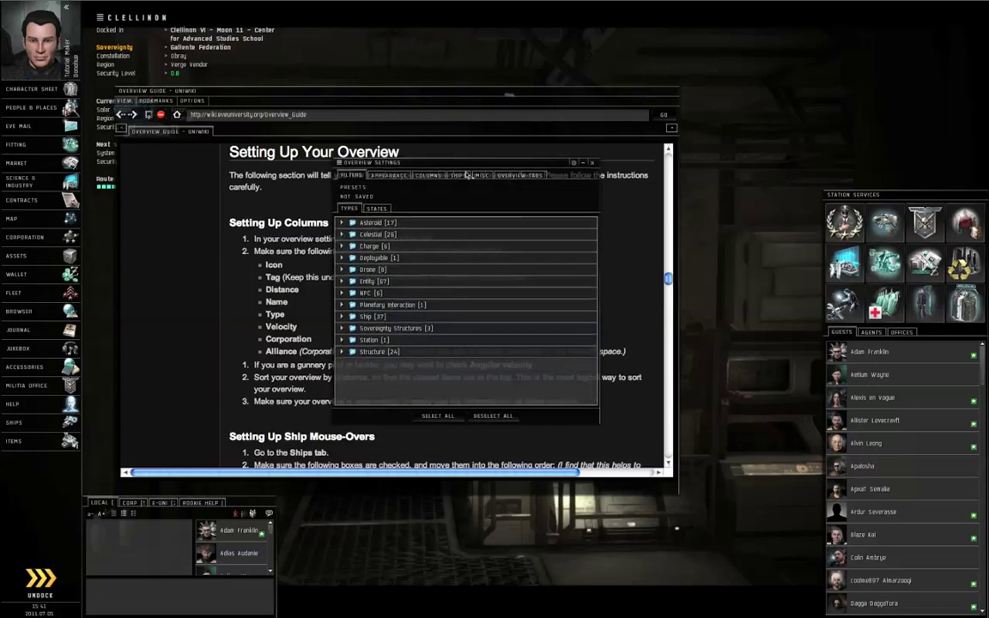
drag(467, 159, 571, 236)
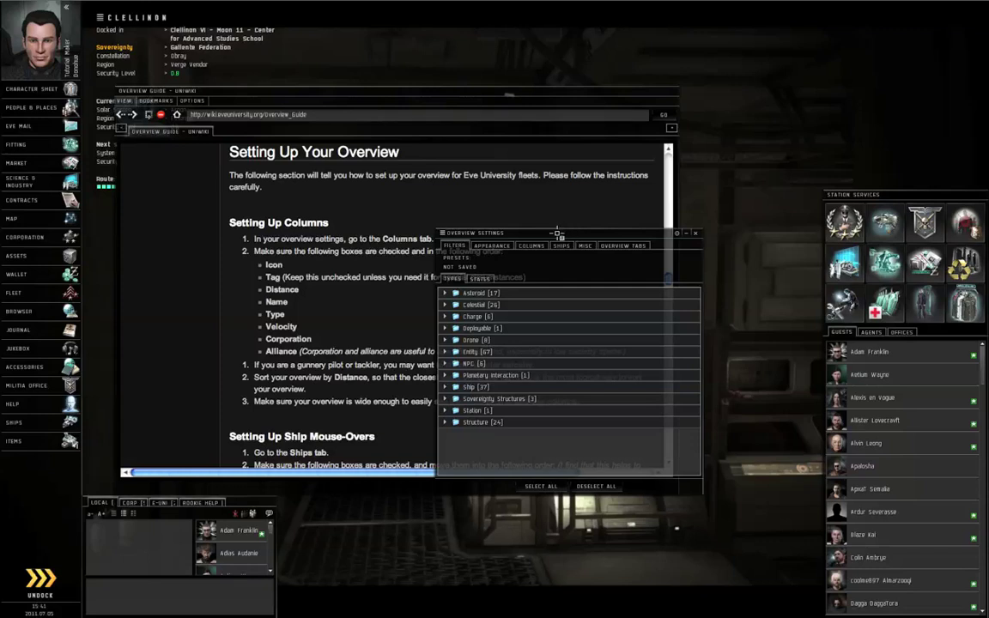
drag(558, 232, 592, 254)
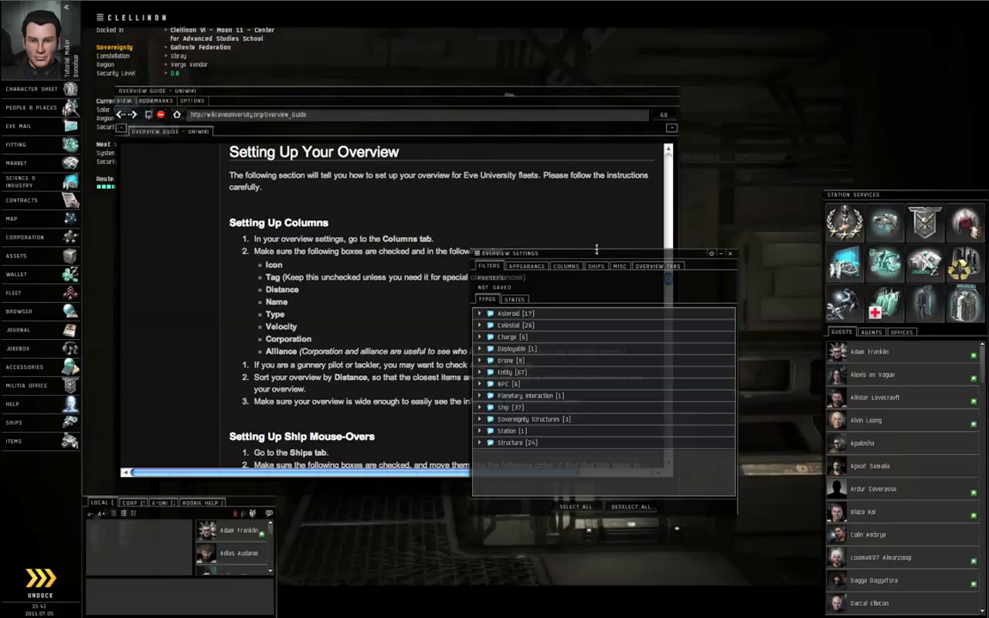
drag(597, 249, 816, 113)
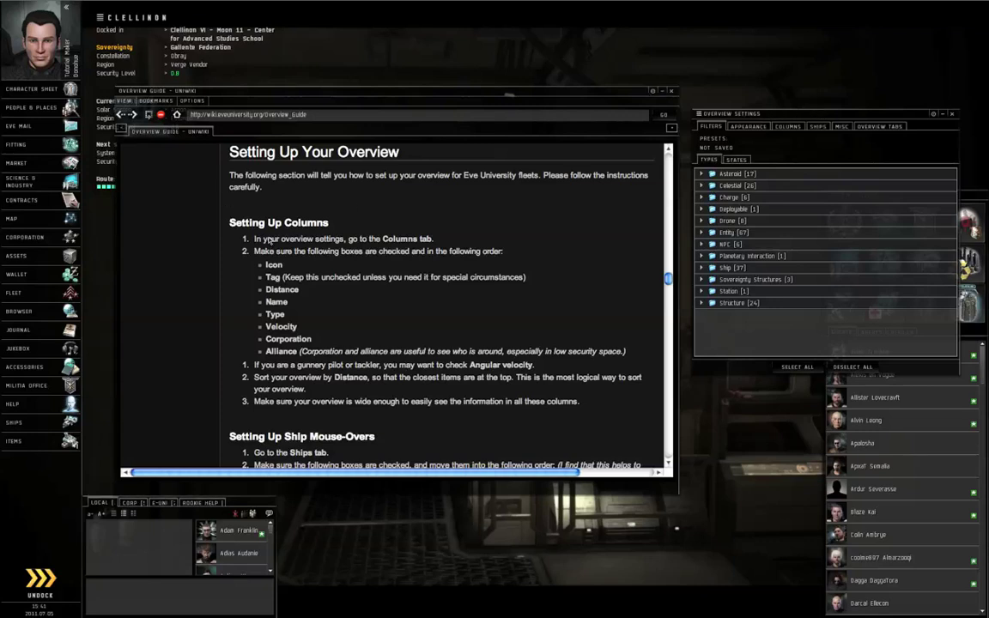
On the Columns tab, enable the Velocity, Corporation and Alliance columns.
click(795, 127)
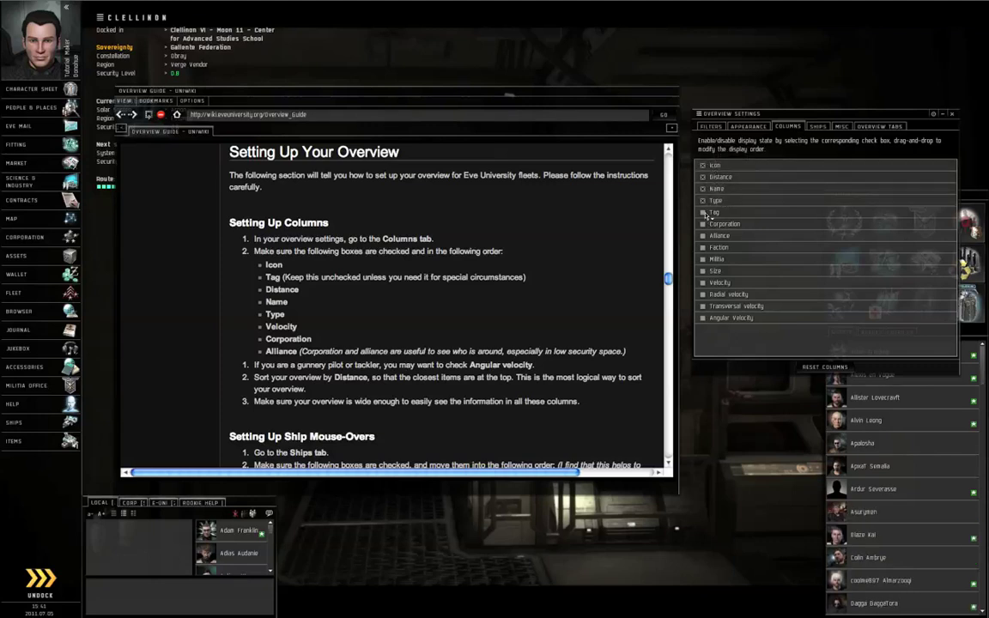
drag(713, 201, 714, 205)
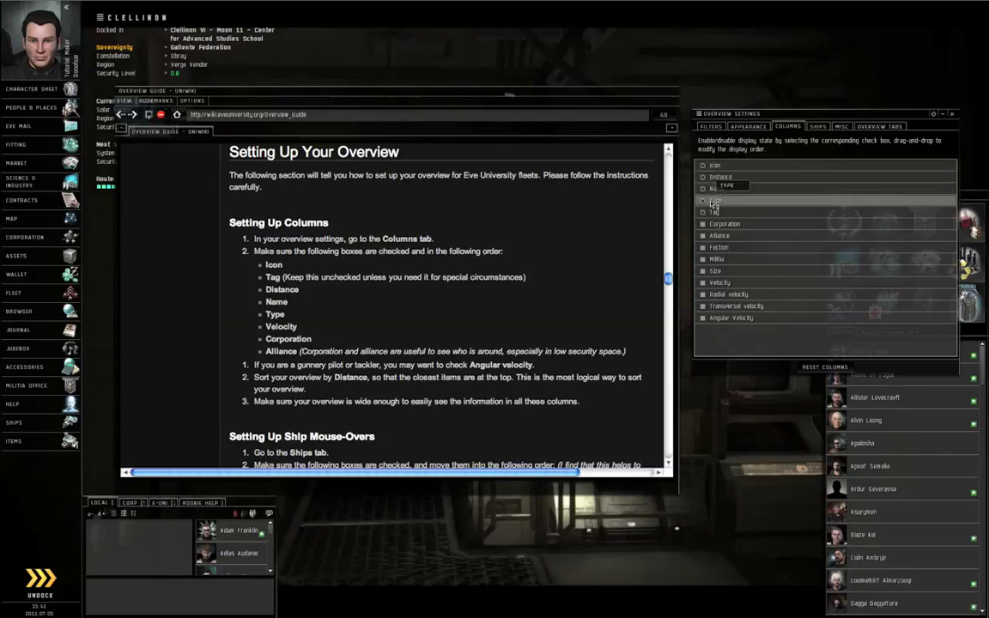
click(703, 283)
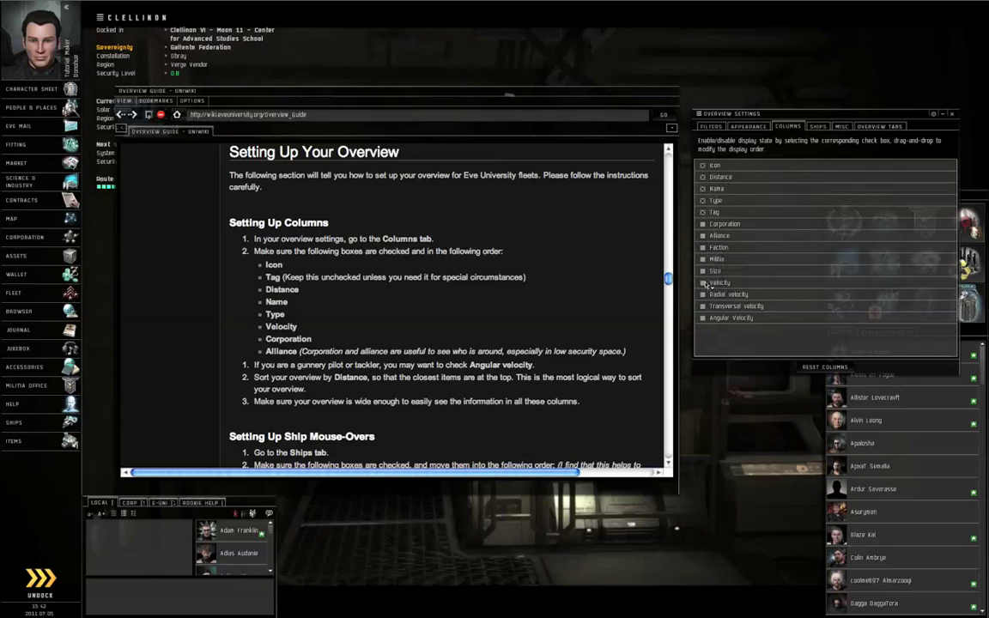
click(704, 224)
click(703, 236)
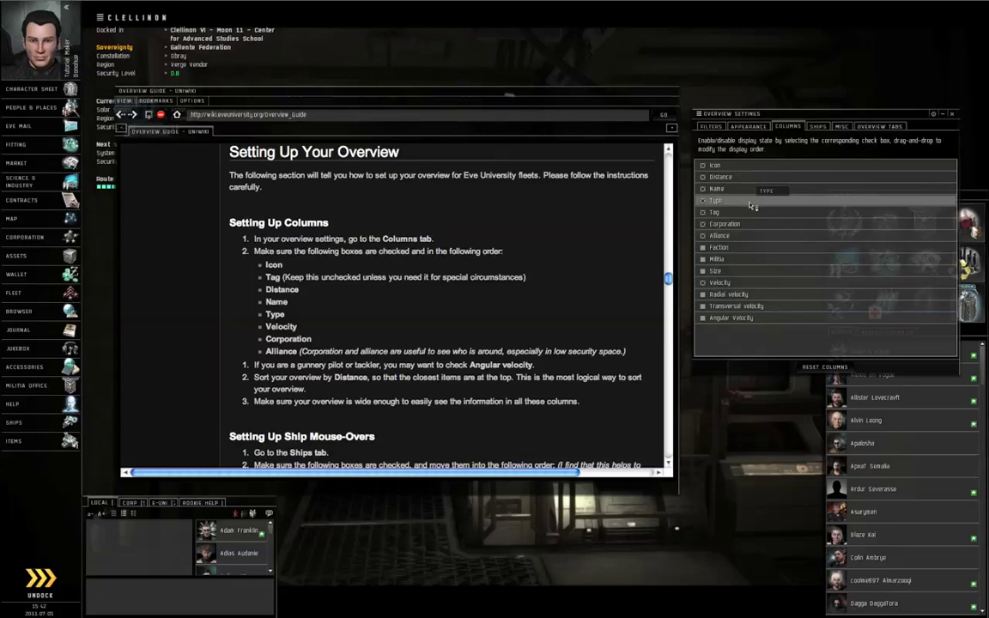
Move Tag below Icon and Velocity after Type, then add Angular Velocity directly below Velocity.
drag(746, 217, 745, 183)
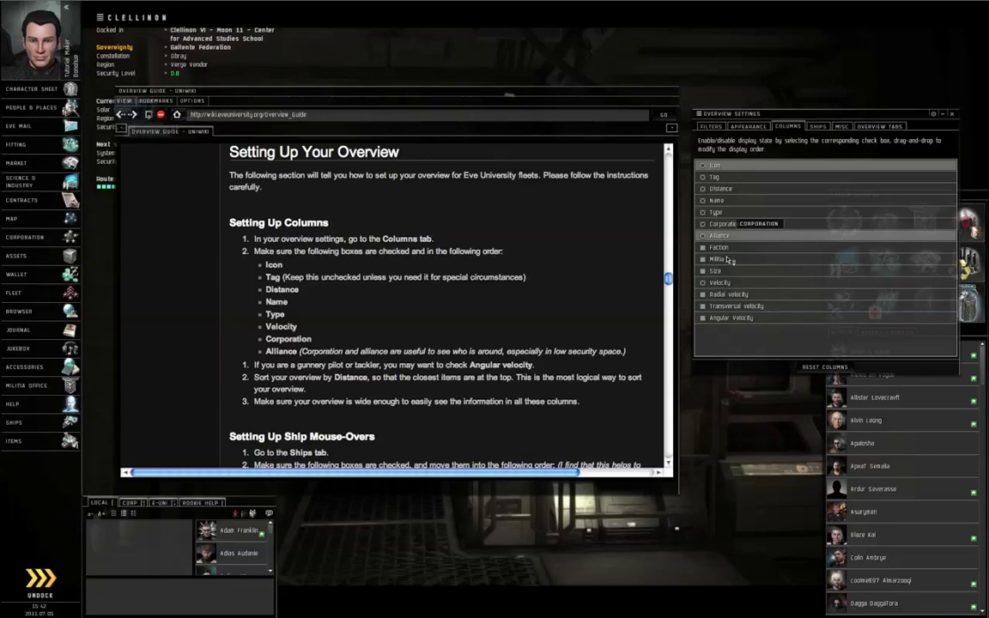
drag(725, 282, 734, 225)
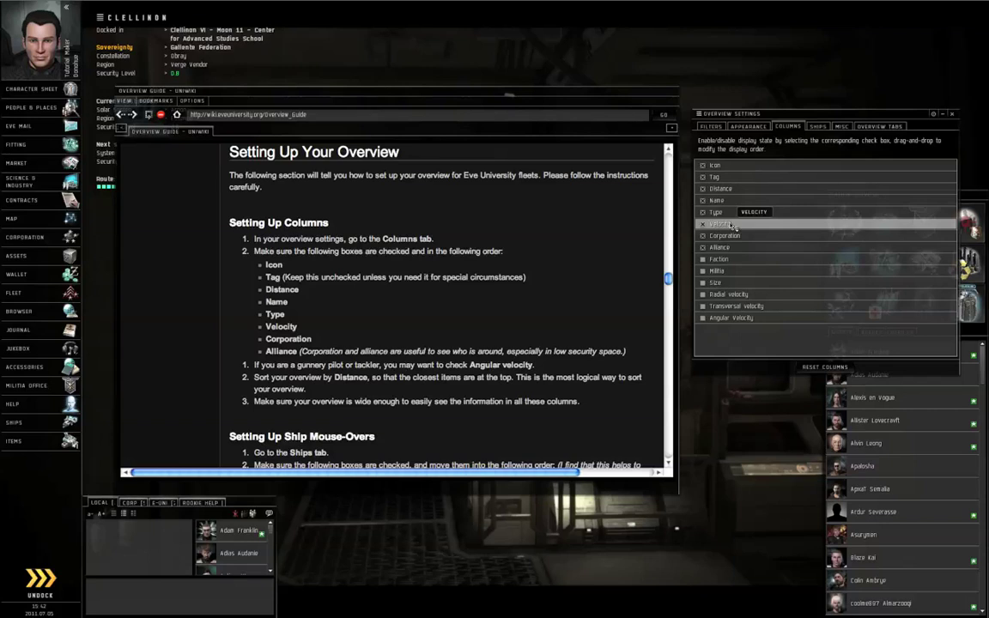
click(742, 321)
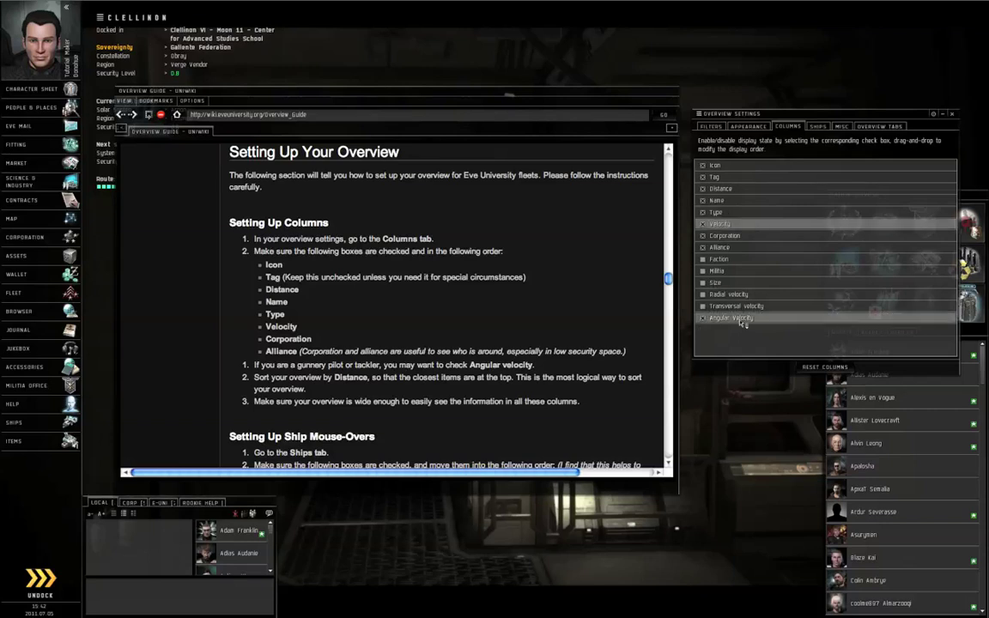
drag(742, 321, 749, 239)
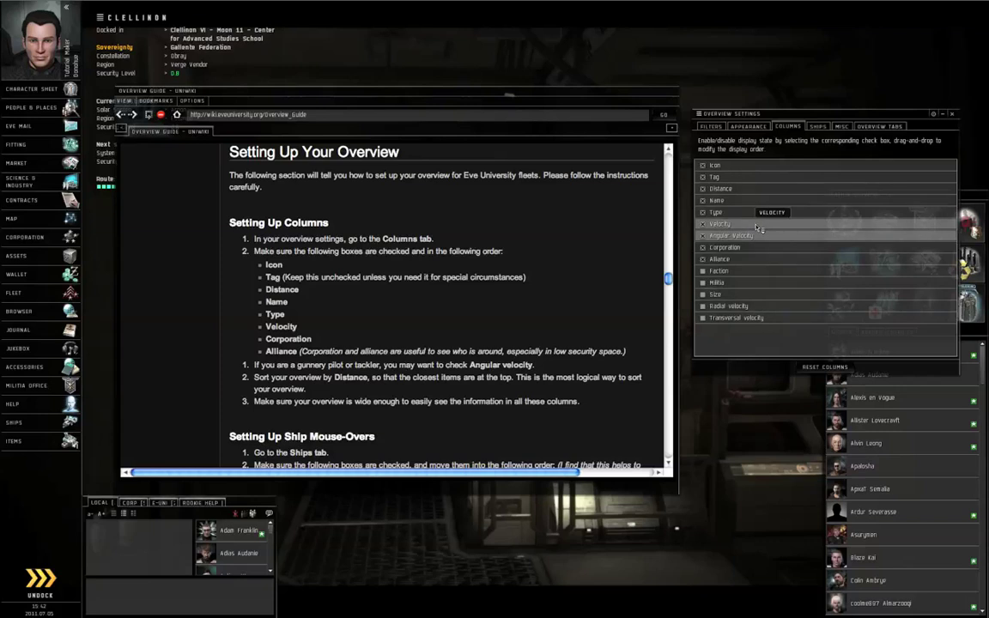
scroll(444, 346, down, 7)
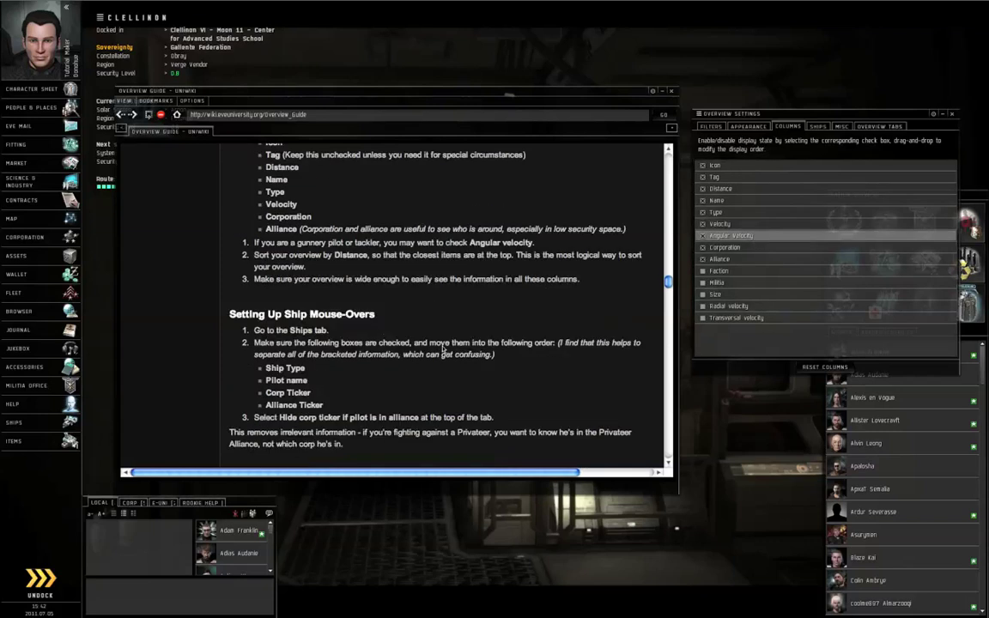
Move Ship Type to the top of the ship labels and show the Misc options, including broadcasts-to-top.
click(817, 127)
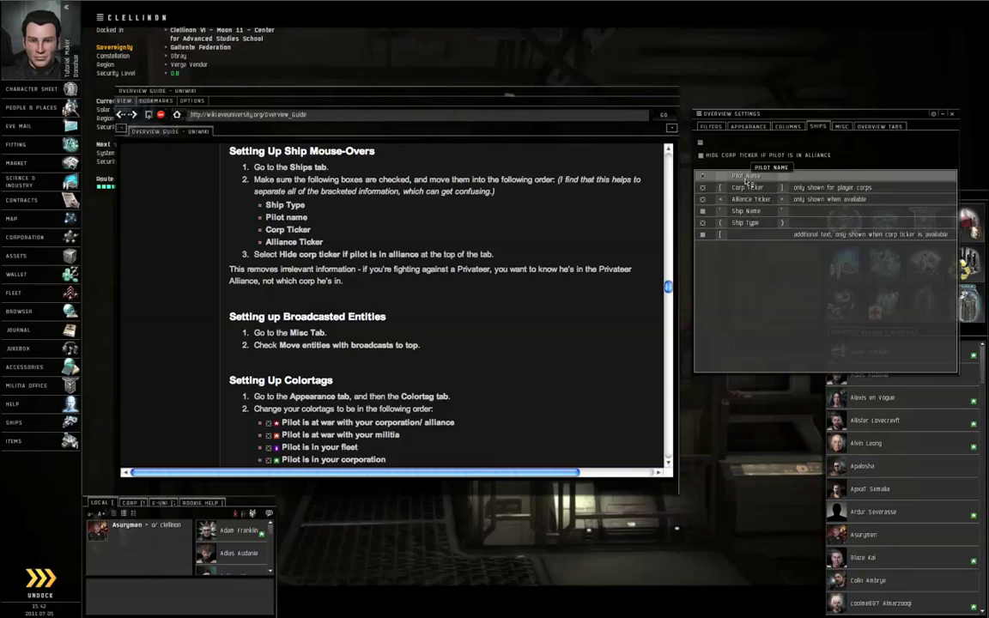
drag(747, 222, 747, 176)
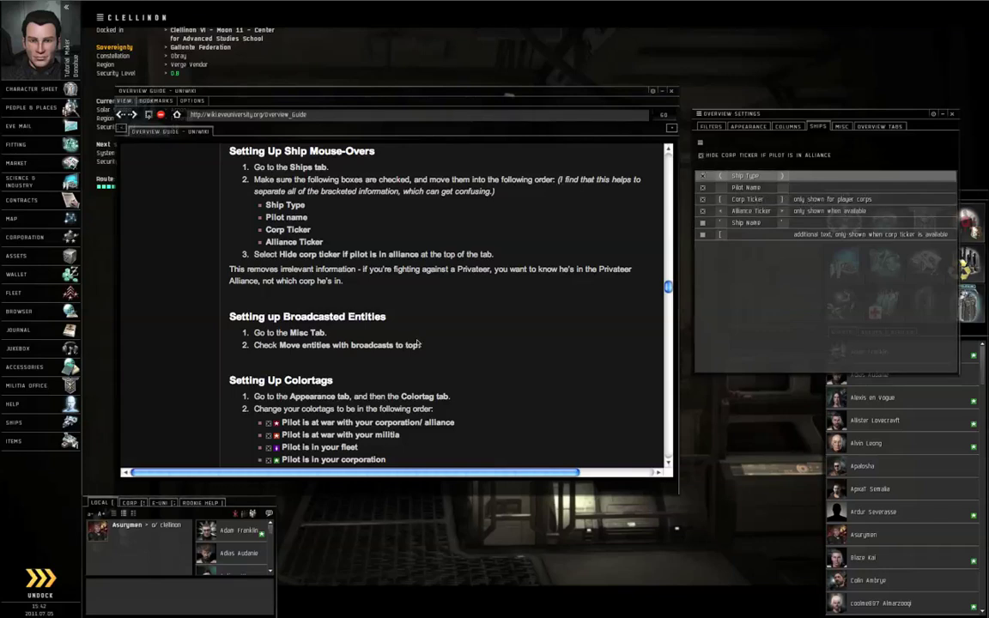
scroll(378, 309, down, 3)
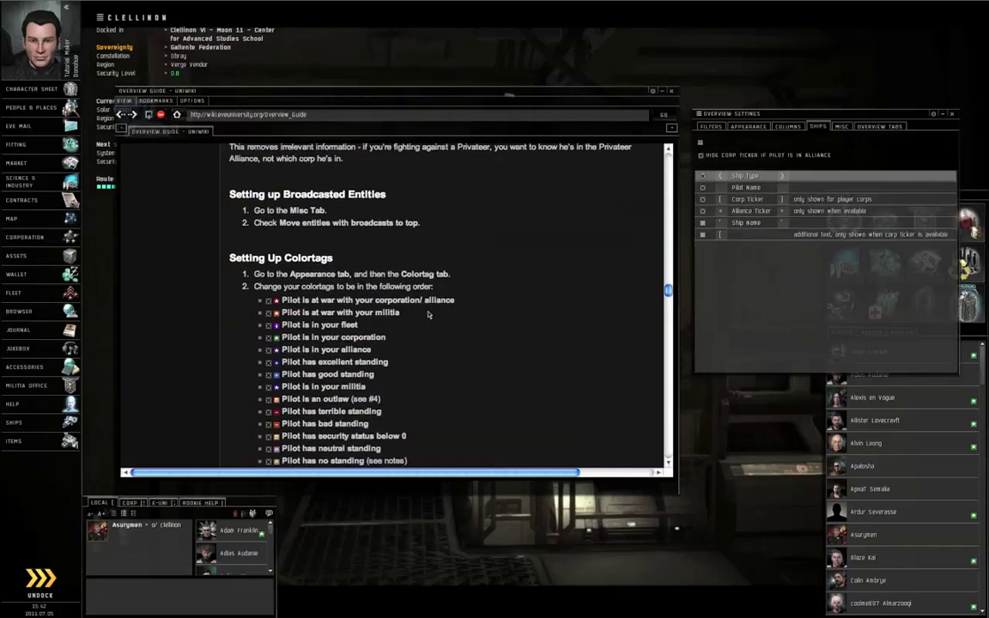
click(839, 127)
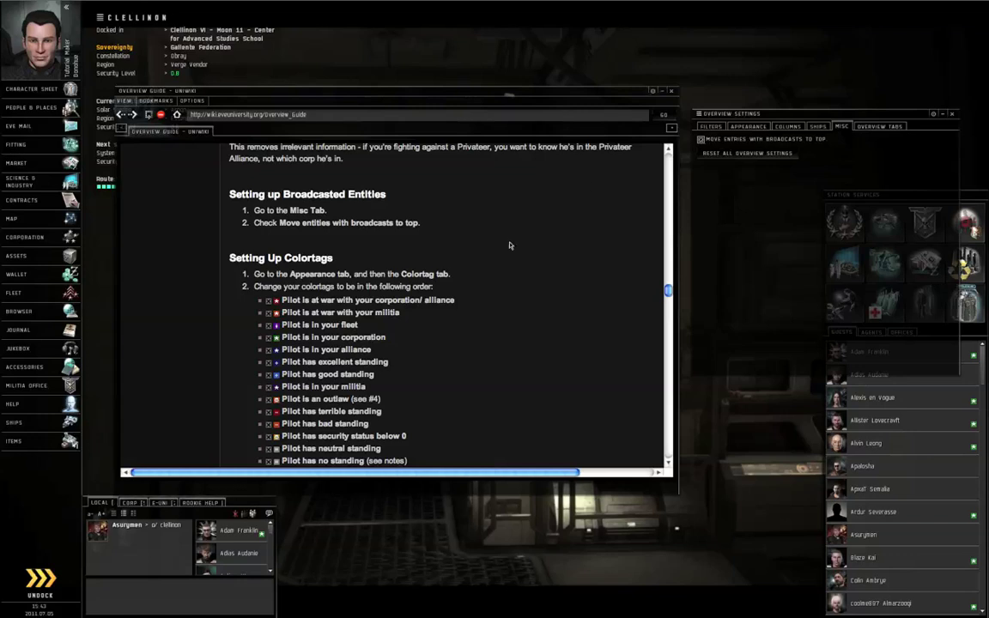
scroll(458, 218, down, 3)
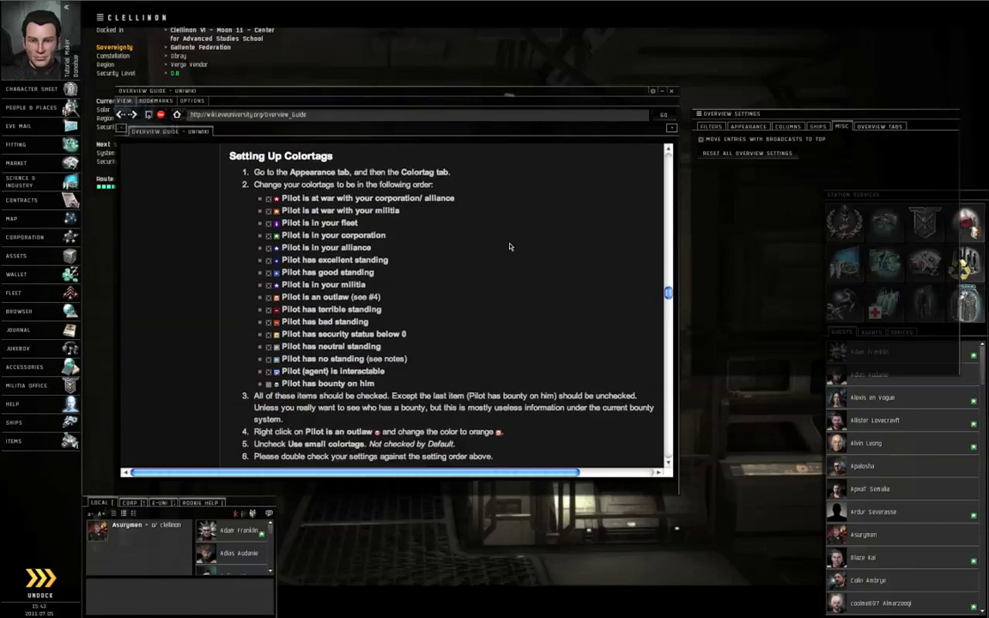
Reorder the Appearance colortags to the guide's list: outlaw, excellent standing, militia, neutral, and others.
click(759, 128)
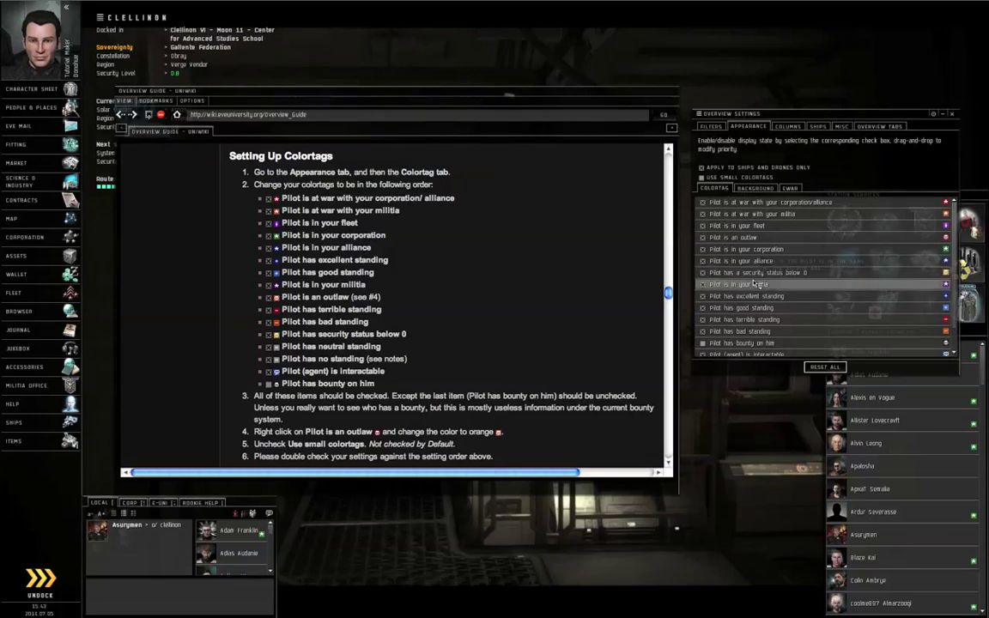
drag(737, 238, 751, 518)
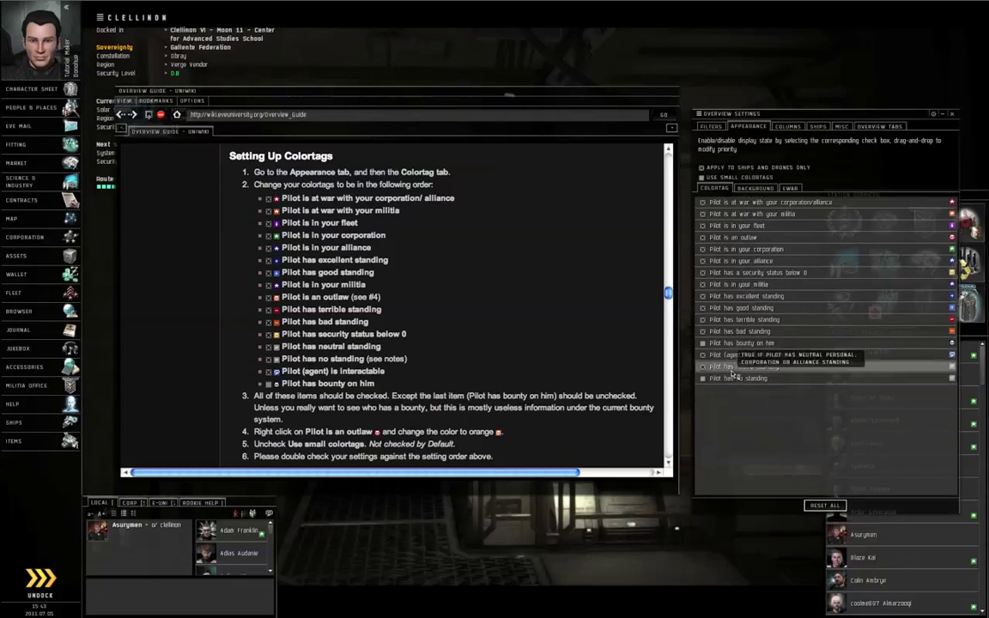
drag(735, 376, 703, 386)
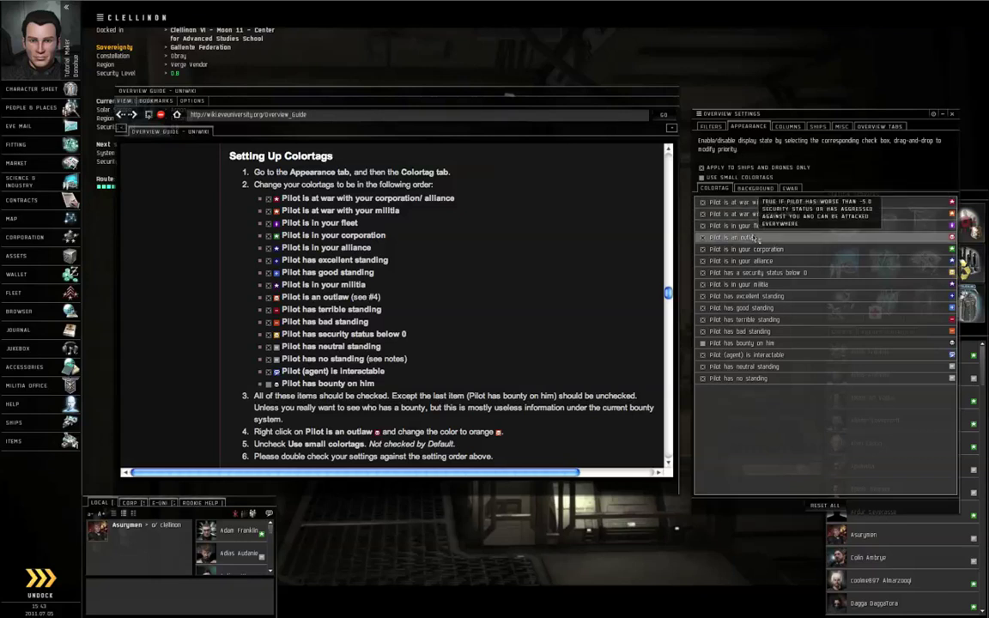
drag(754, 238, 770, 337)
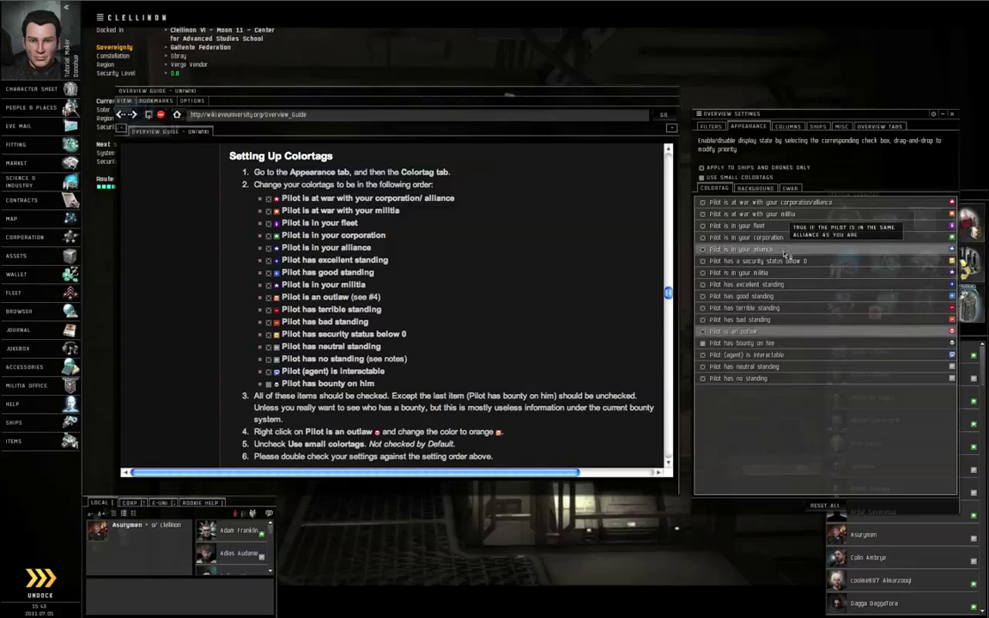
drag(755, 284, 778, 273)
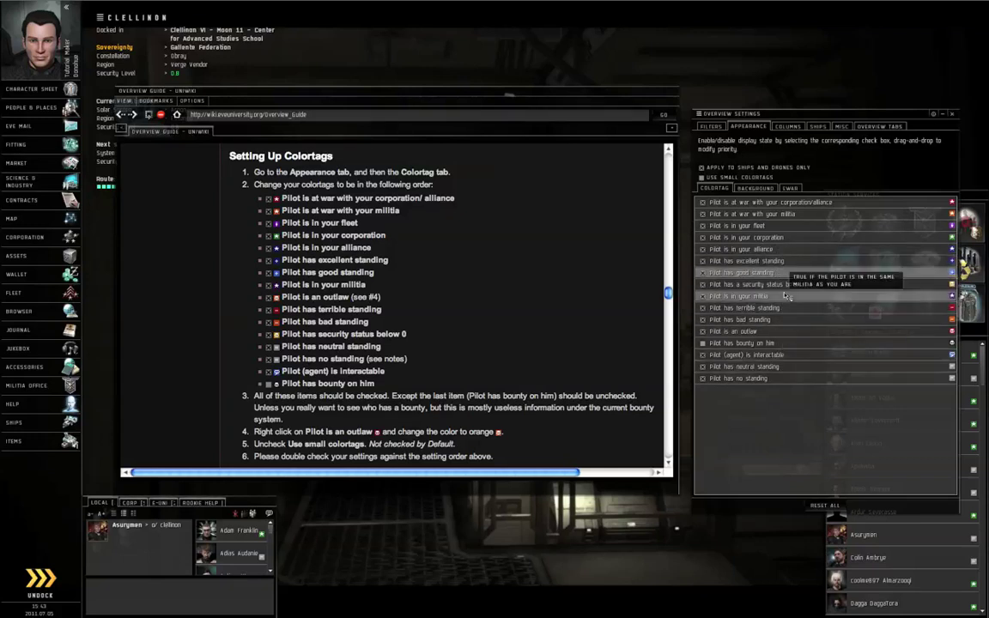
drag(783, 295, 784, 284)
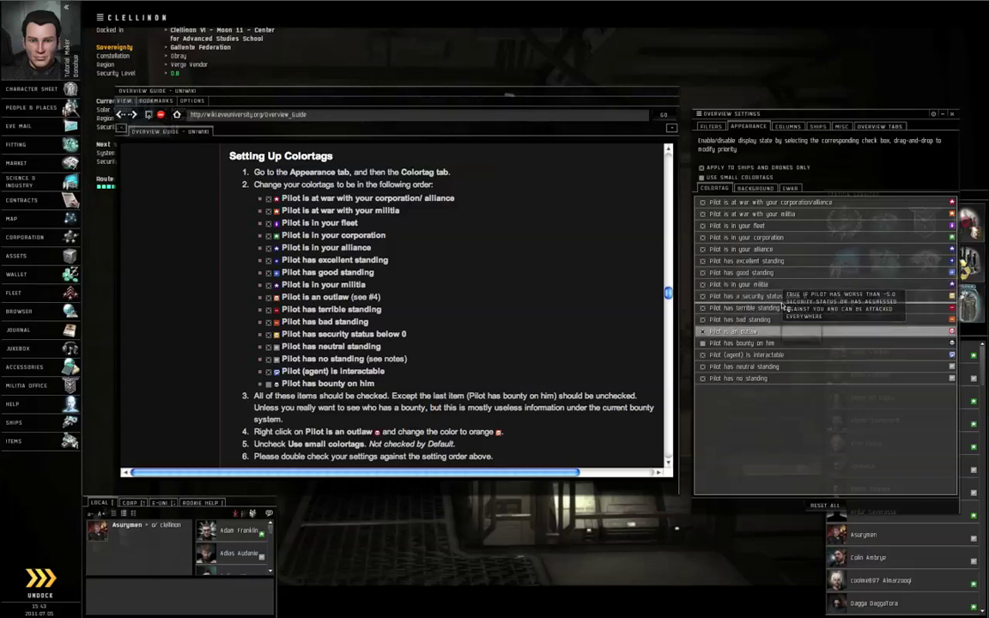
mouse_move(755, 331)
mouse_down()
mouse_move(782, 302)
mouse_move(772, 333)
mouse_up()
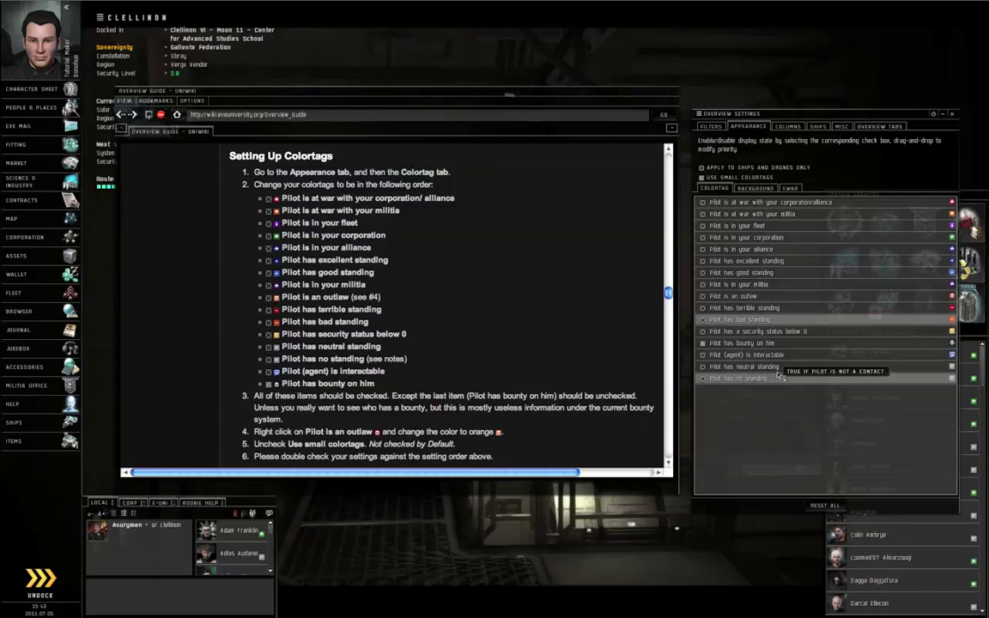
drag(775, 366, 777, 344)
drag(738, 379, 771, 367)
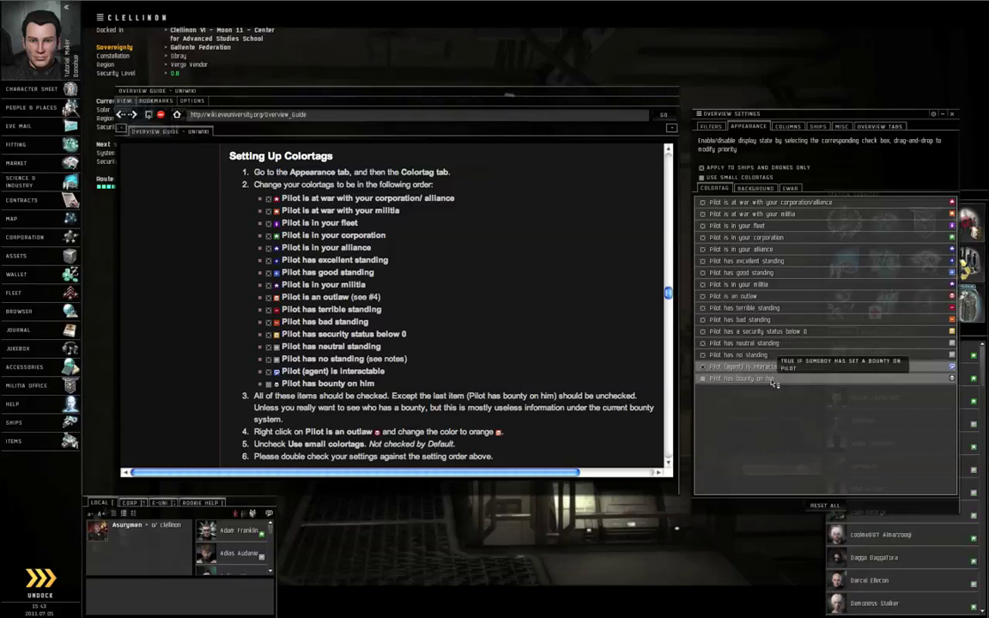
scroll(430, 305, down, 3)
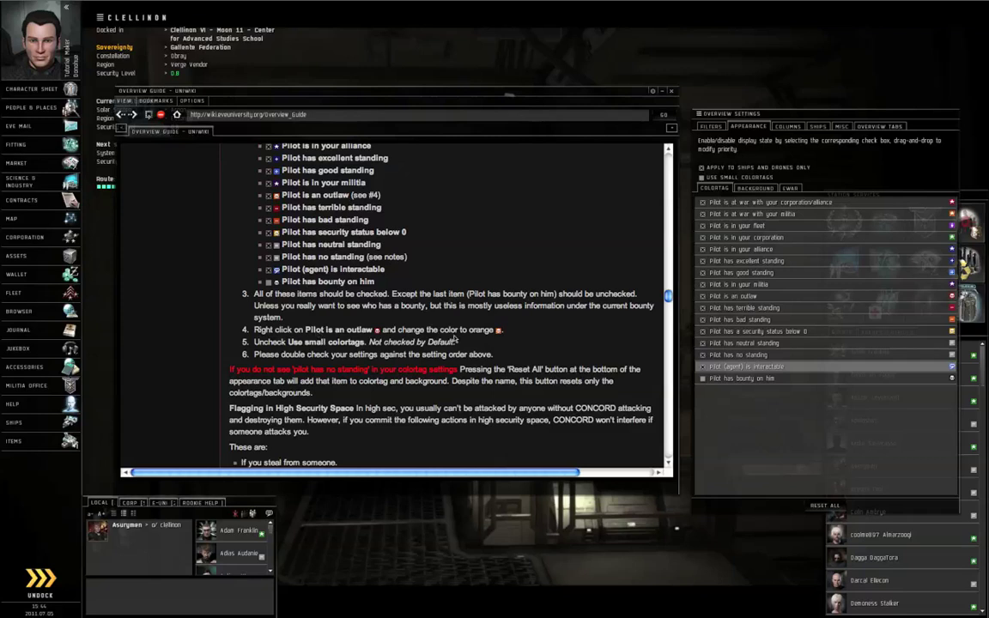
Set the 'Pilot is an outlaw' colortag to Orange.
right_click(750, 302)
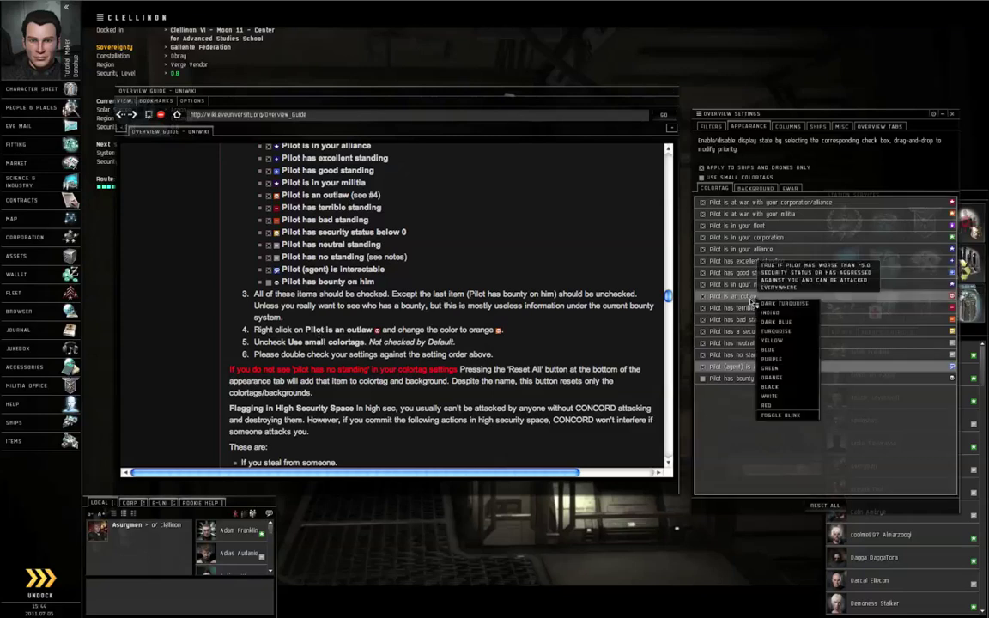
click(798, 377)
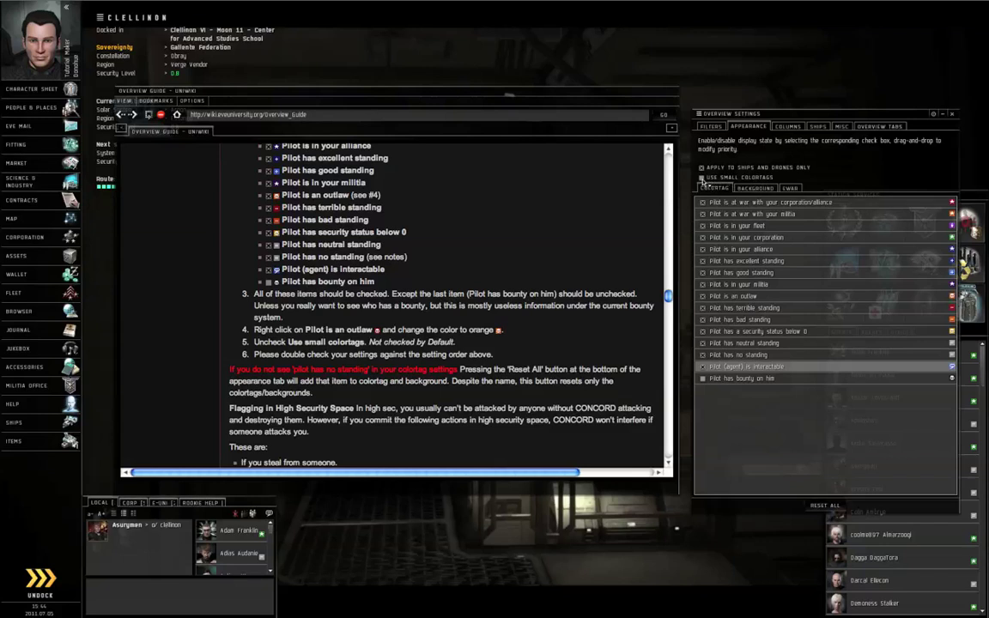
scroll(459, 305, down, 3)
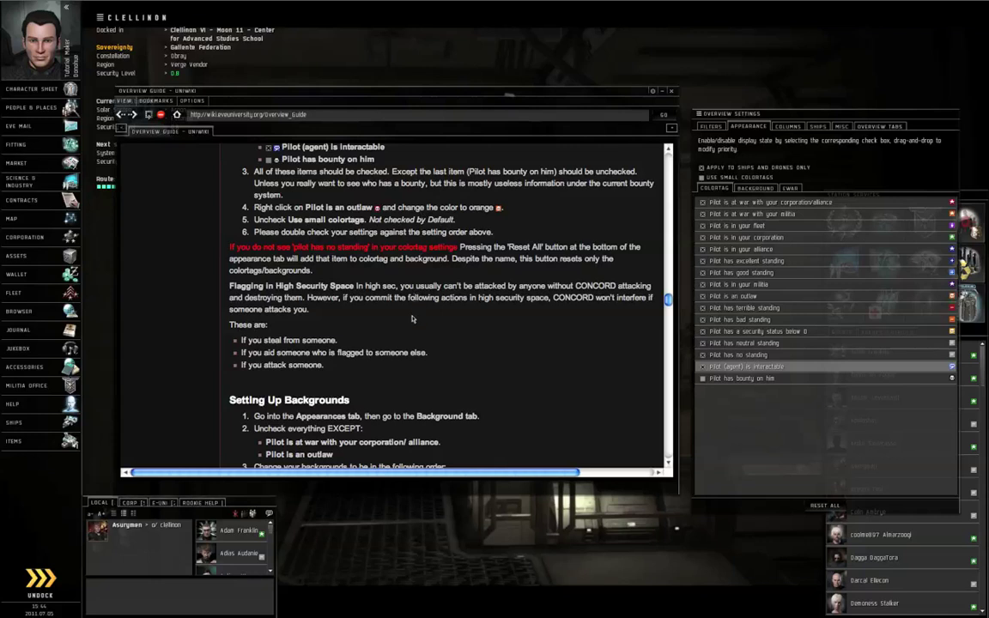
scroll(411, 318, down, 6)
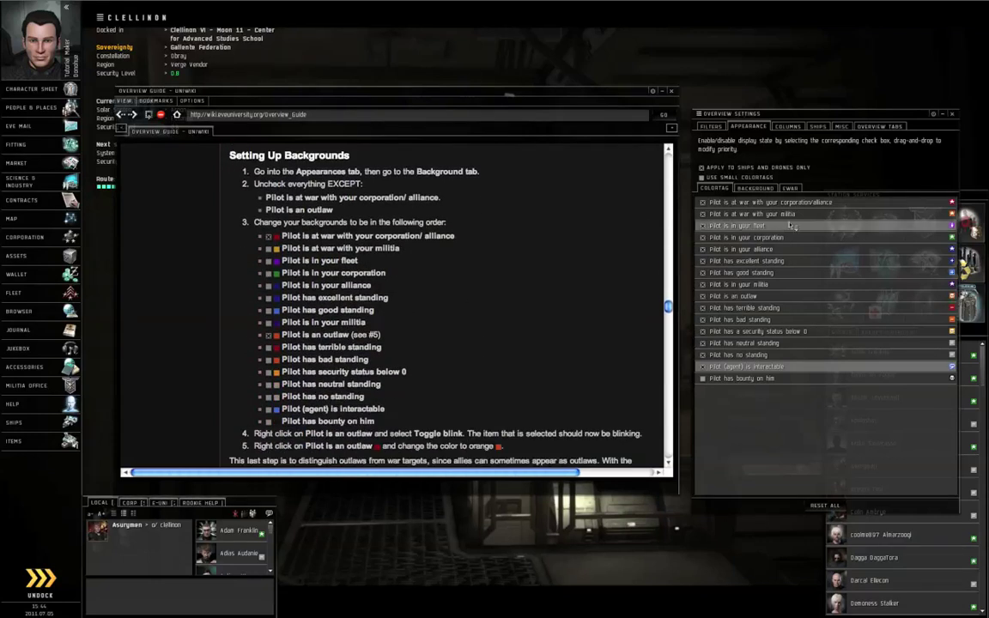
On Background, uncheck militia war, fleet, corporation, alliance, security below 0 and militia backgrounds.
click(756, 188)
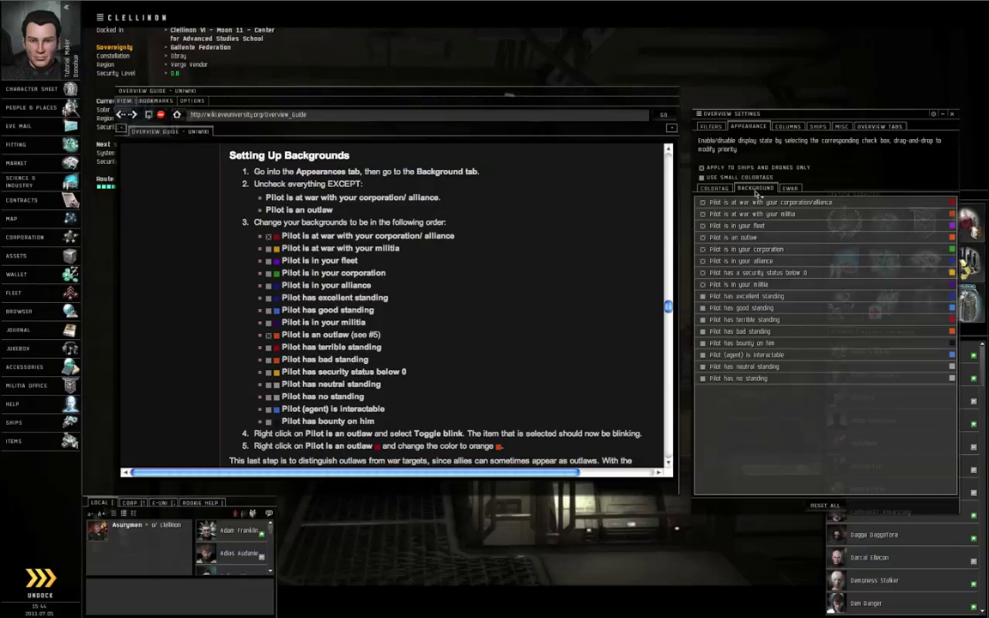
click(702, 214)
click(702, 225)
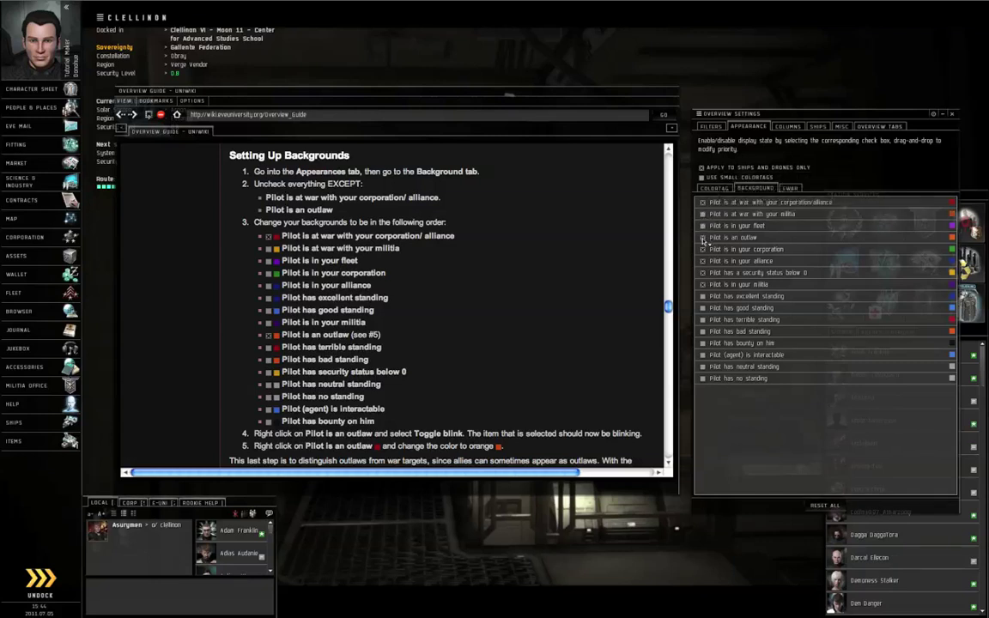
click(702, 249)
click(702, 260)
click(702, 272)
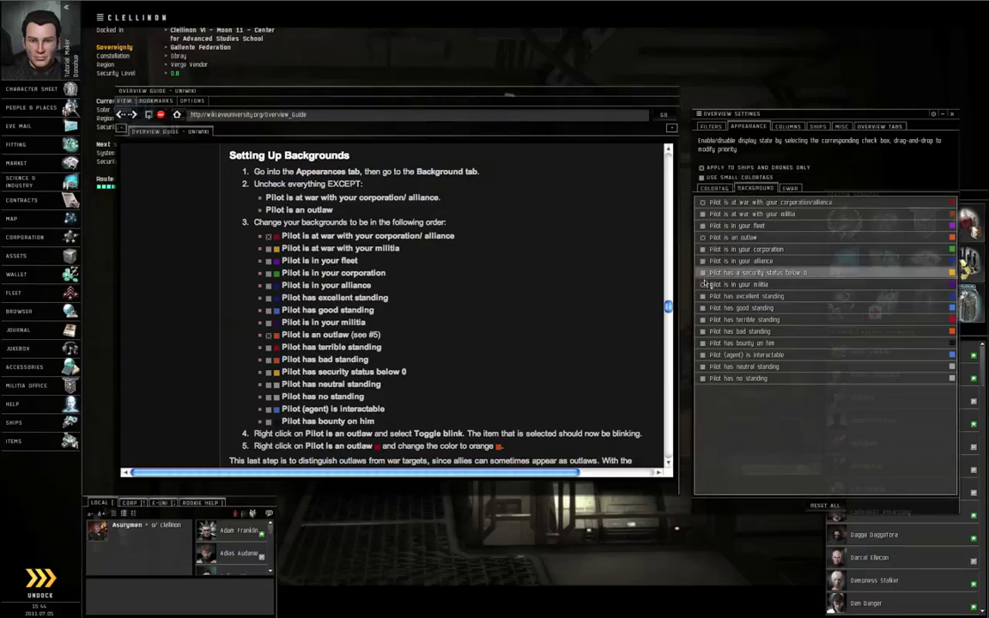
click(702, 284)
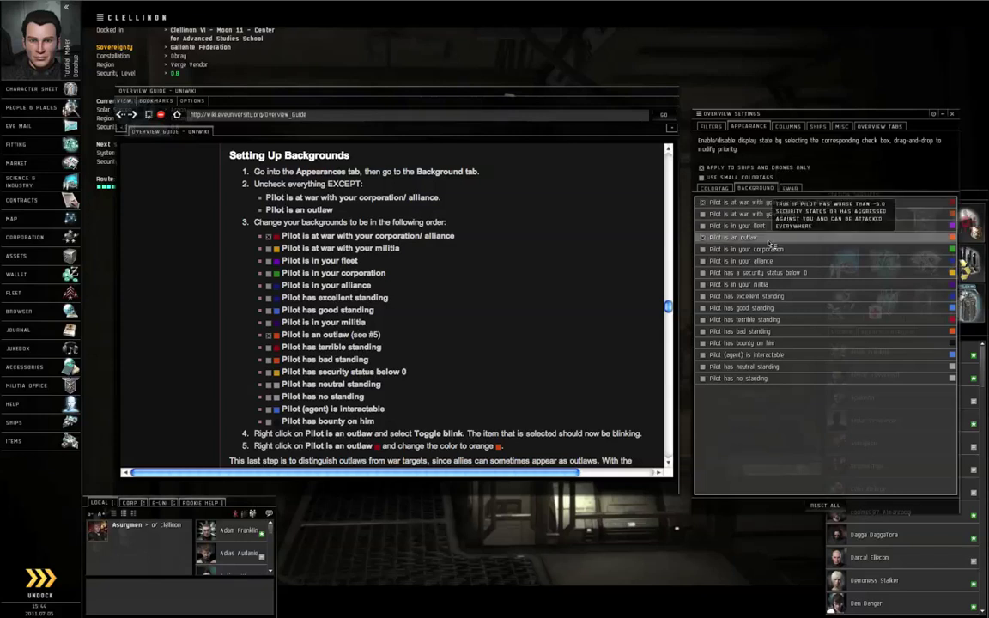
Reorder the backgrounds: outlaw below alliance, excellent/good standing and militia above outlaw, neutral below security status.
drag(770, 244, 766, 266)
drag(747, 307, 768, 277)
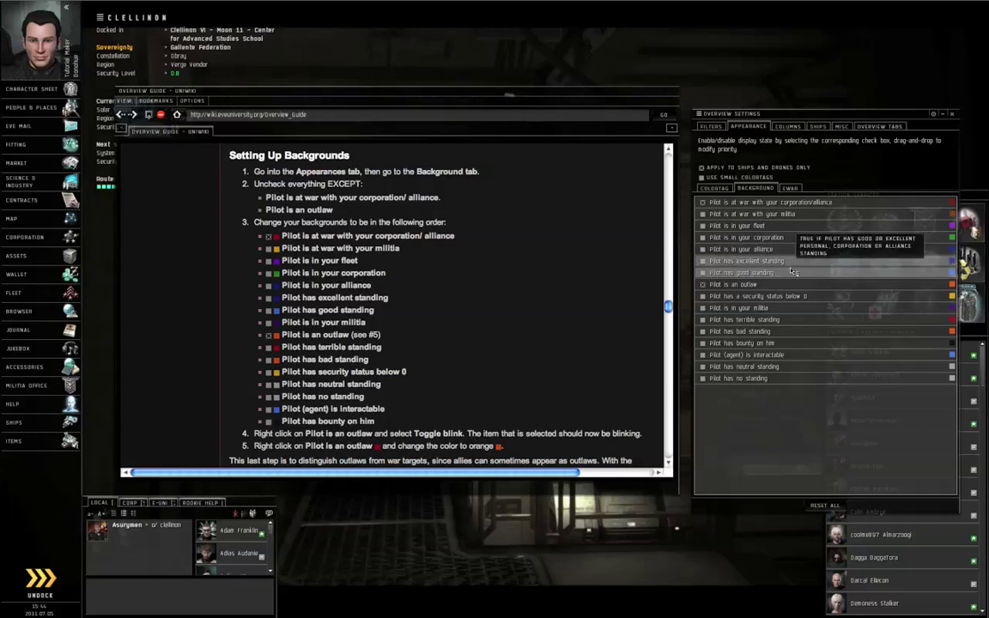
drag(772, 307, 779, 343)
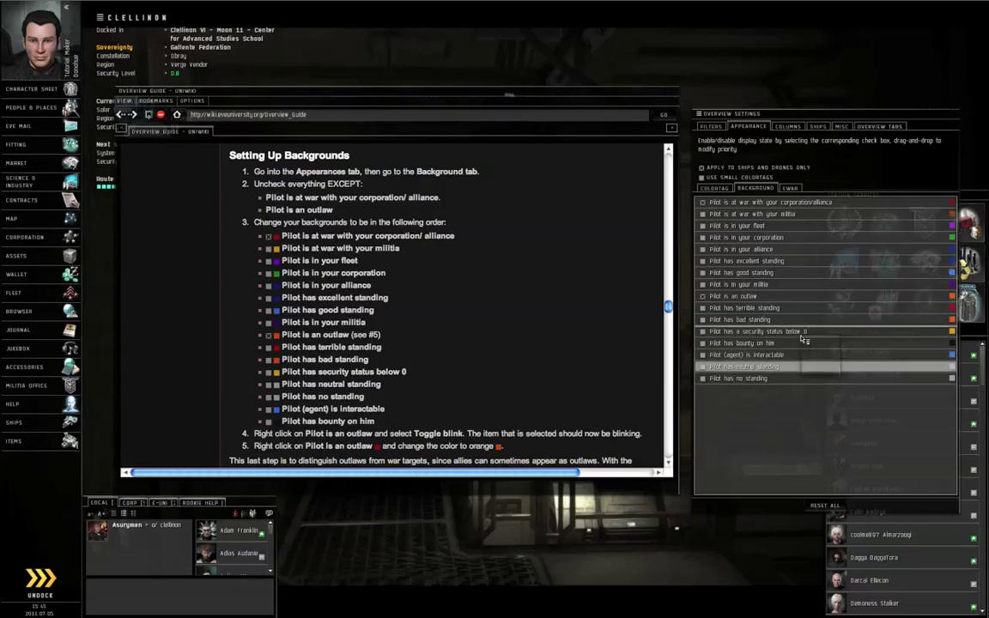
drag(803, 340, 799, 369)
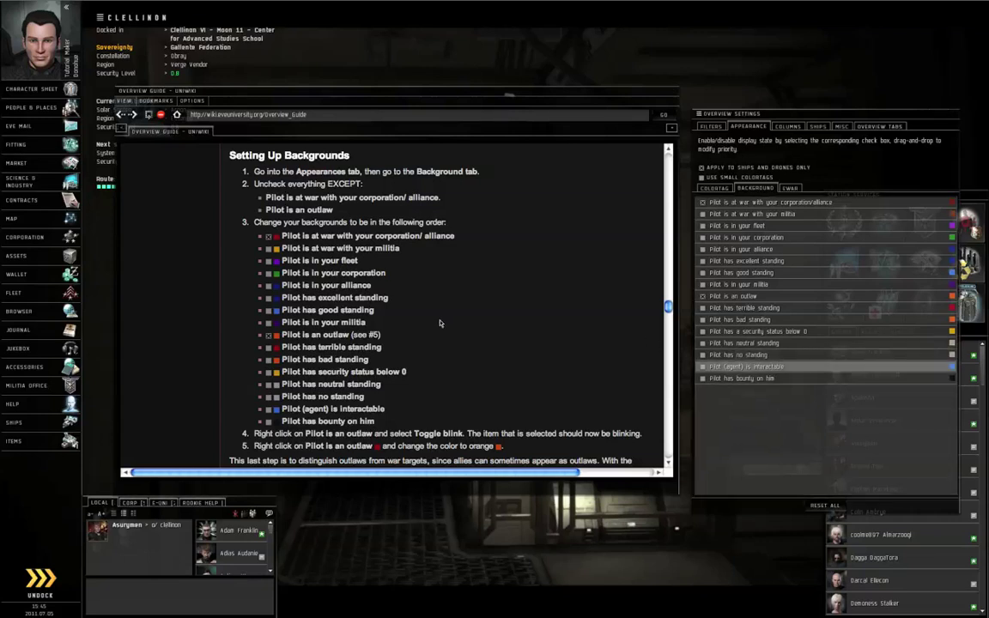
scroll(442, 317, down, 2)
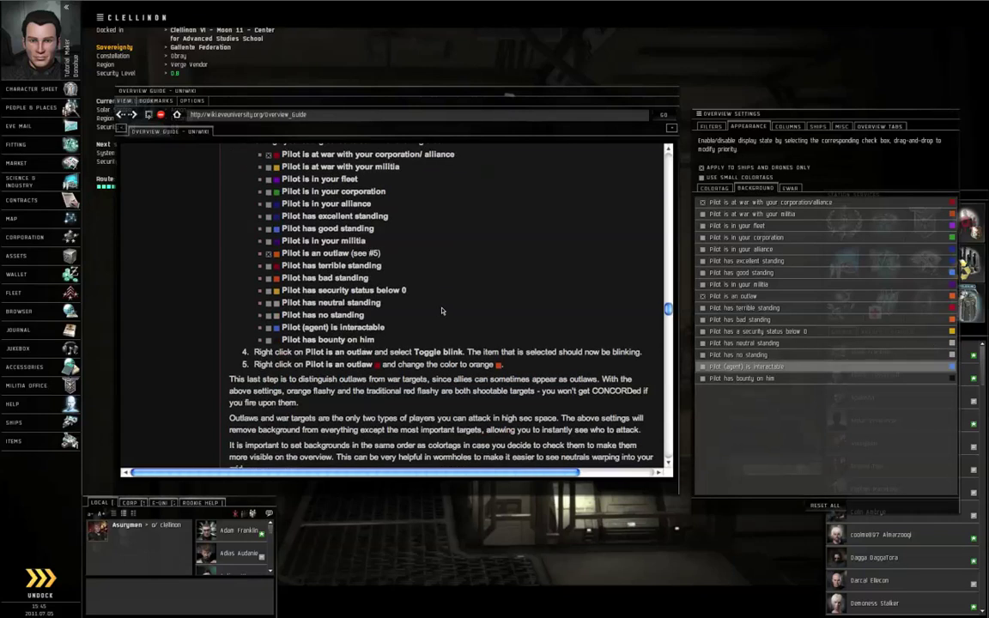
Apply a new colour to the outlaw background, comparing against the colortag list before returning to Background.
right_click(770, 297)
click(770, 298)
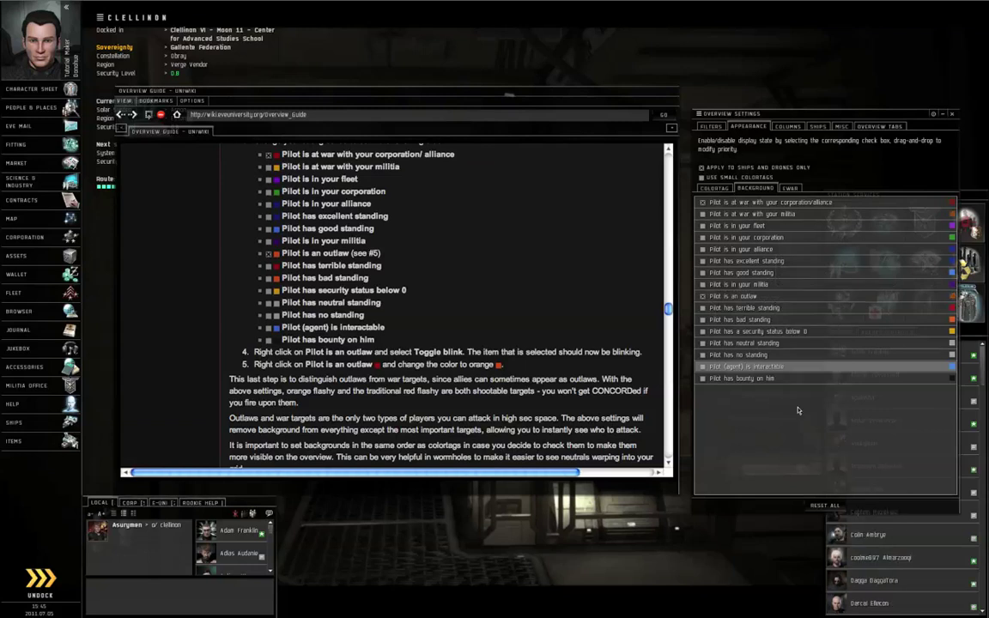
right_click(773, 296)
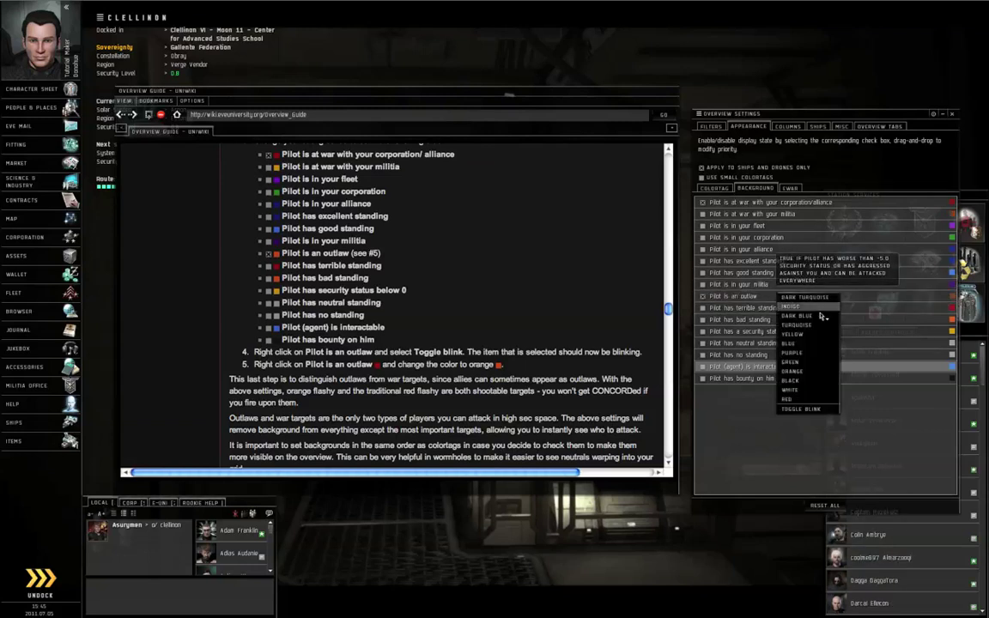
click(800, 379)
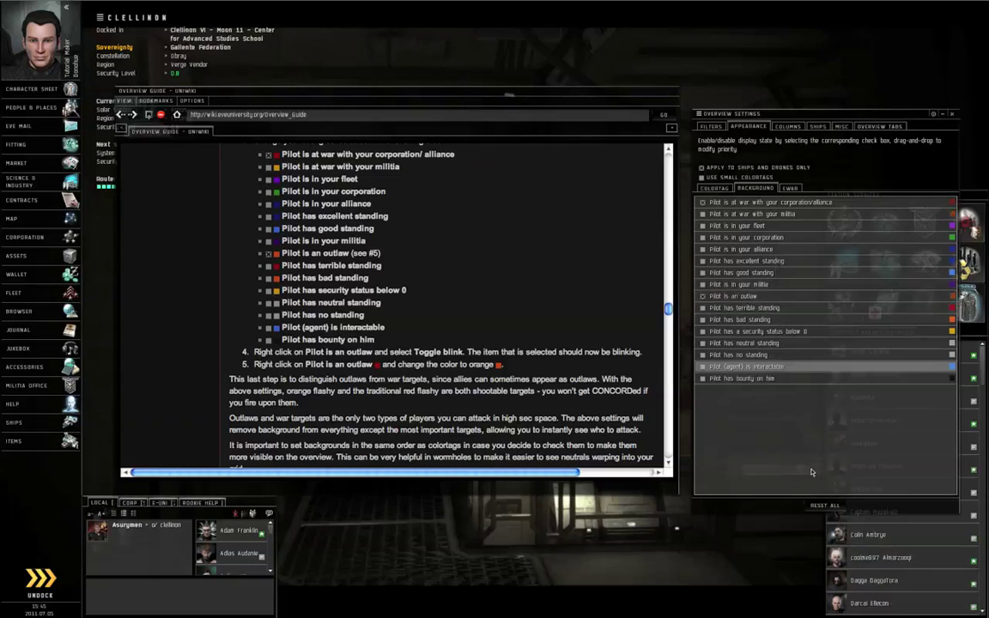
click(717, 188)
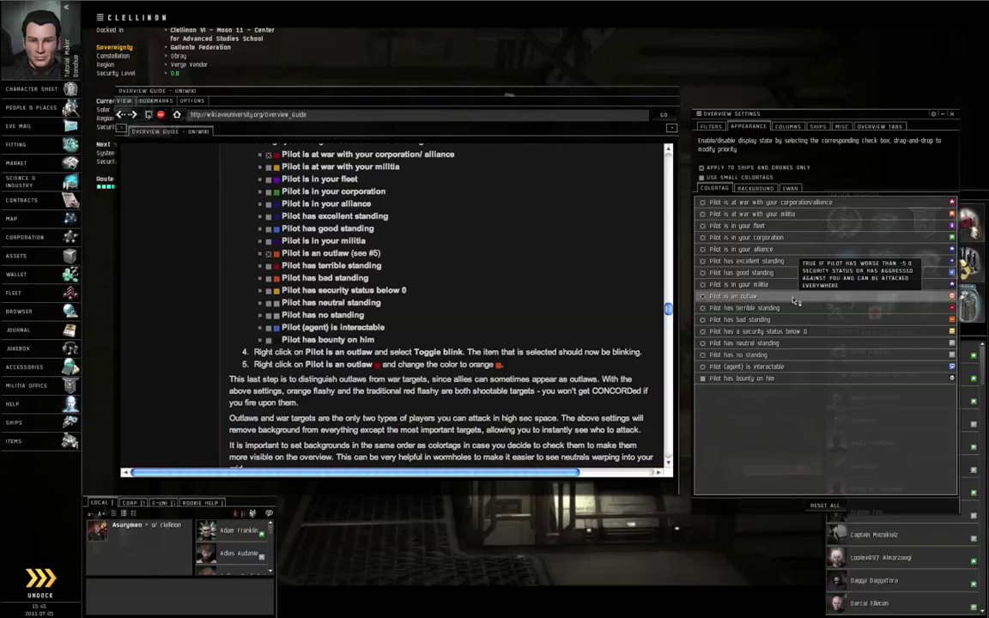
click(755, 188)
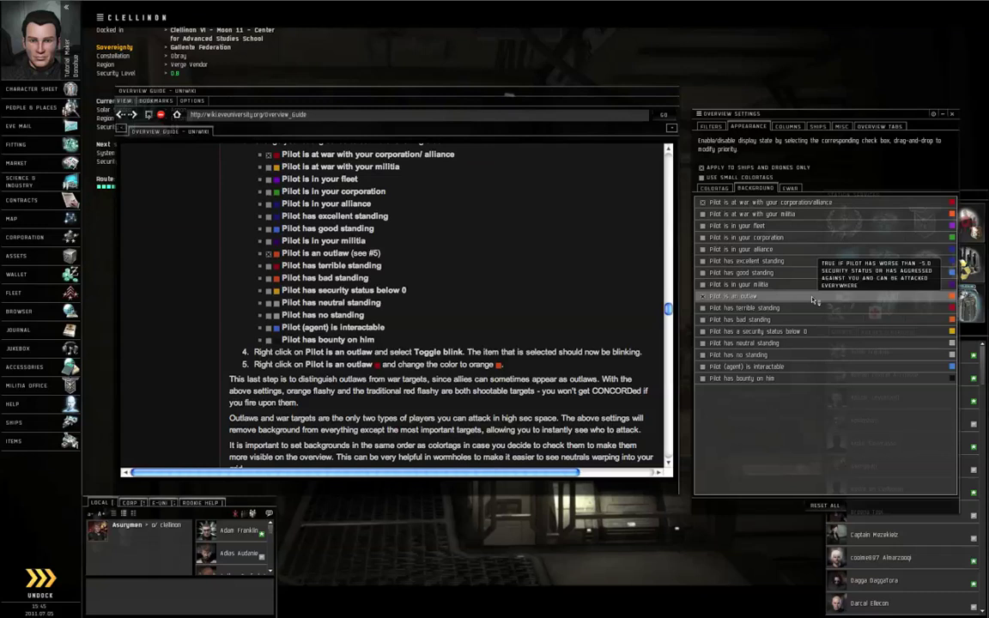
scroll(478, 382, down, 5)
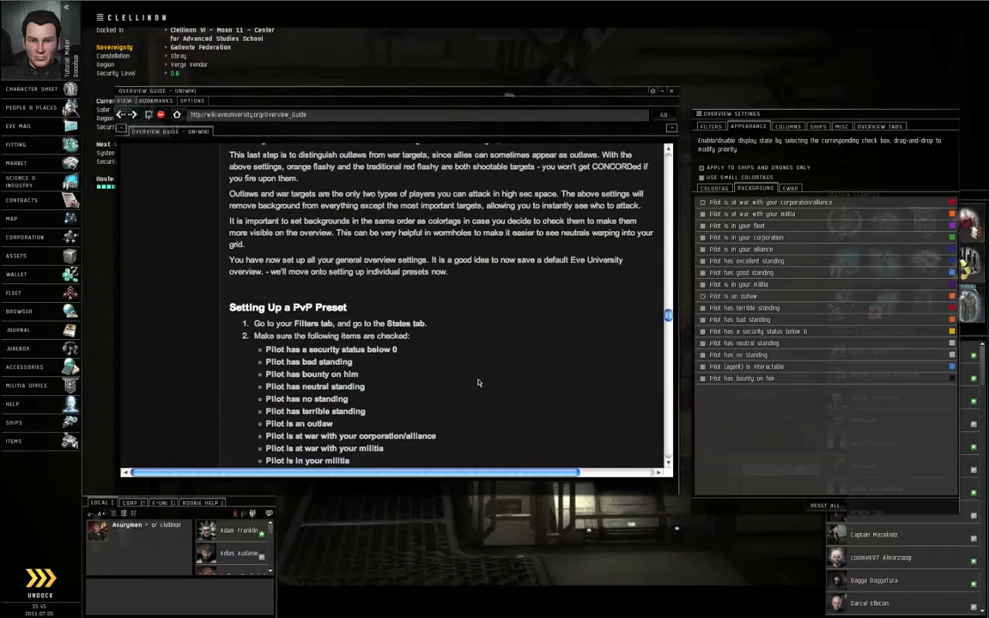
Open the pilot States list under the Filters settings.
scroll(478, 383, down, 3)
scroll(478, 383, up, 1)
scroll(478, 383, down, 1)
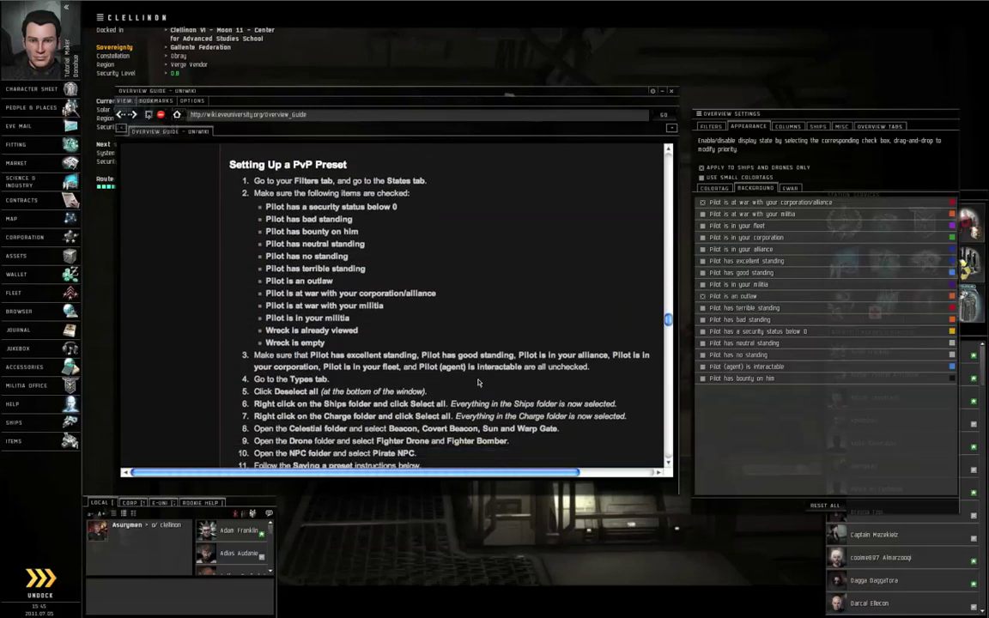
scroll(478, 383, down, 1)
scroll(478, 383, up, 1)
click(712, 126)
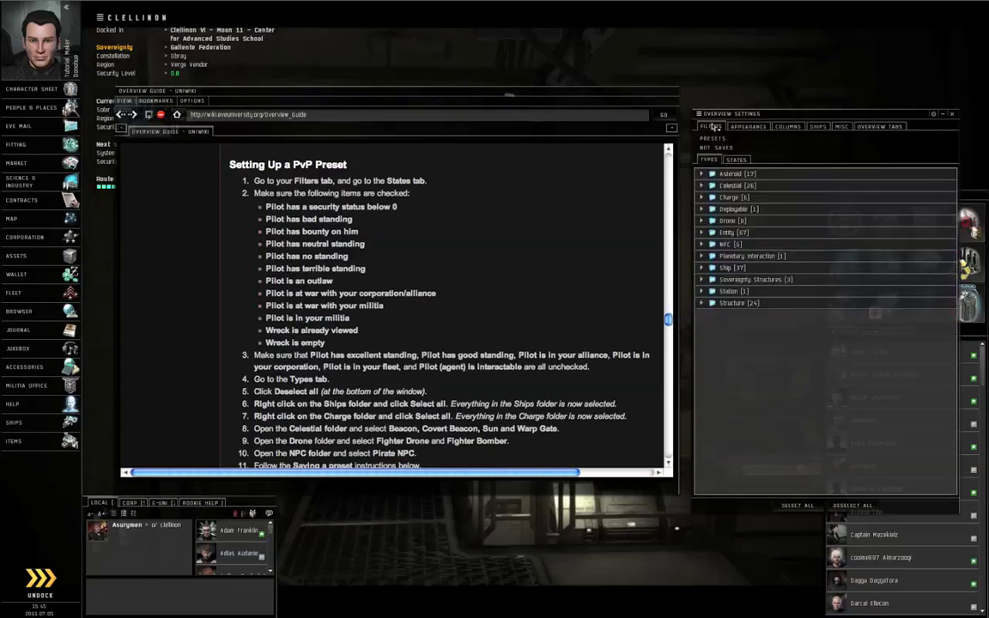
click(740, 161)
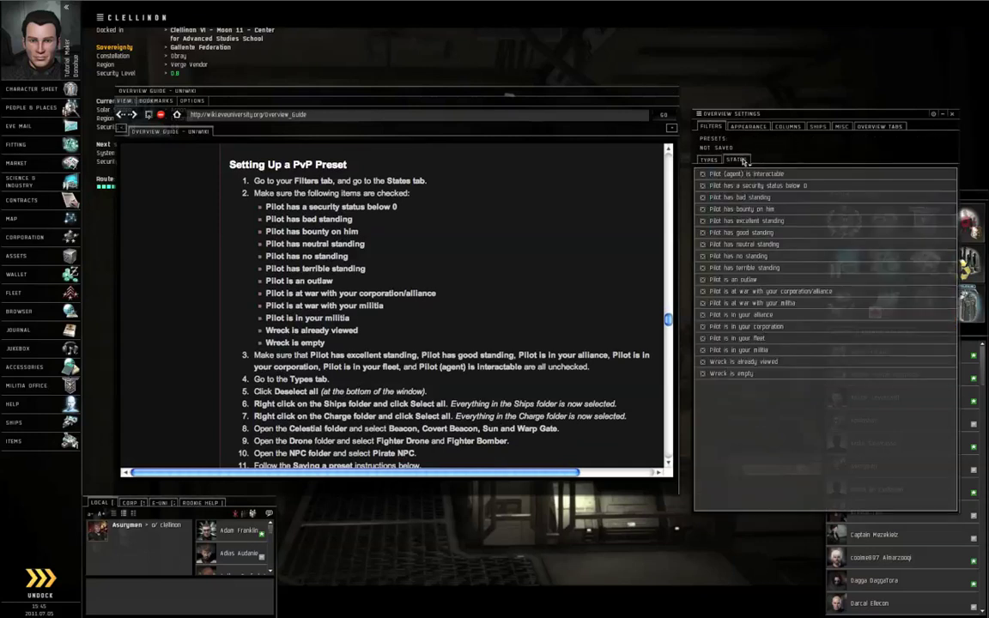
Uncheck excellent standing, good standing, alliance, corporation, fleet and interactable agent states.
click(704, 223)
click(704, 222)
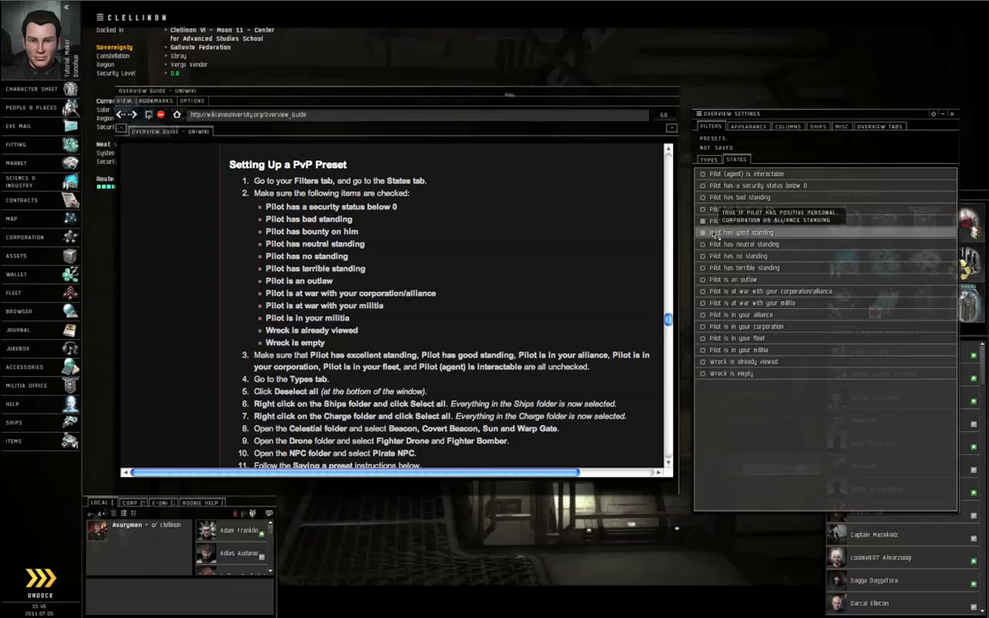
click(706, 232)
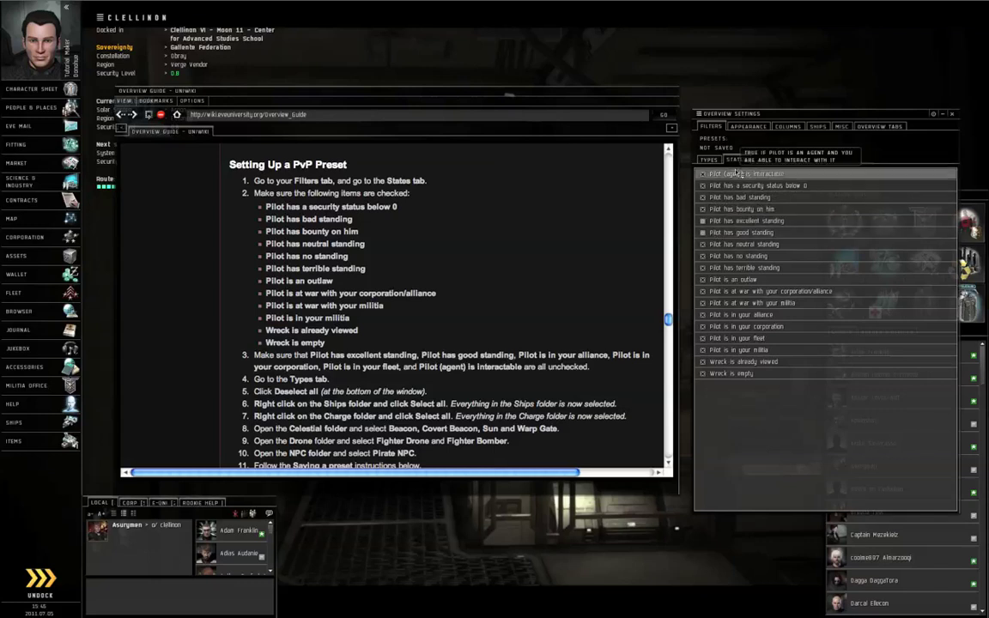
click(703, 316)
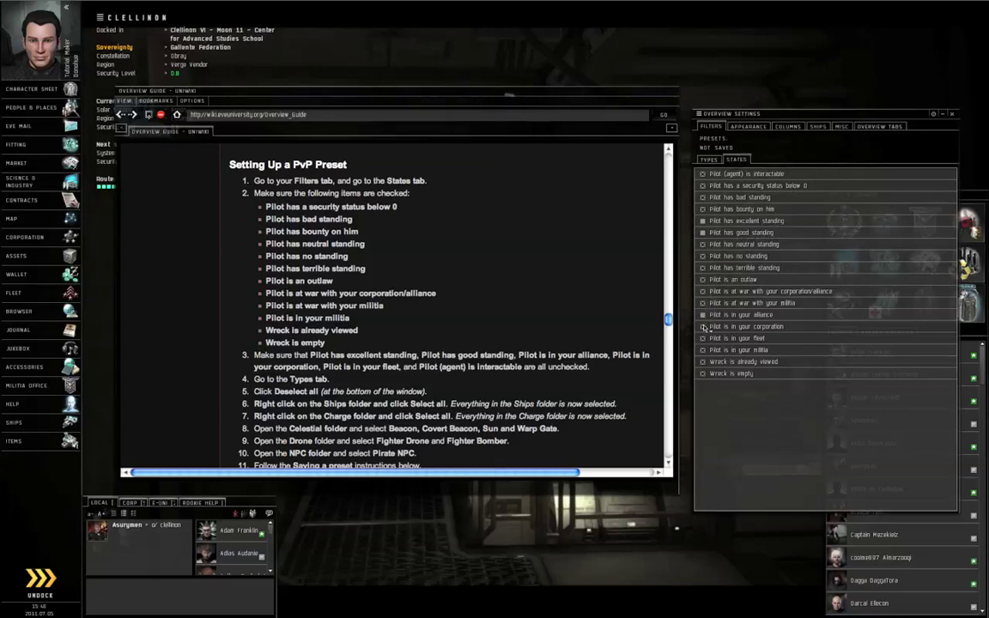
click(703, 327)
click(703, 339)
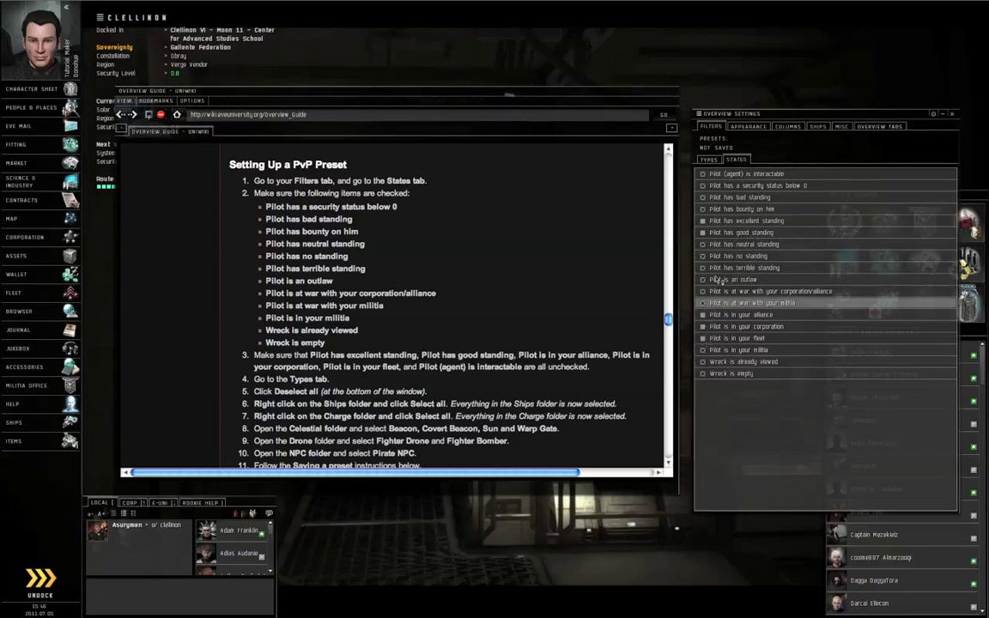
click(704, 175)
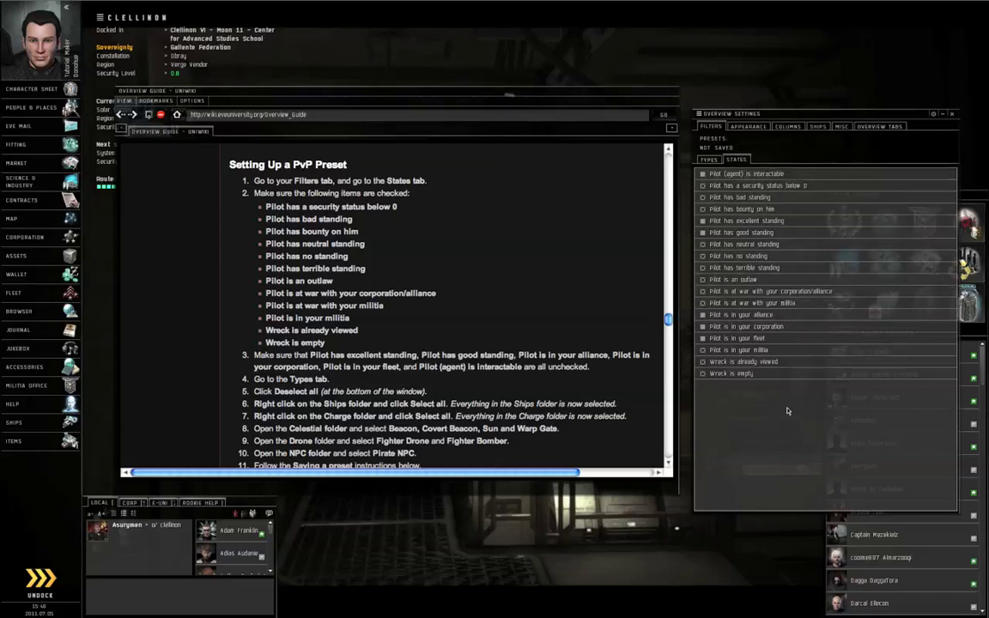
Deselect every object type in the overview type filter.
click(706, 161)
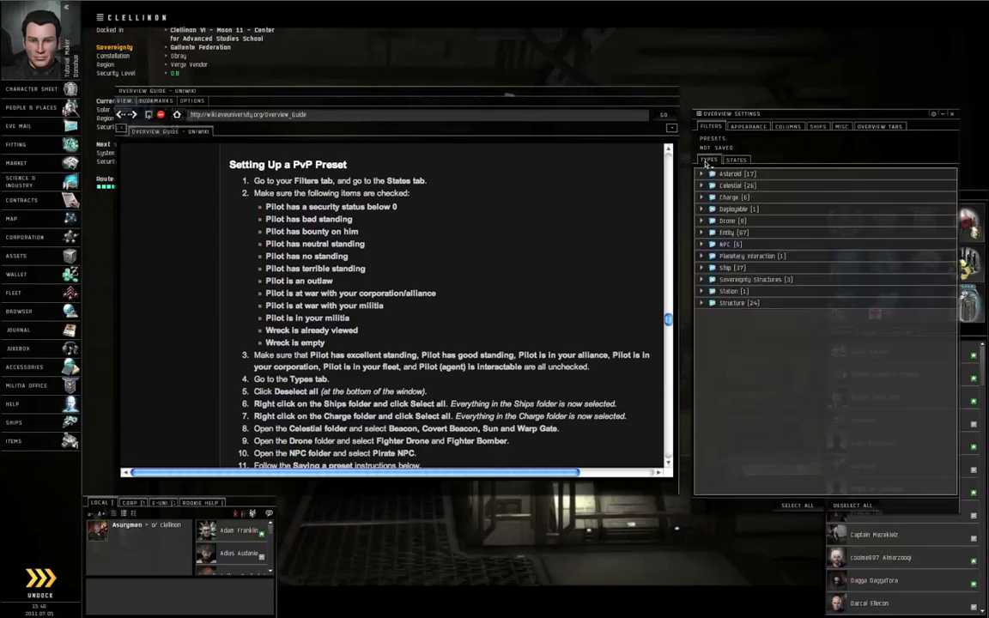
click(854, 506)
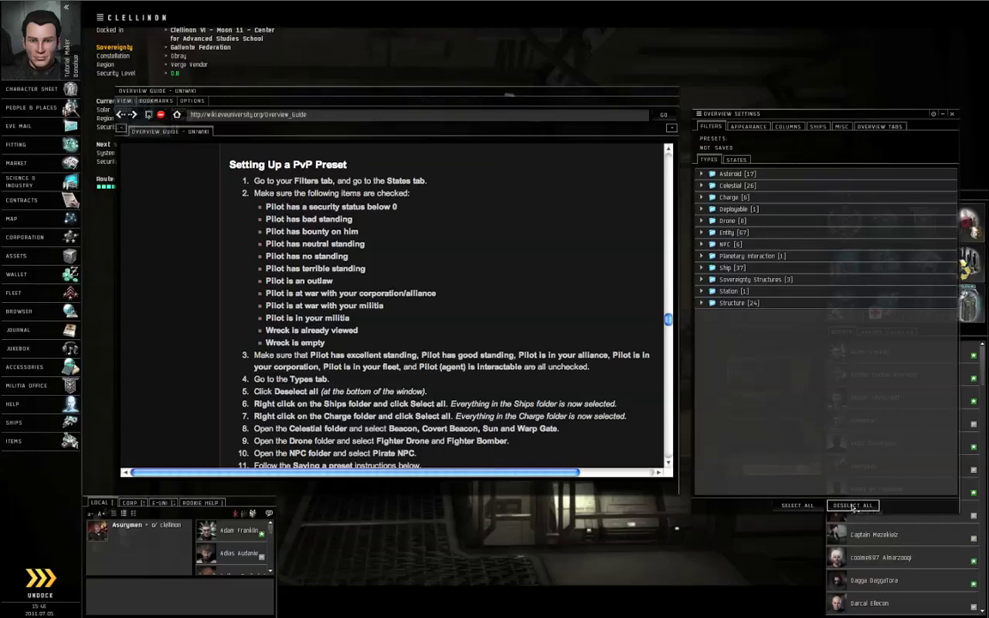
click(872, 298)
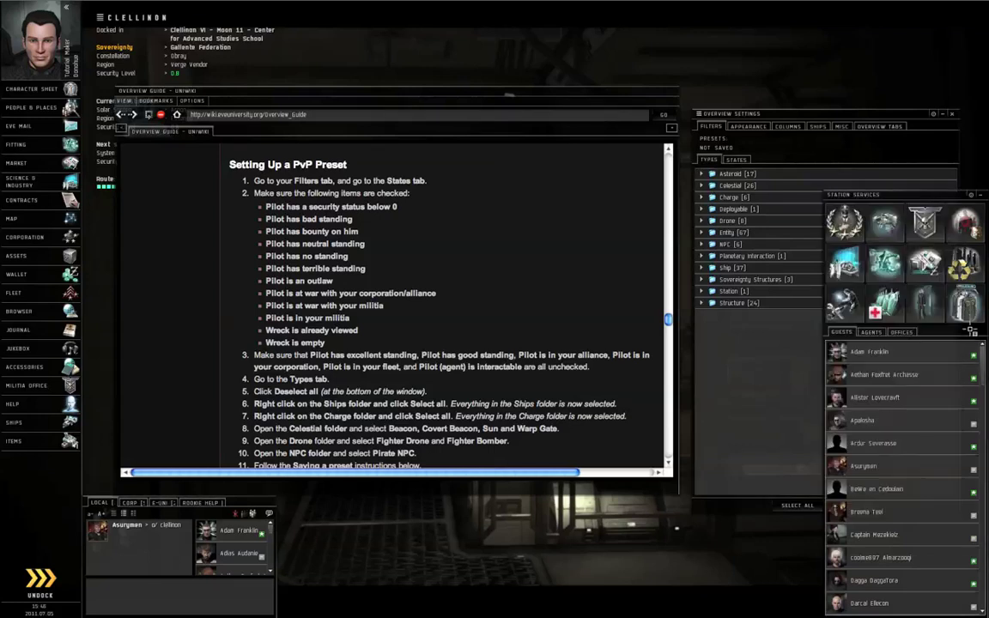
click(884, 332)
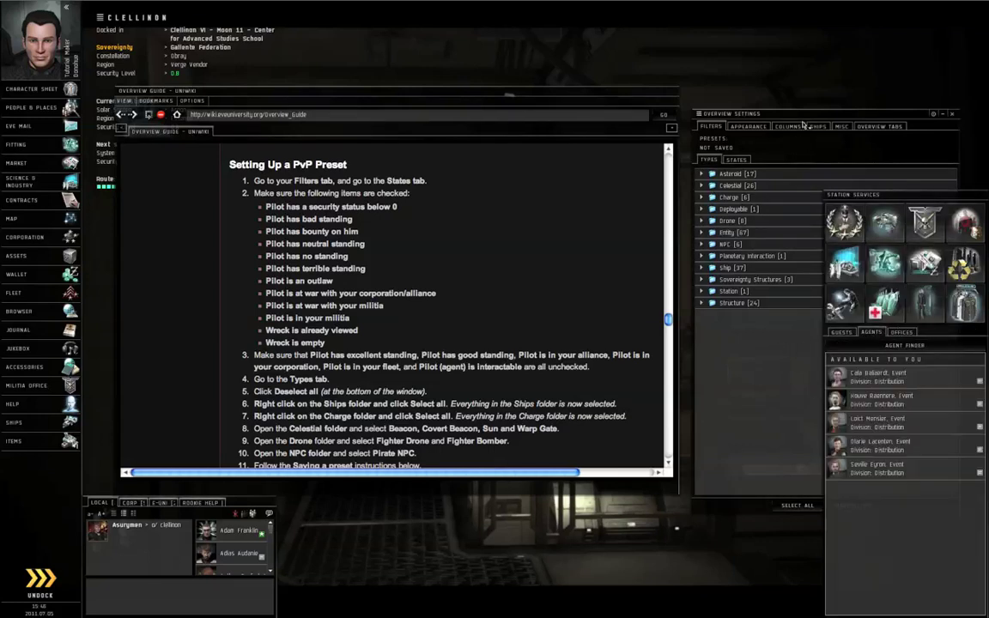
click(743, 402)
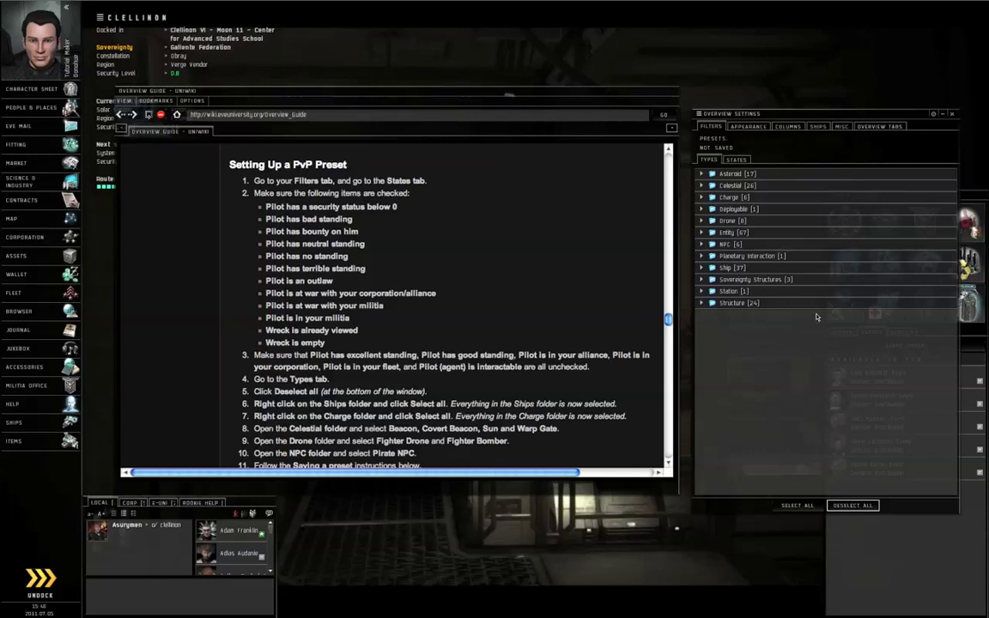
Select all Ship types and all Charge types.
right_click(744, 269)
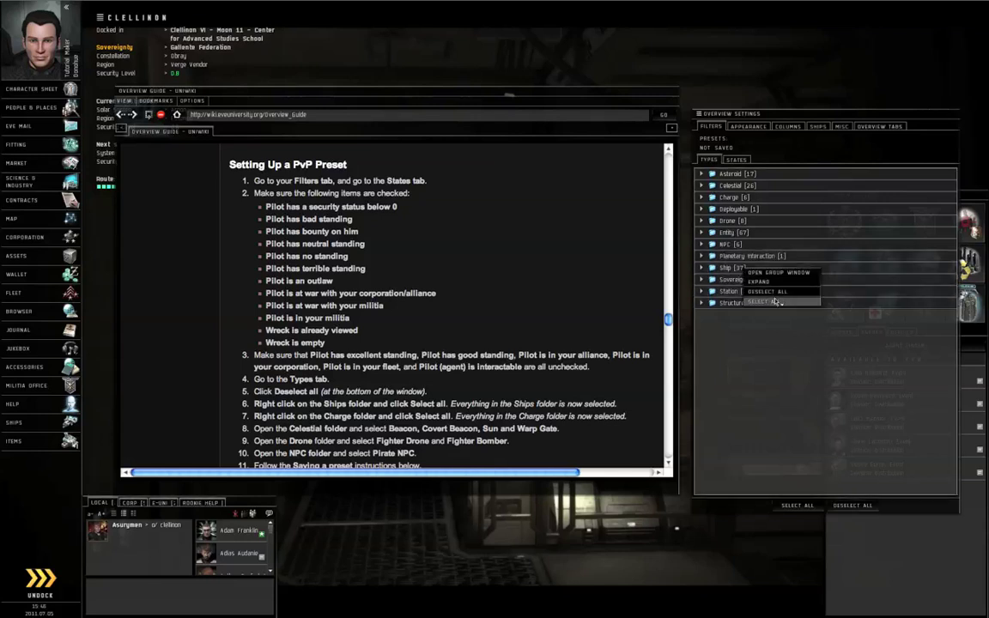
click(776, 301)
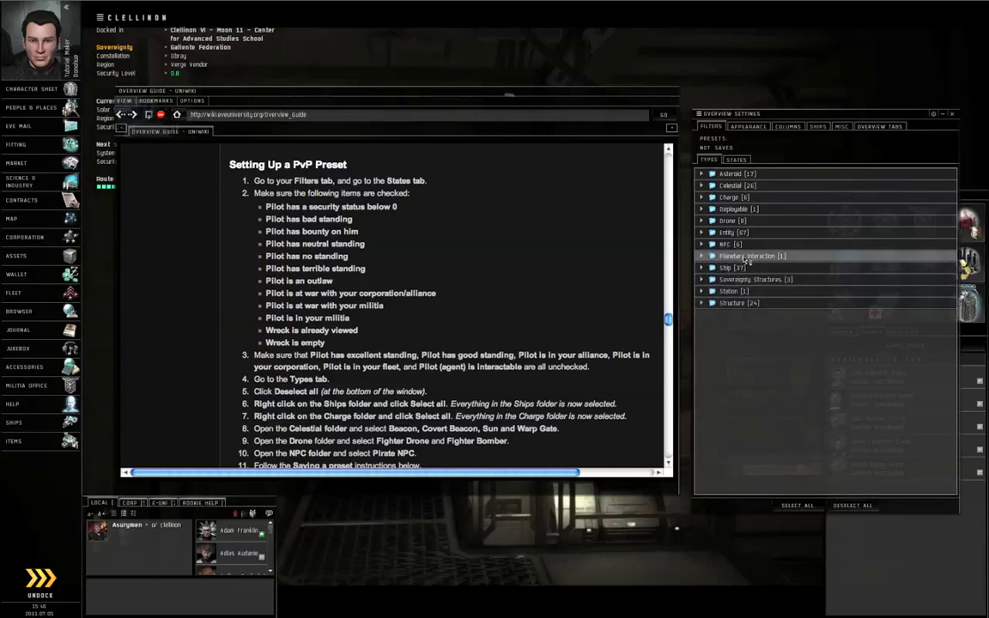
right_click(759, 197)
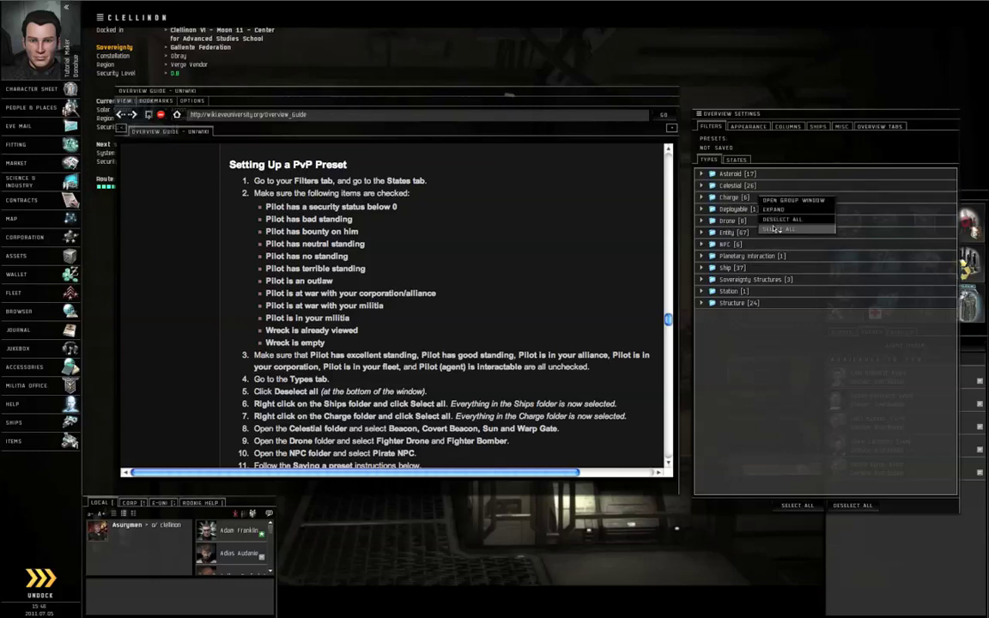
click(776, 230)
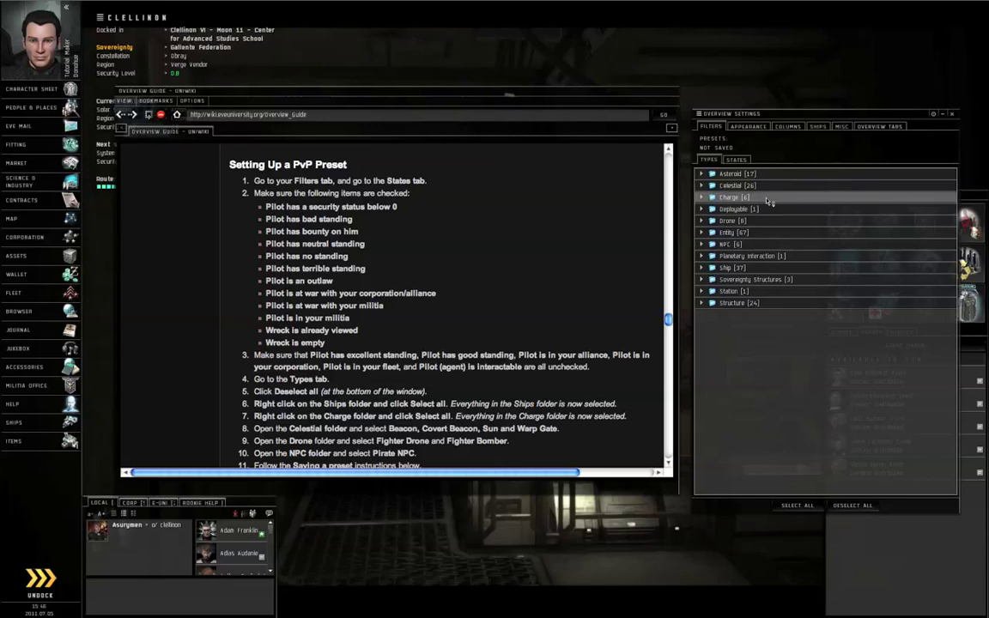
Tick Beacon, Covert Beacon, Sun and Warp Gate in the Celestial group.
click(770, 187)
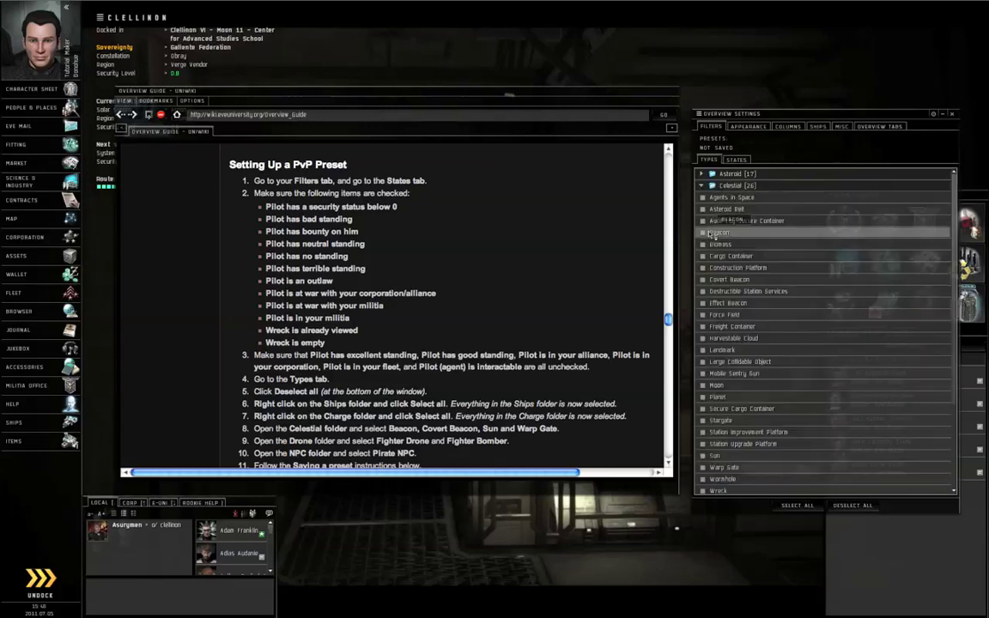
click(703, 234)
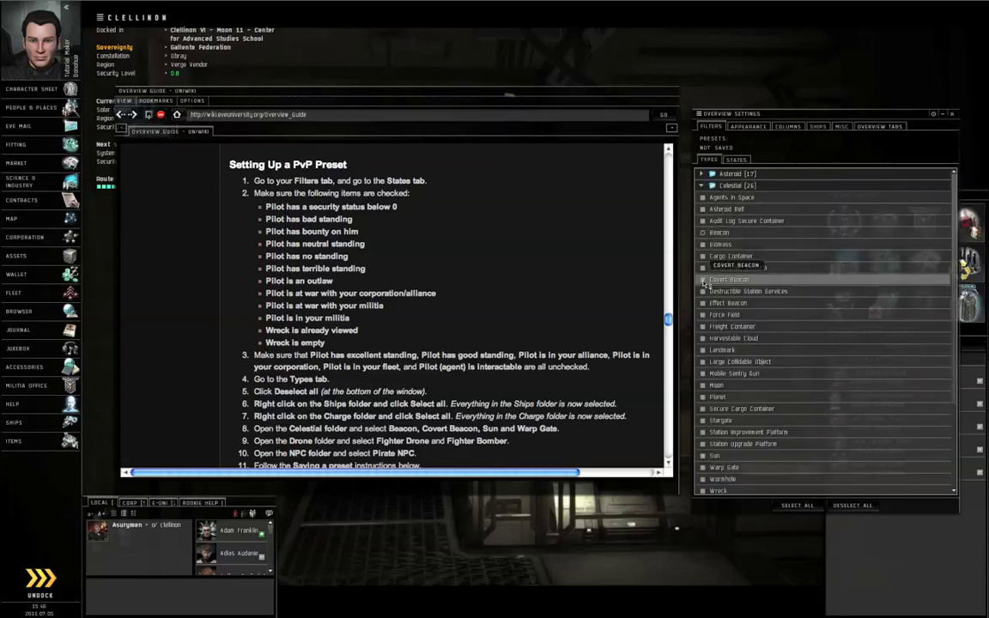
click(703, 281)
scroll(773, 395, down, 2)
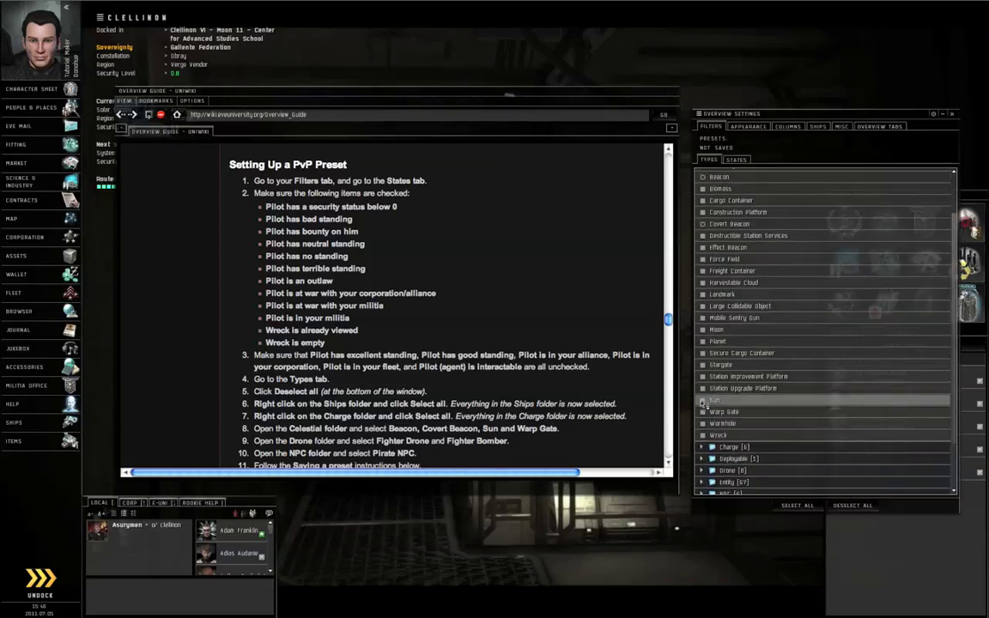
click(703, 401)
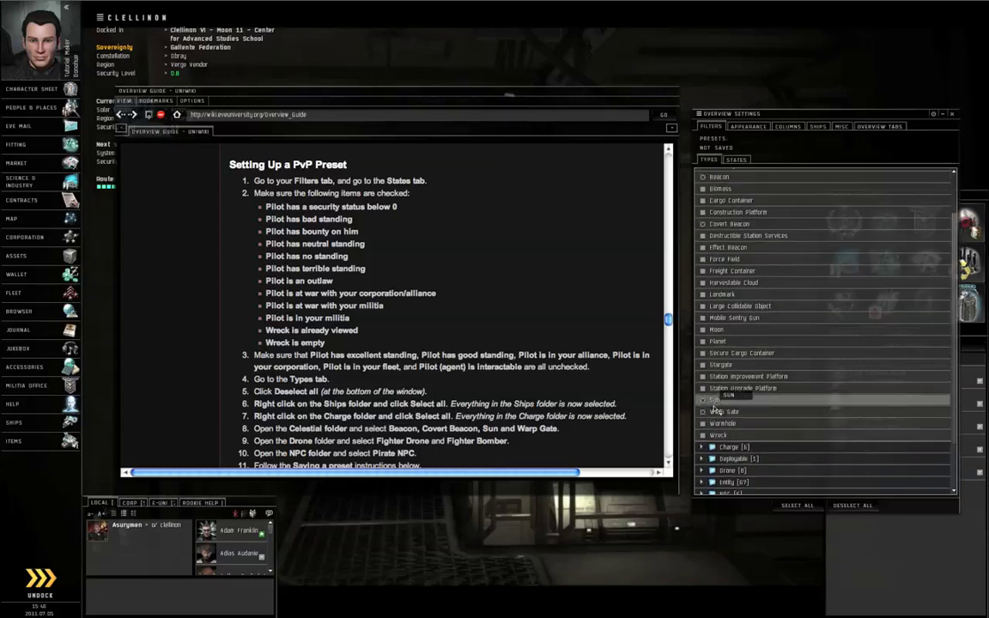
click(715, 412)
scroll(773, 300, up, 5)
click(701, 185)
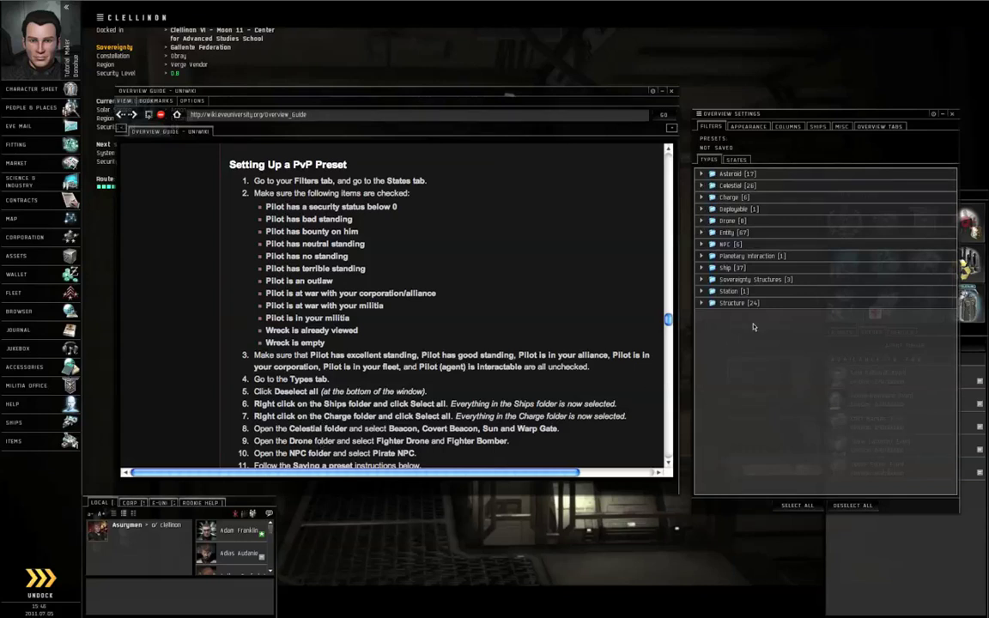
Include Fighter Drone, Fighter Bomber and Pirate NPC from the Drone and NPC groups.
click(736, 221)
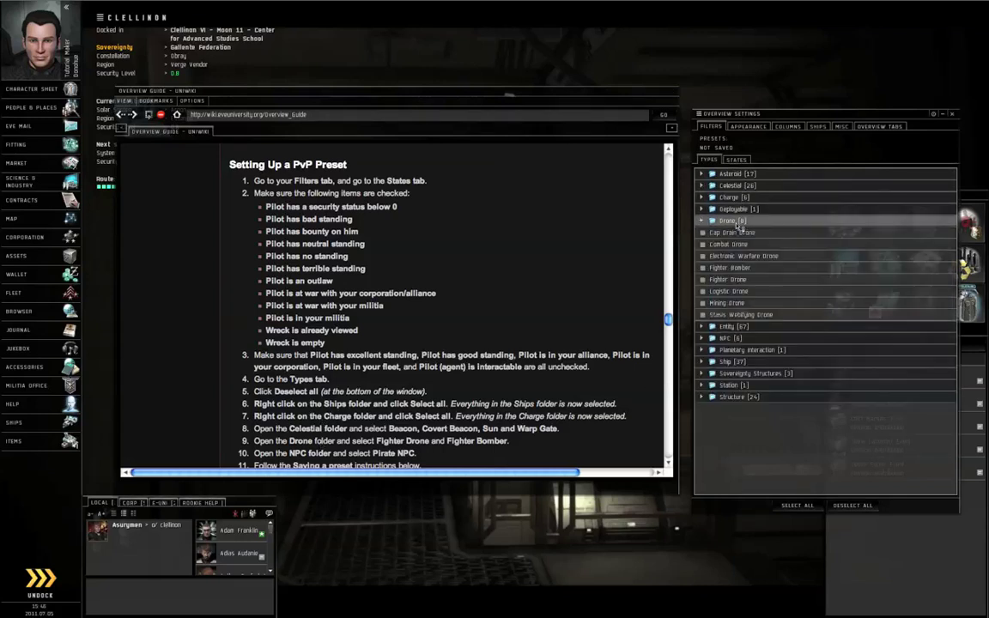
click(744, 269)
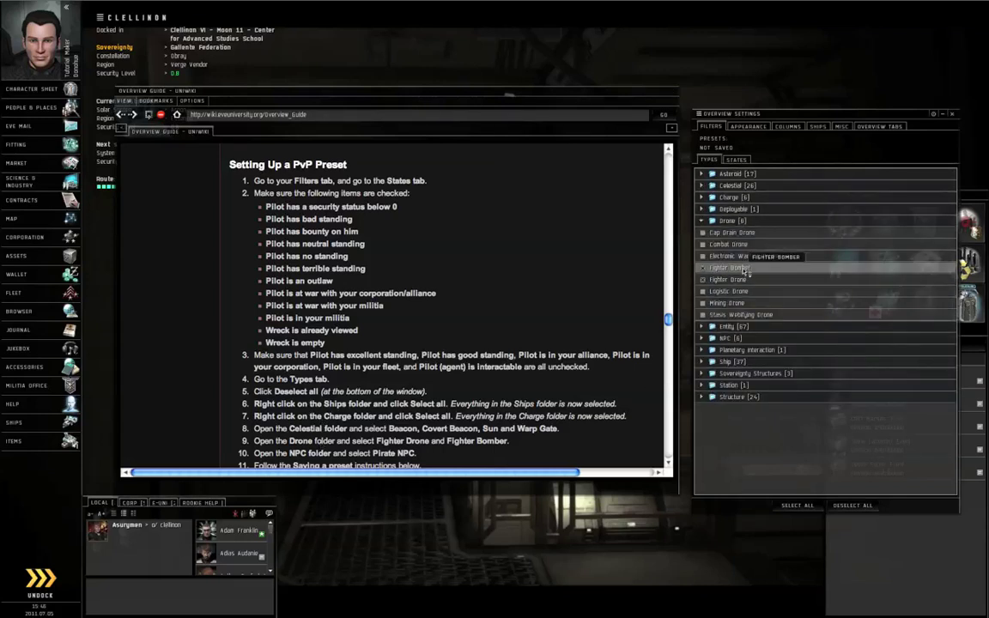
click(745, 221)
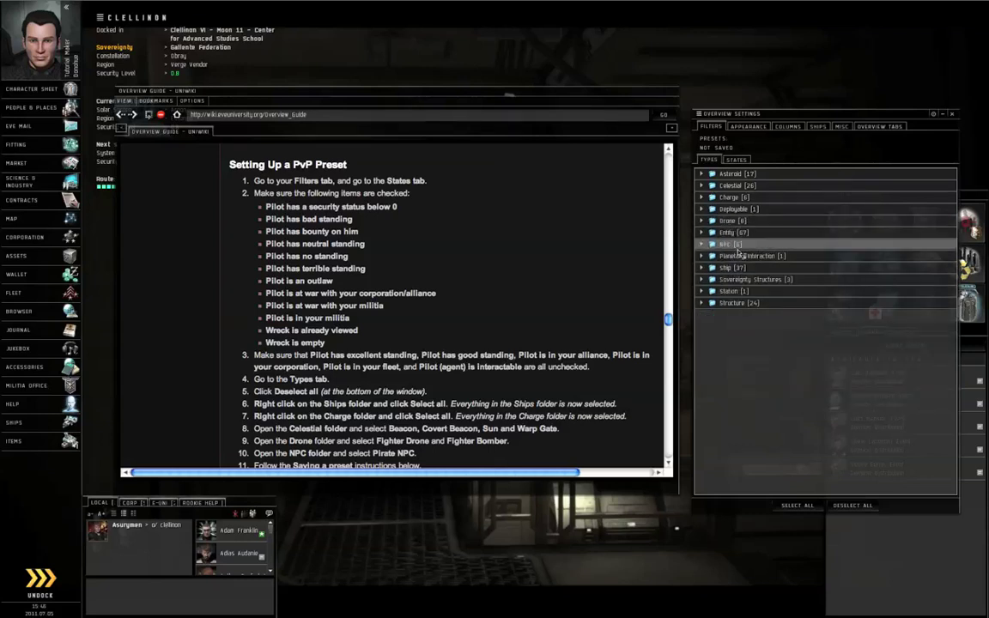
click(731, 244)
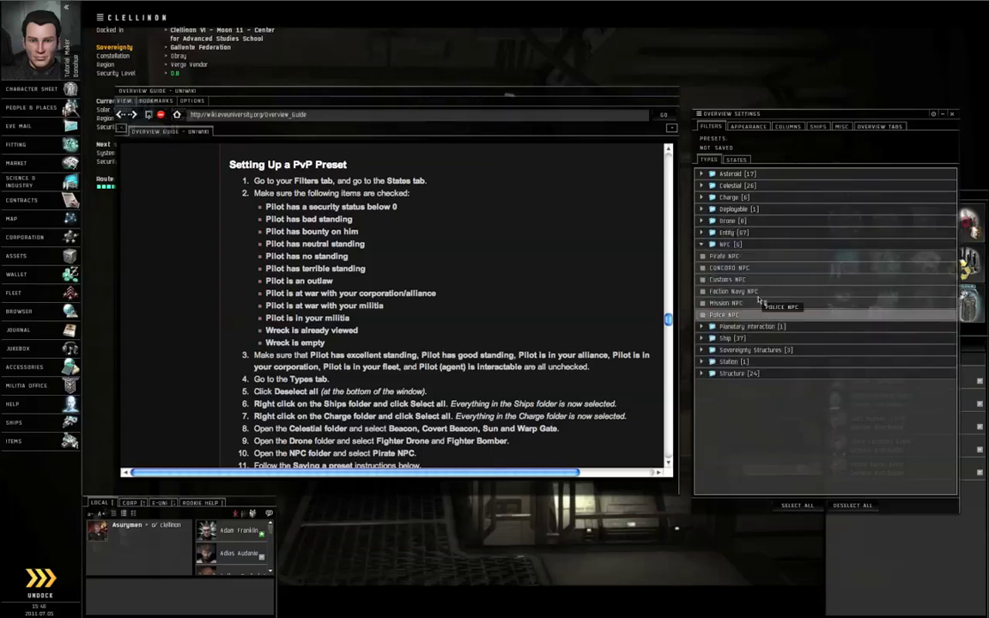
click(701, 244)
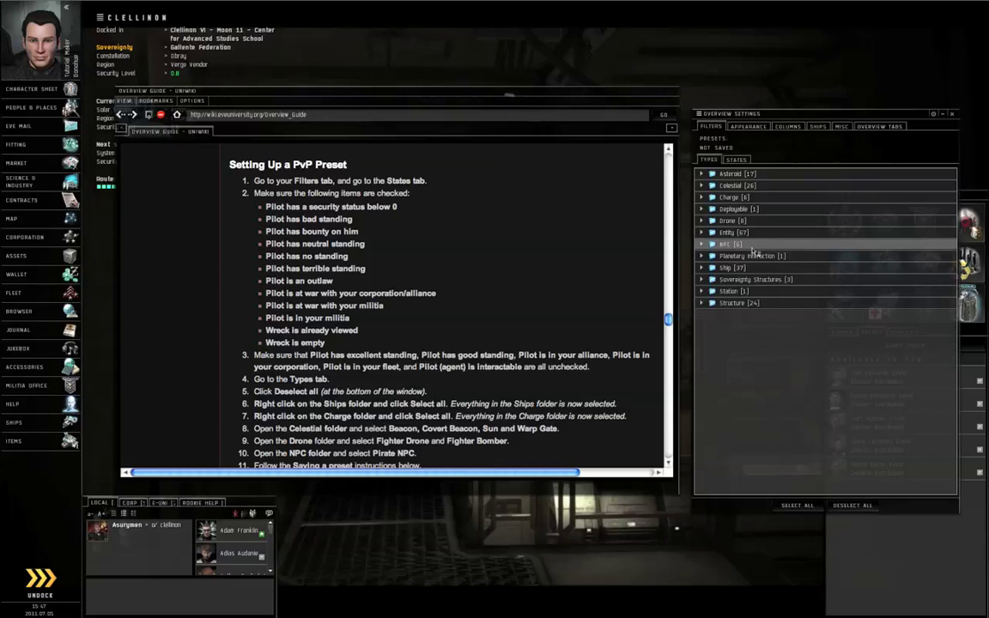
scroll(504, 371, down, 1)
scroll(504, 372, down, 6)
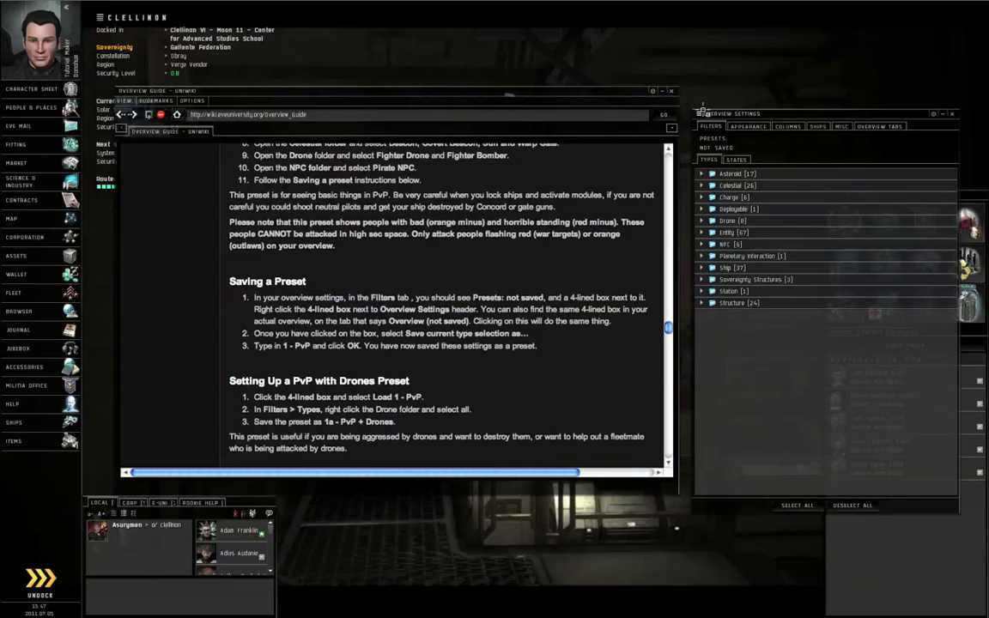
Save the current type selection as the overview preset '1 - PvP'.
click(698, 113)
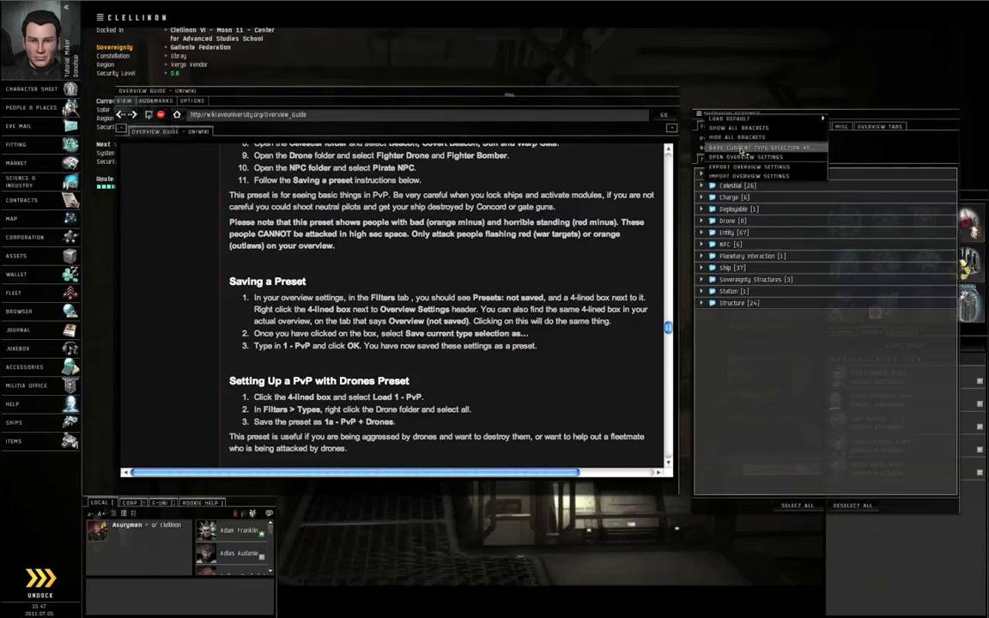
click(740, 148)
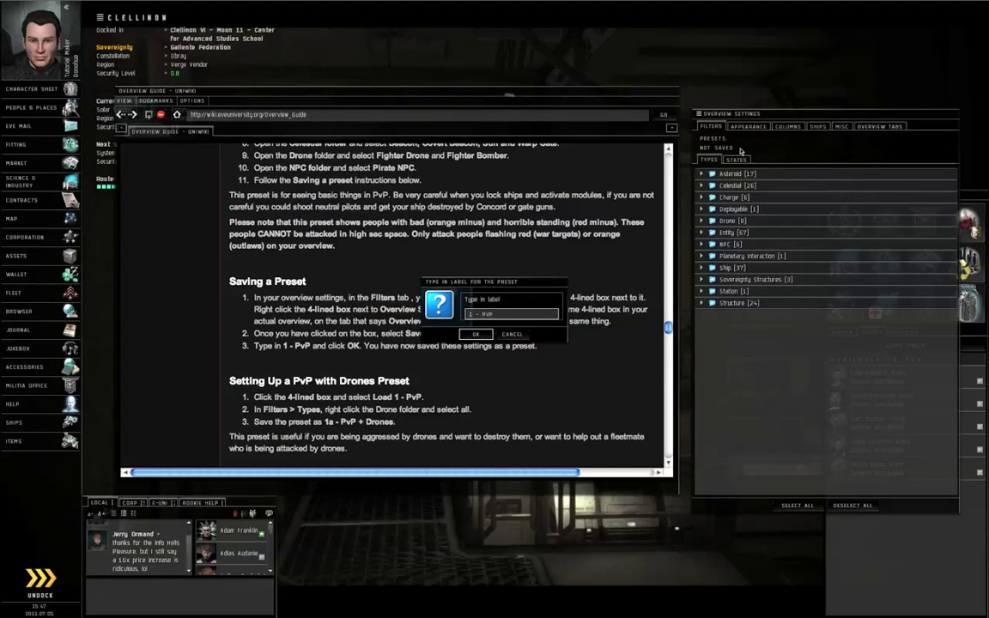
key(Return)
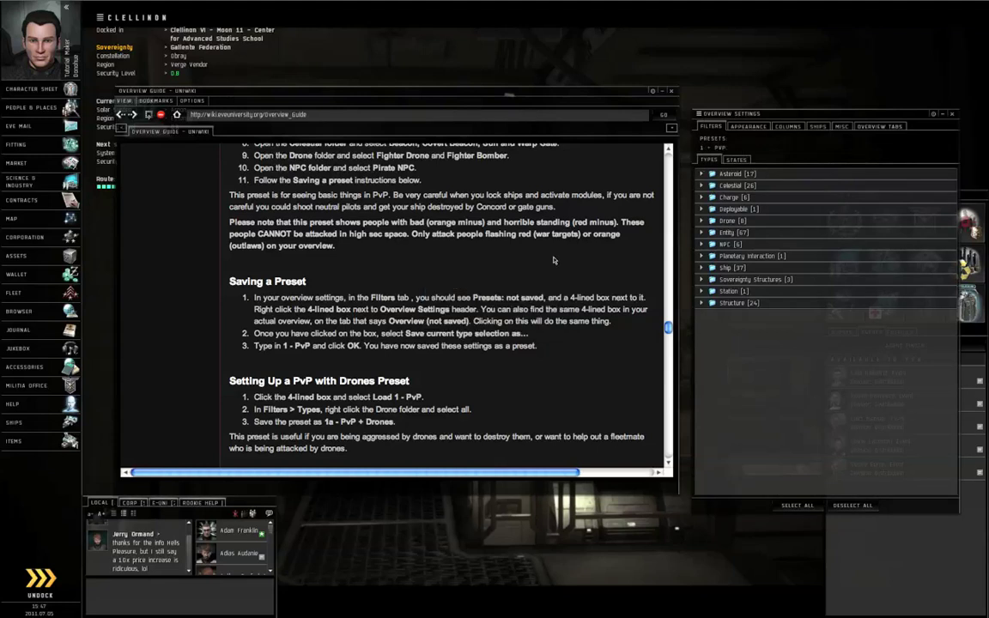
scroll(554, 260, down, 5)
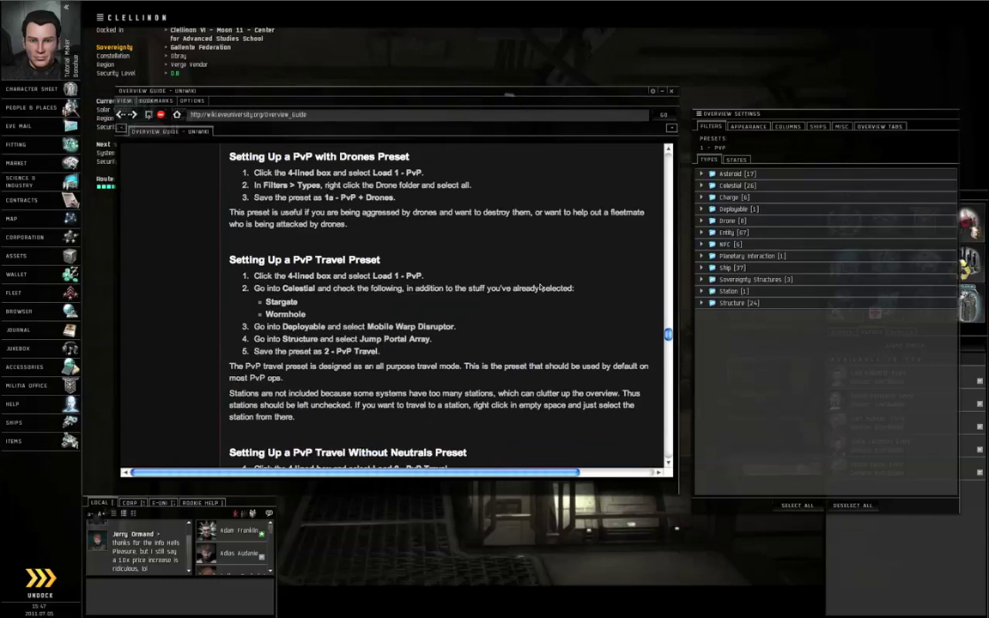
click(698, 113)
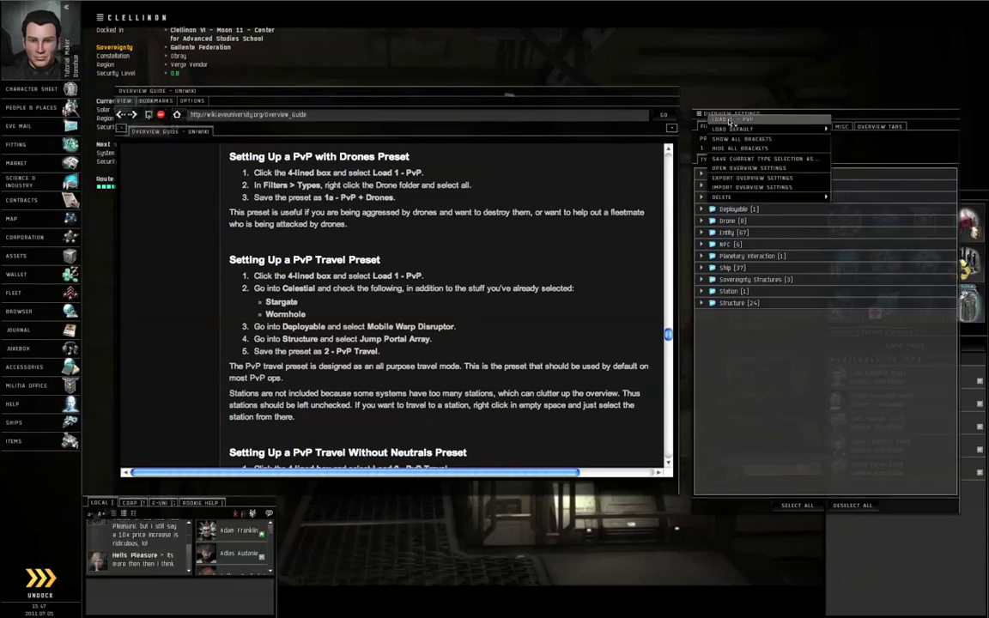
Load the 1 - PvP preset and select every Drone type.
click(728, 120)
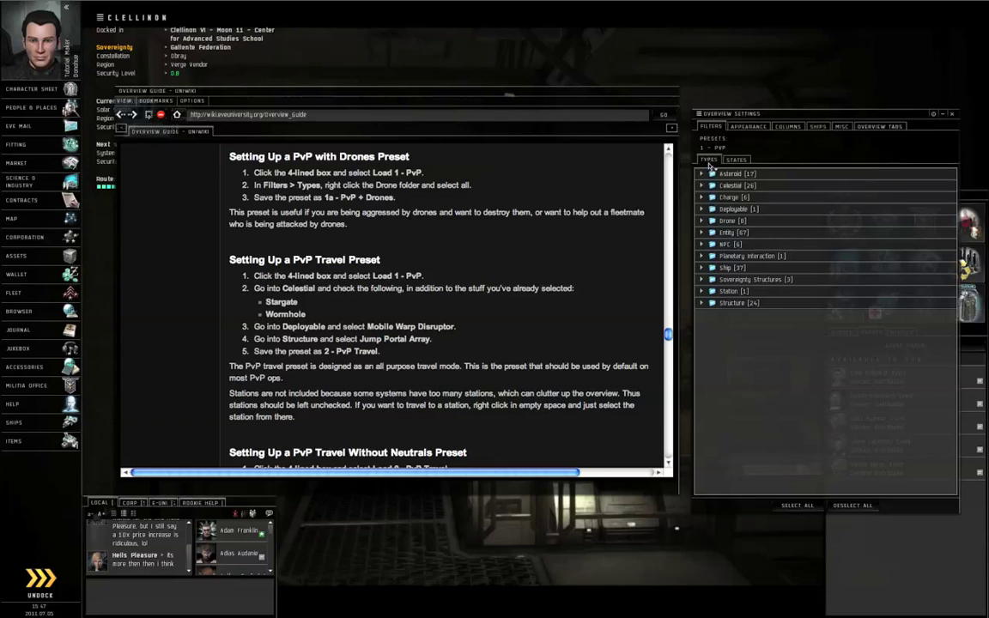
right_click(754, 222)
click(770, 256)
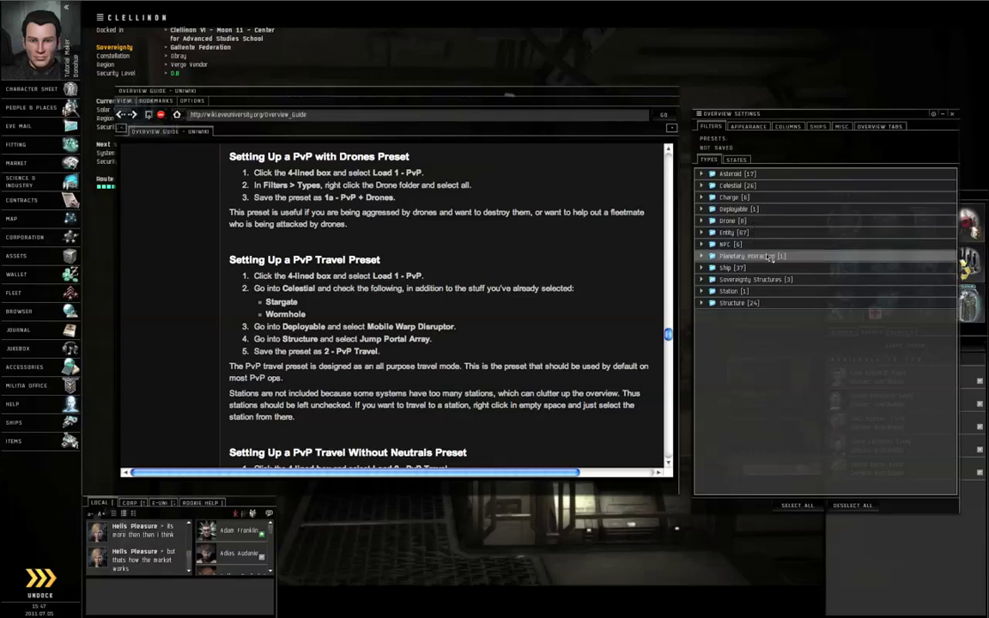
Save the selection as the preset '1a - PvP + Drones'.
click(725, 146)
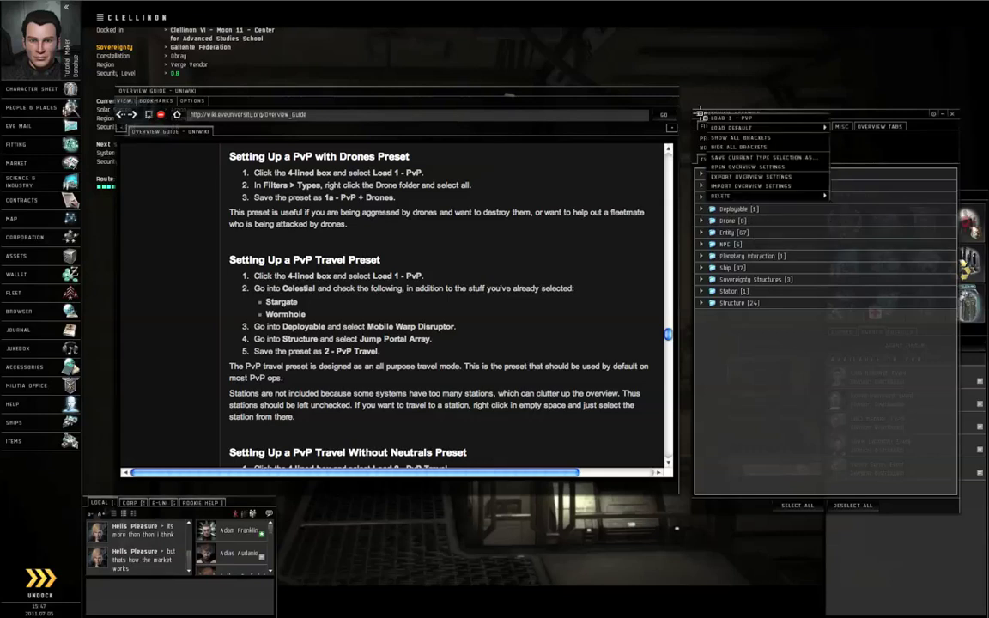
click(761, 158)
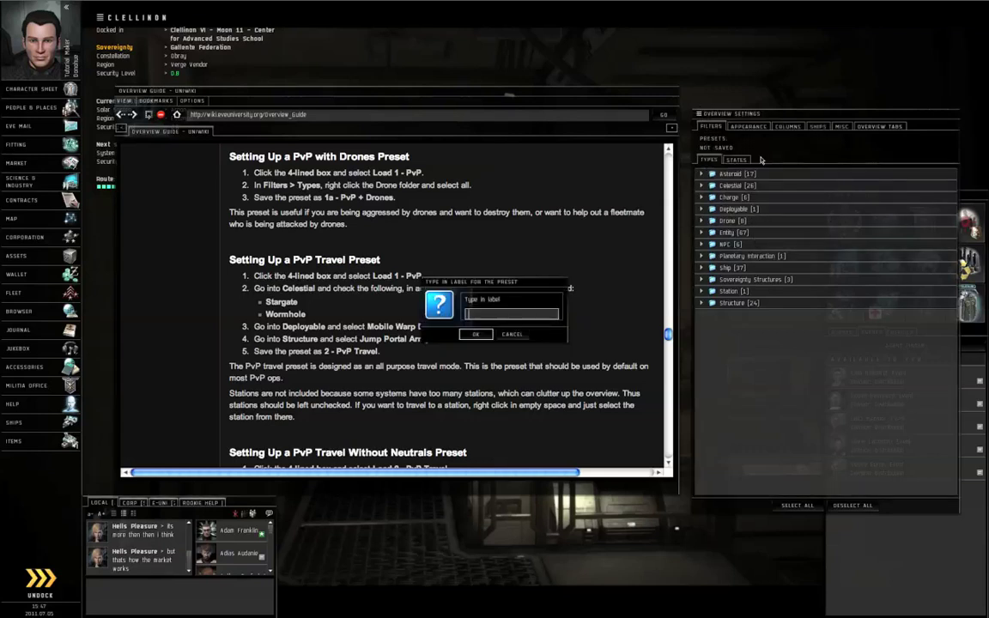
text(1a - PvP + Drones)
key(Return)
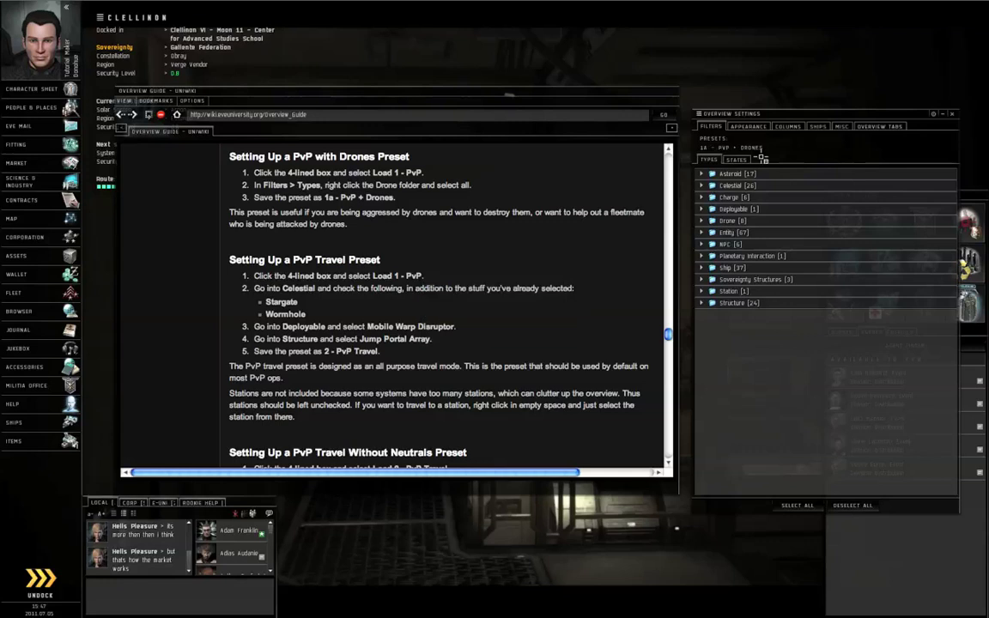
scroll(430, 303, down, 3)
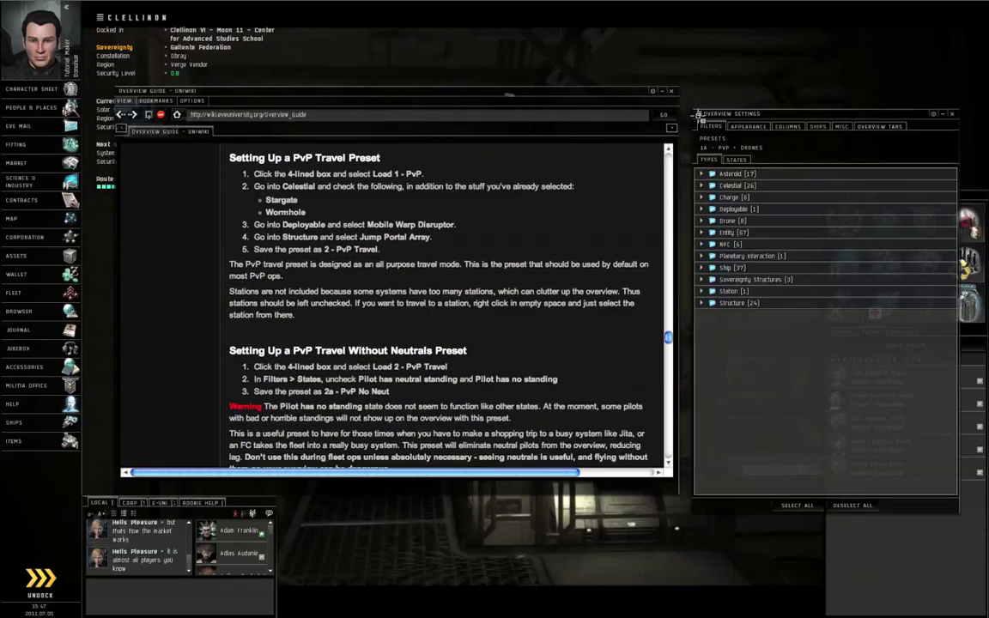
Load 1 - PvP and add Stargate and Wormhole from the Celestial group.
click(720, 147)
click(718, 120)
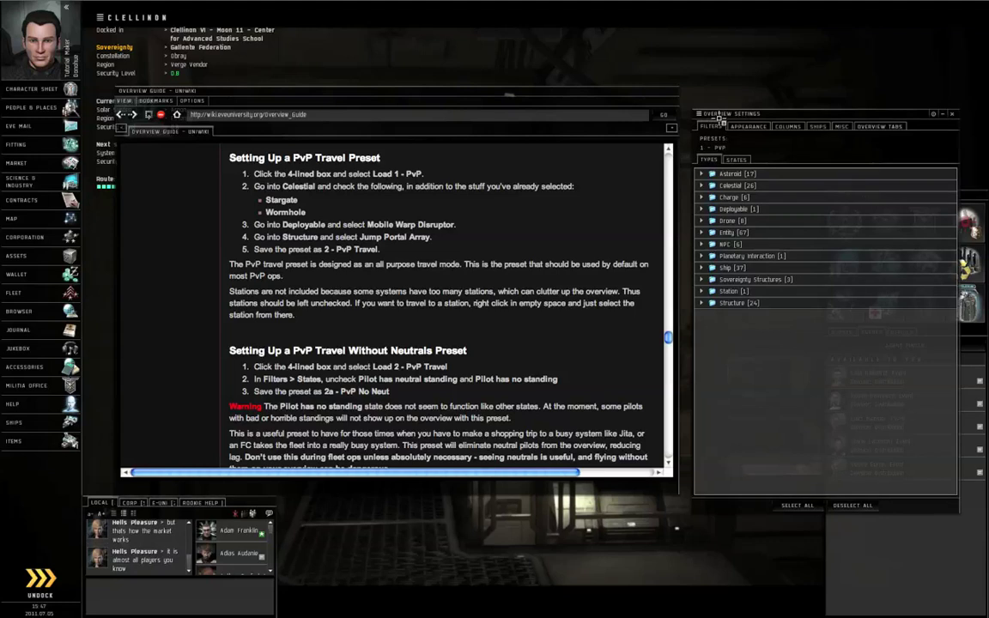
click(730, 185)
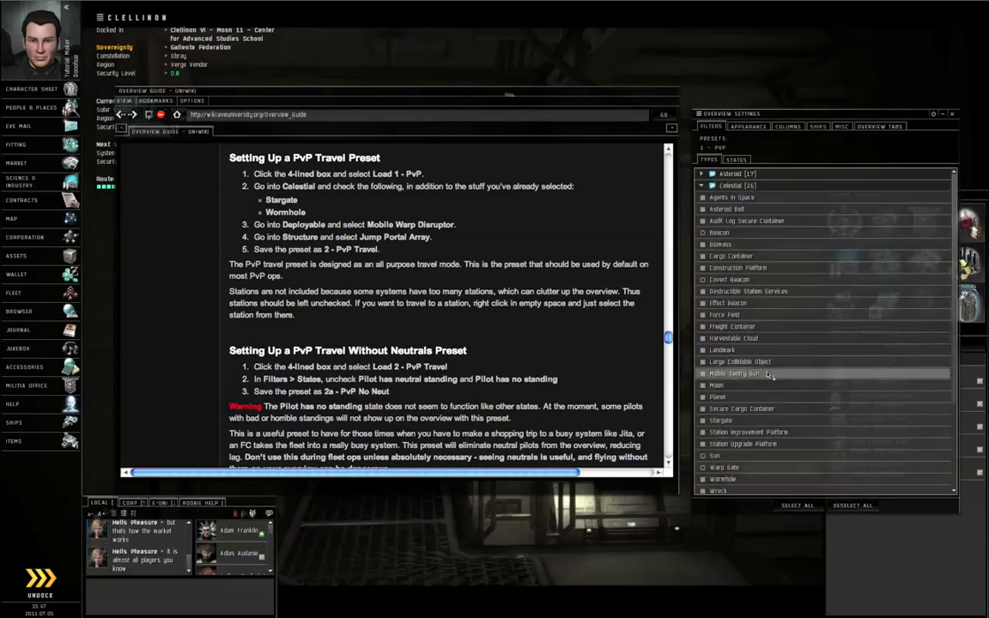
scroll(770, 375, down, 3)
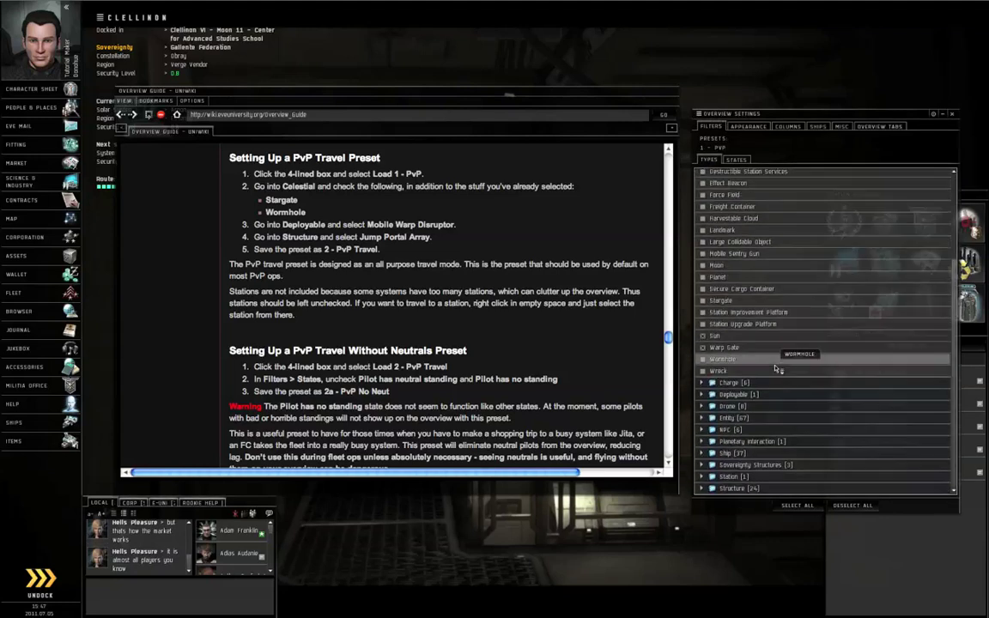
click(724, 303)
click(719, 359)
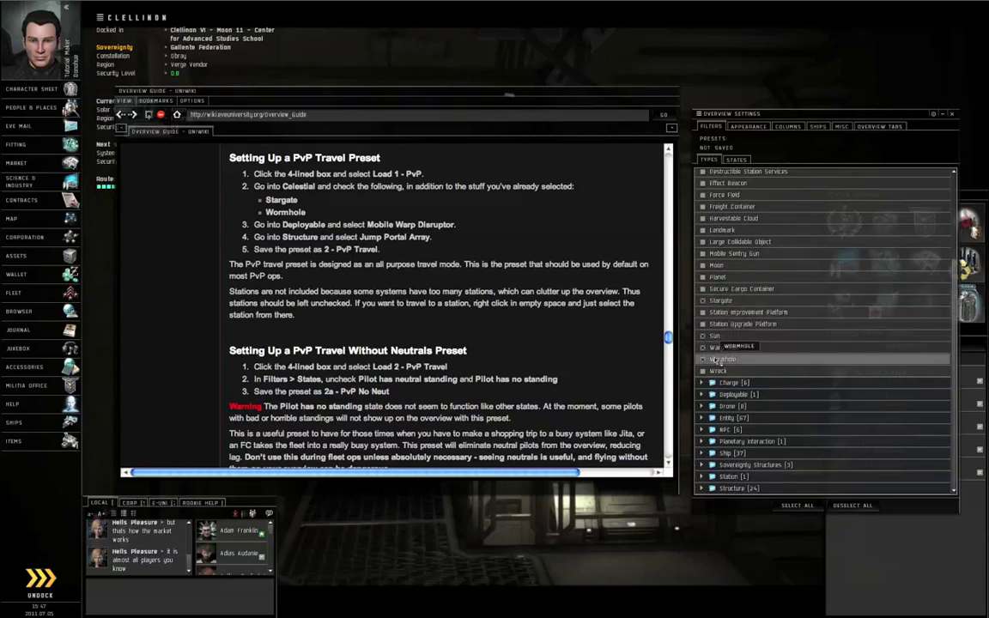
scroll(722, 343, up, 4)
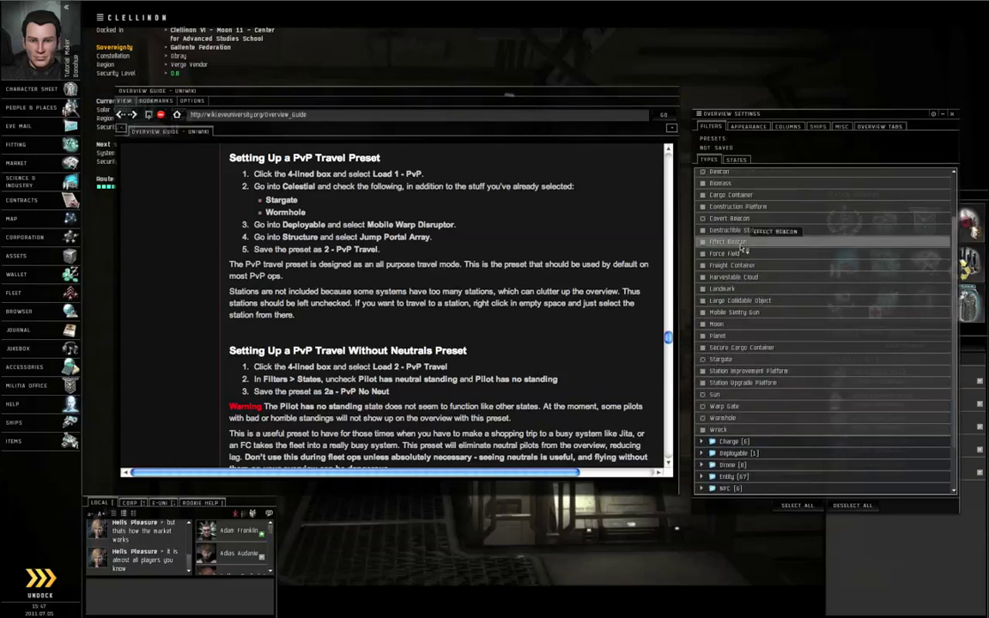
click(724, 186)
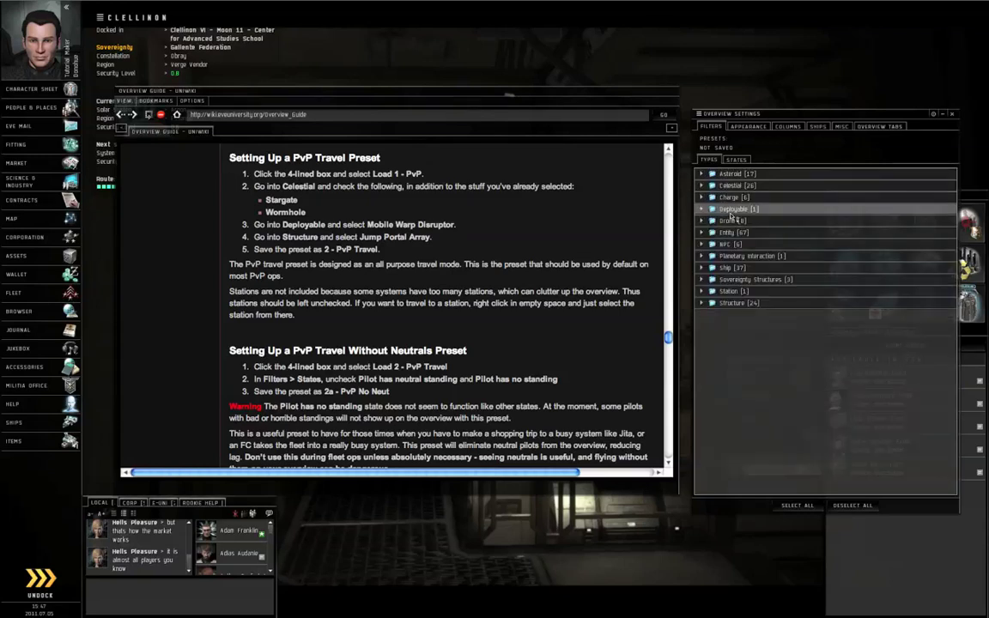
Add Jump Portal Array from the Structure group.
click(732, 210)
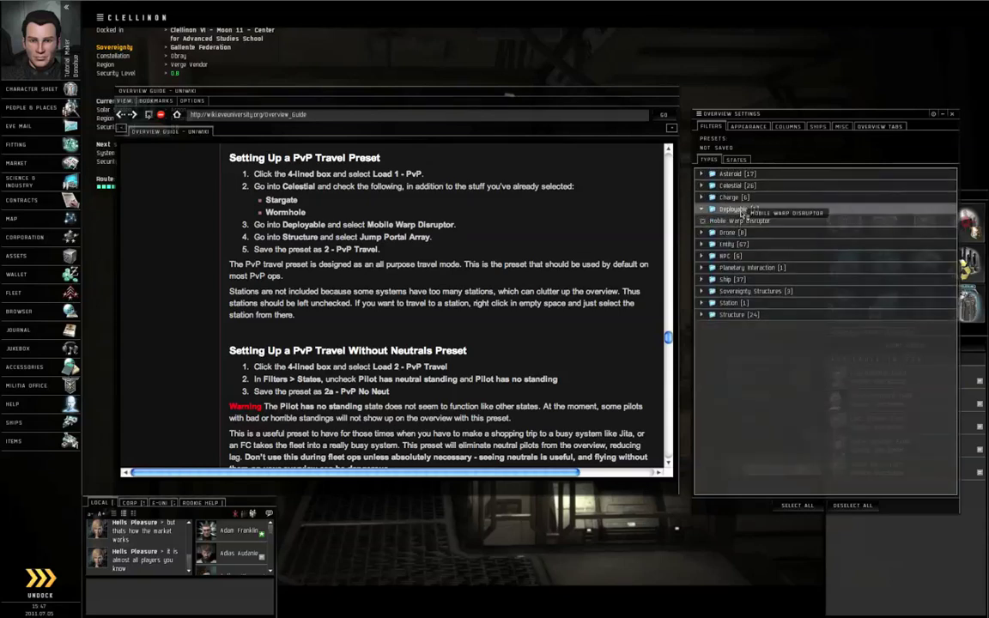
click(742, 212)
click(734, 303)
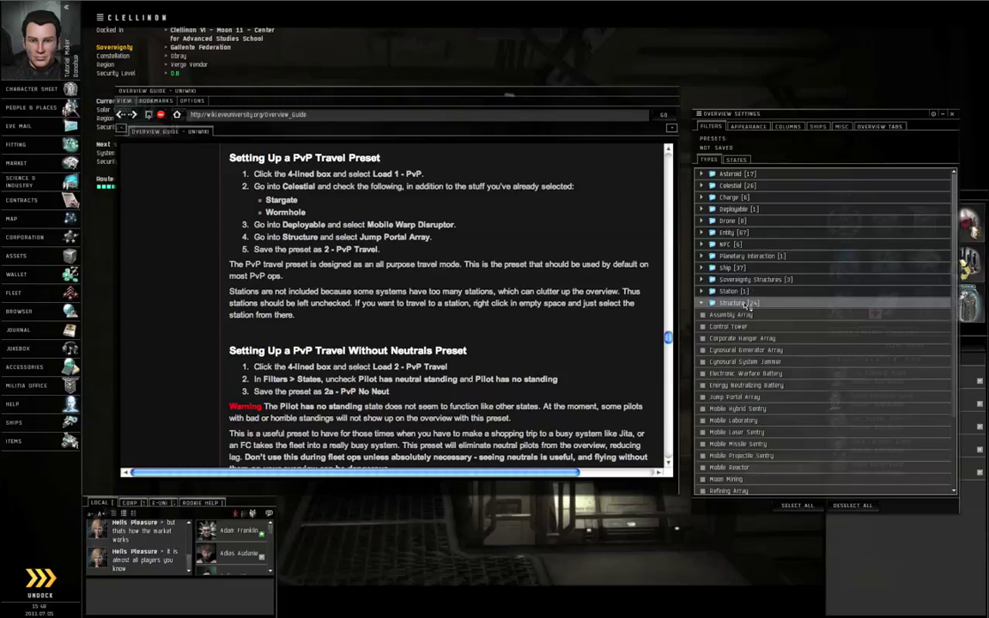
scroll(764, 343, down, 2)
click(702, 329)
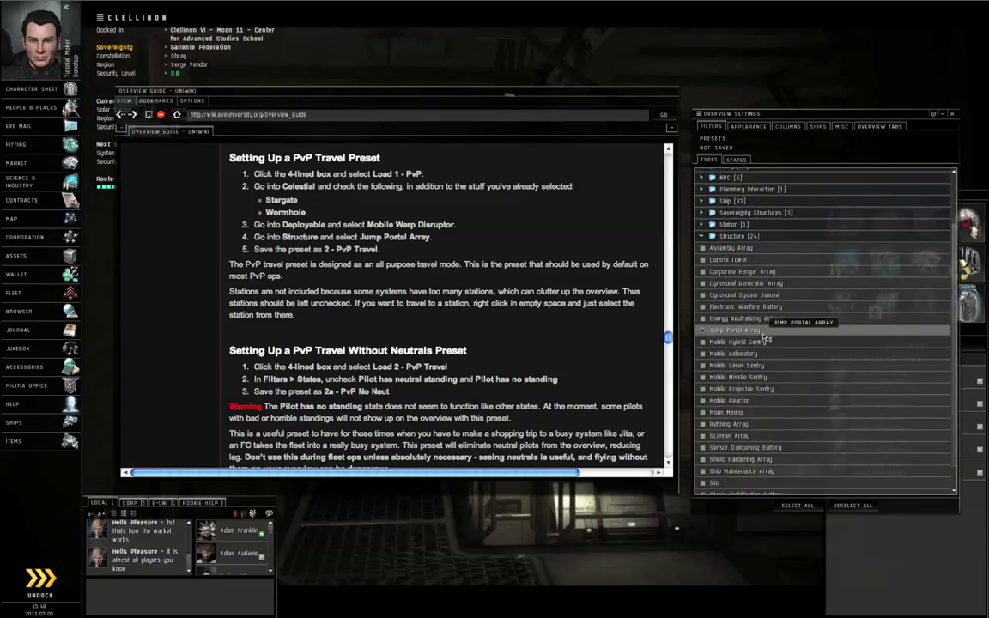
click(730, 235)
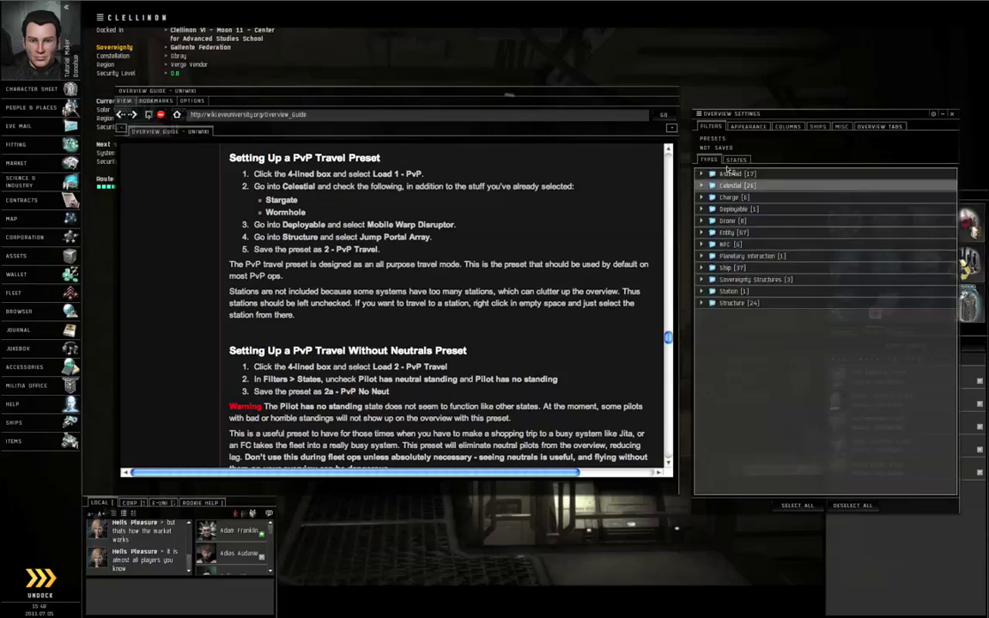
Save the selection as the preset '2 - PvP Travel'.
click(698, 113)
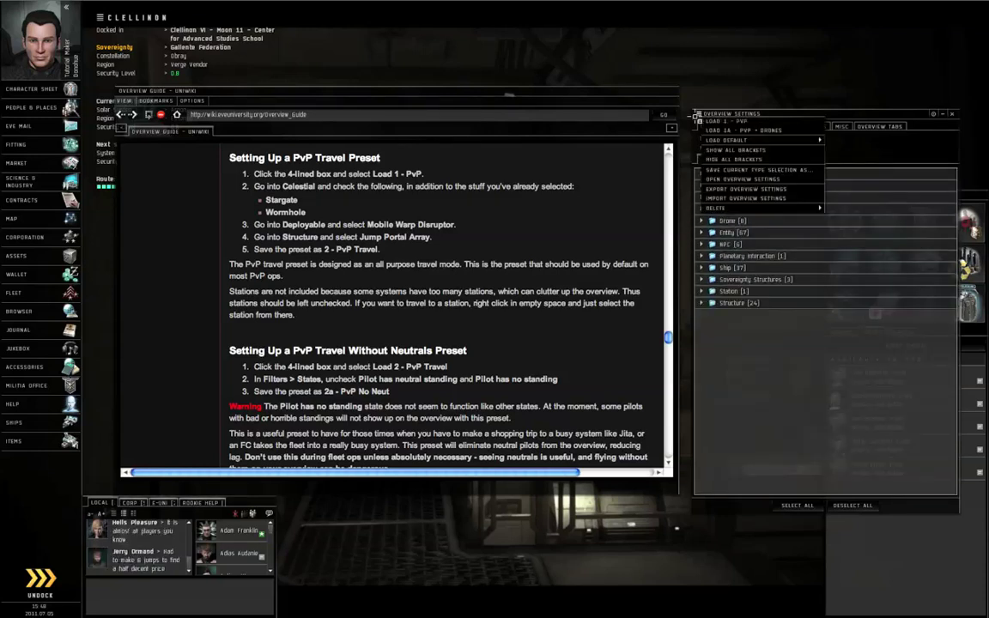
click(747, 169)
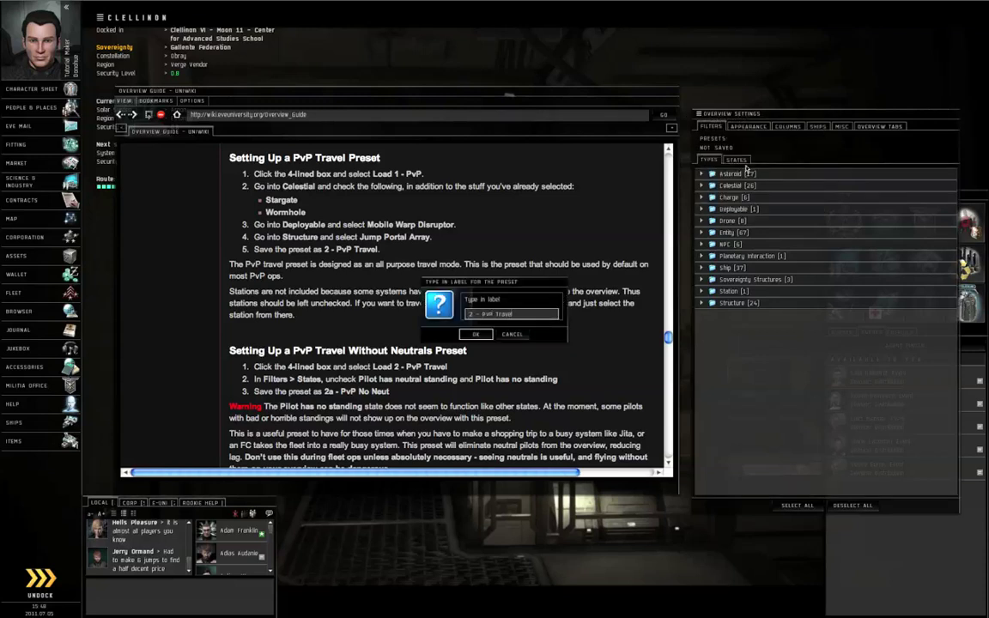
key(Return)
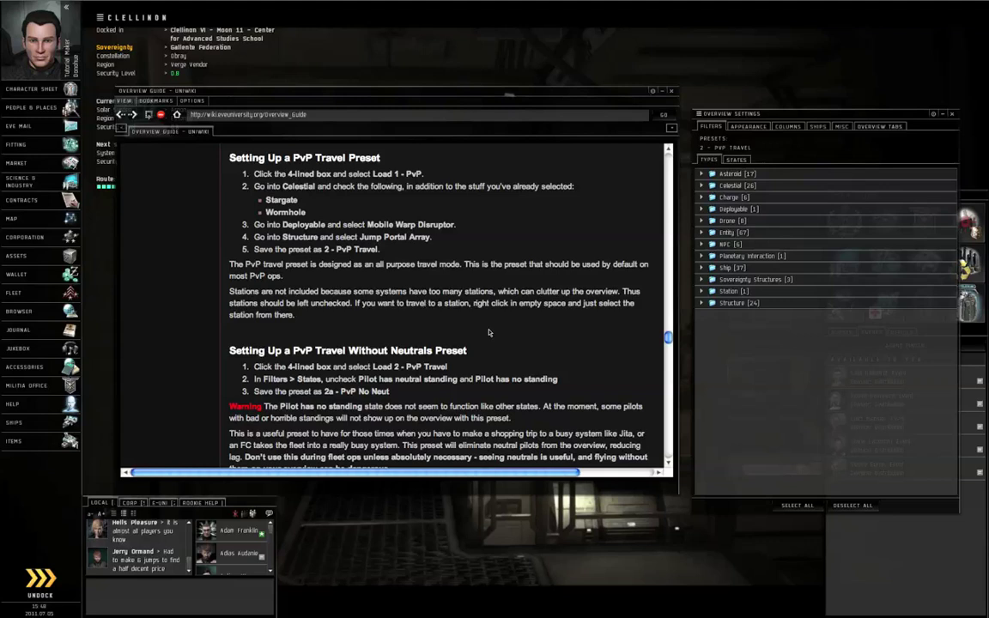
scroll(501, 319, down, 1)
scroll(502, 319, down, 2)
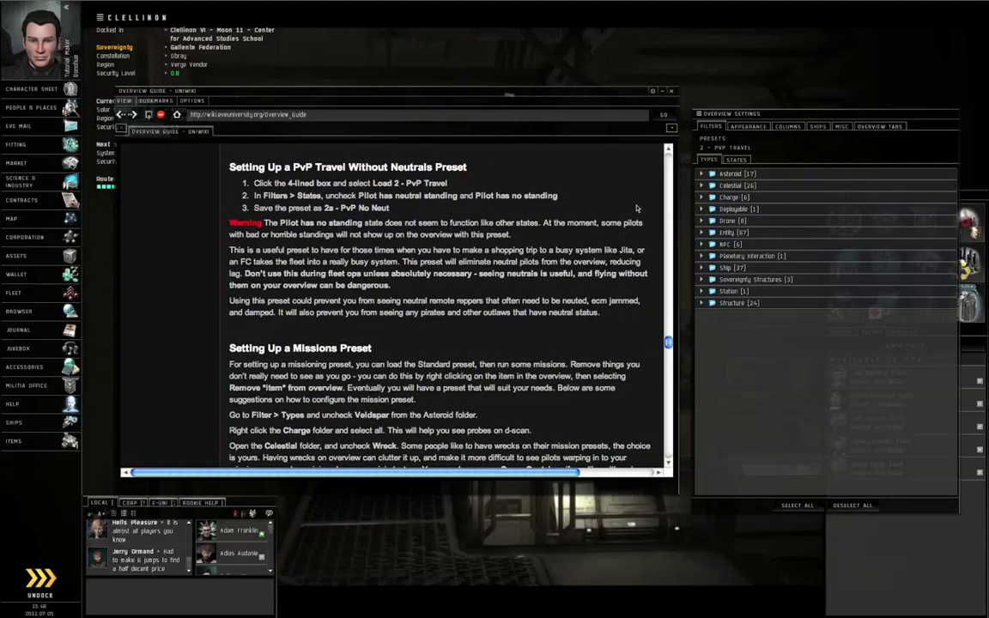
Load 2 - PvP Travel and hide pilots with neutral standing and no standing.
click(699, 113)
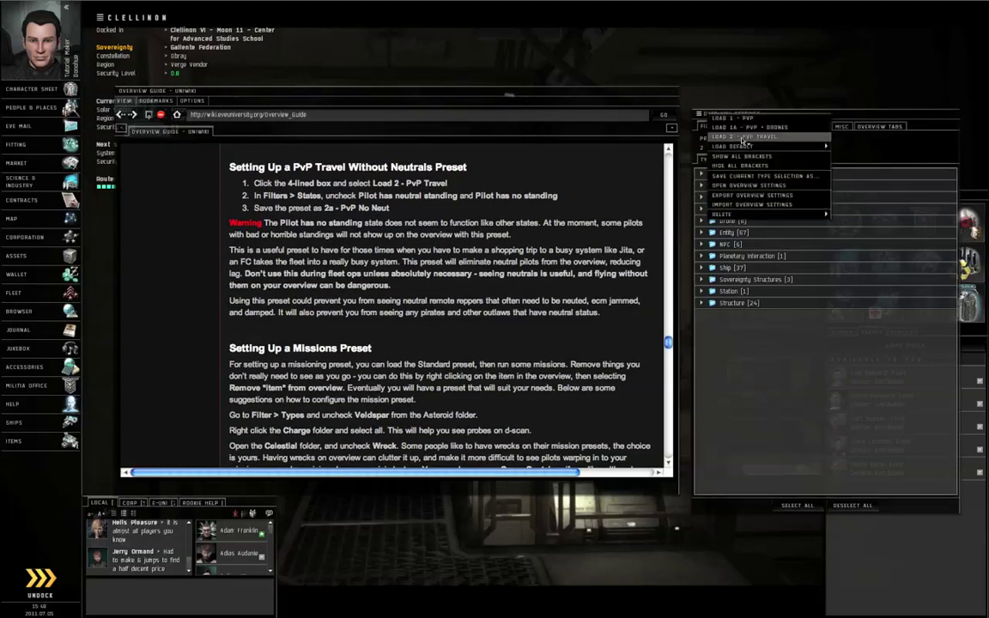
click(744, 137)
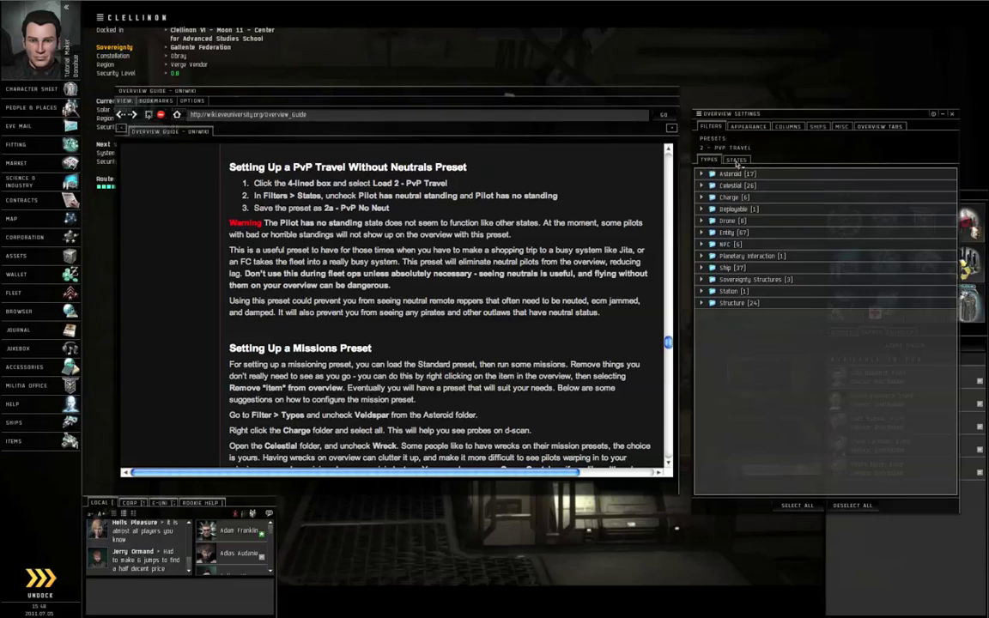
click(737, 161)
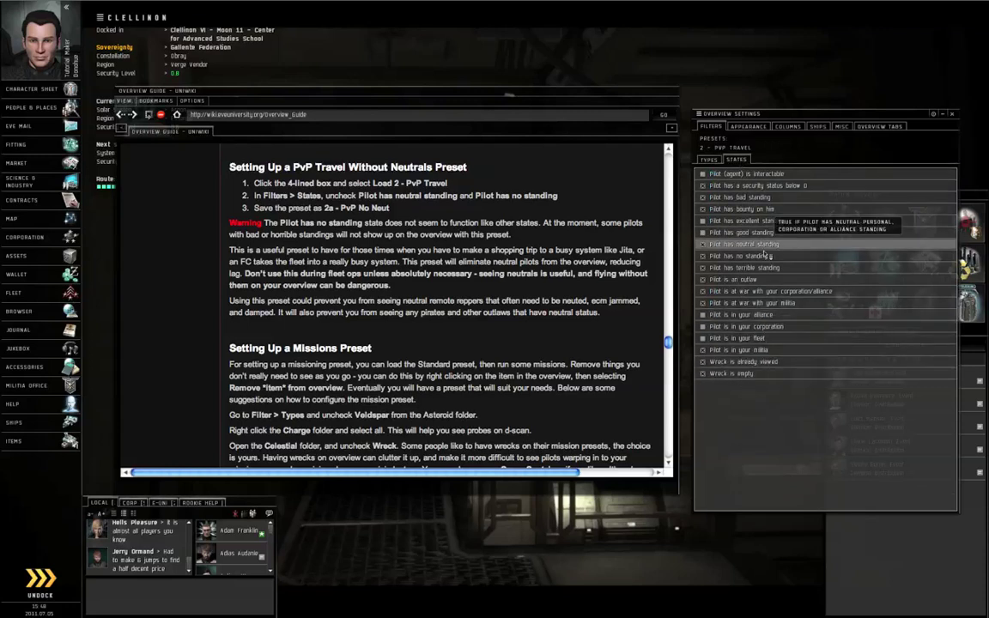
click(702, 244)
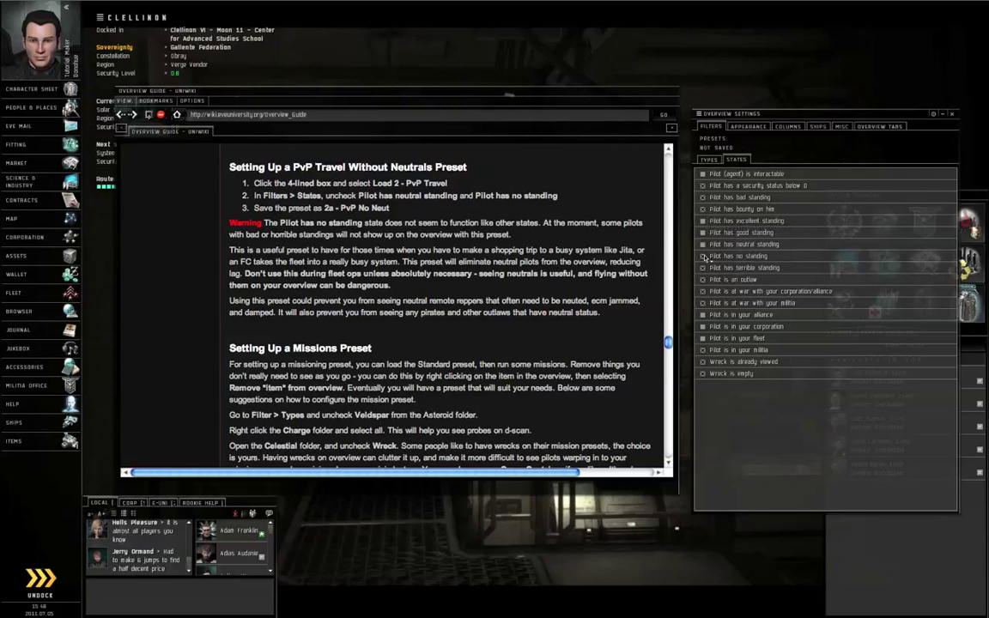
click(702, 256)
Save these filters as the preset '2a - PvP No Neut'.
click(716, 147)
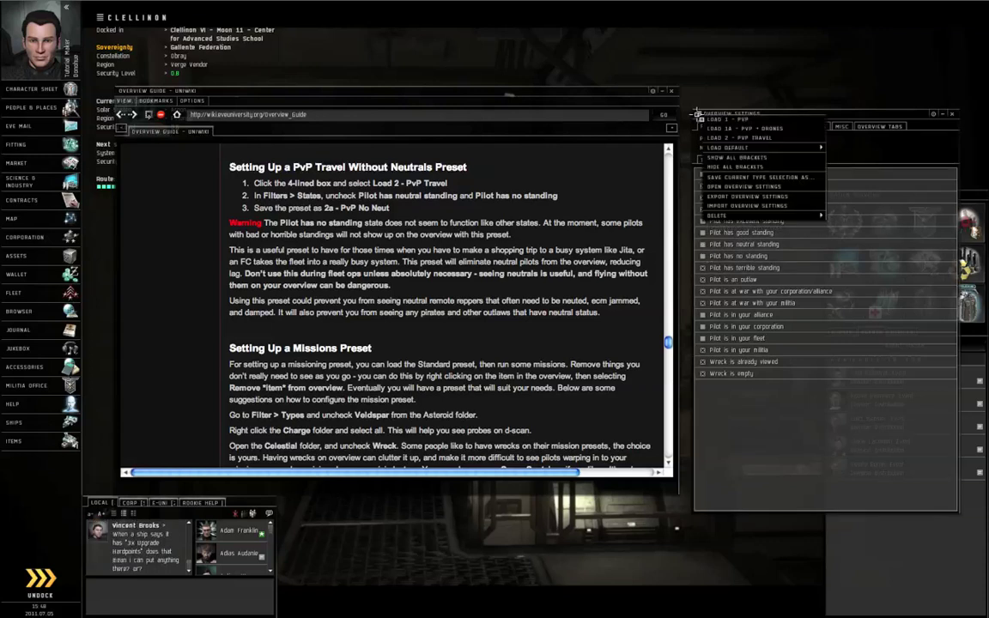
click(752, 177)
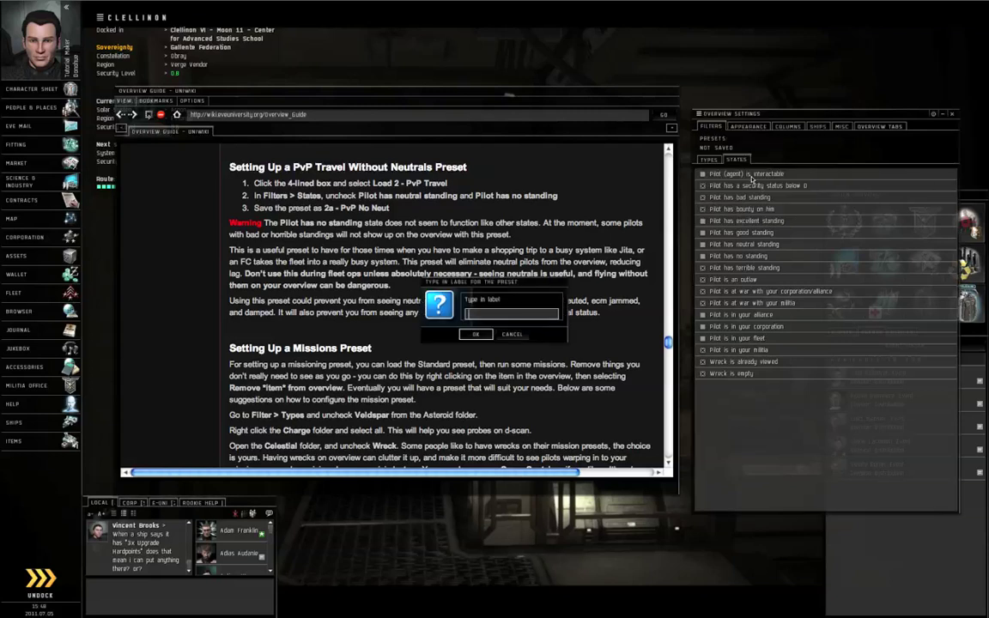
text(2a - PvP No Neut)
key(Return)
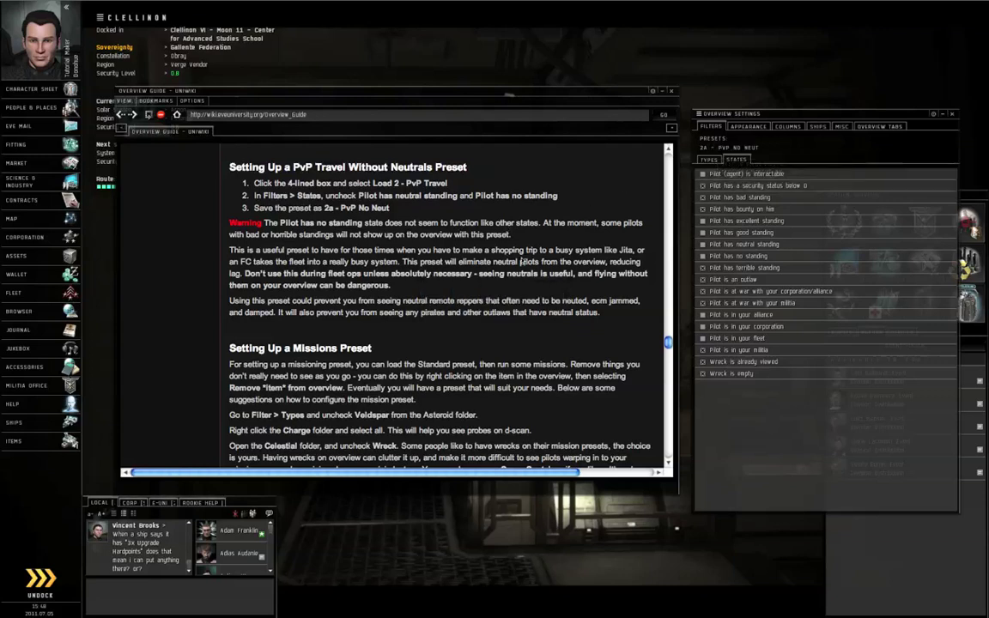
Load the 2 - PvP Travel preset.
scroll(529, 272, down, 3)
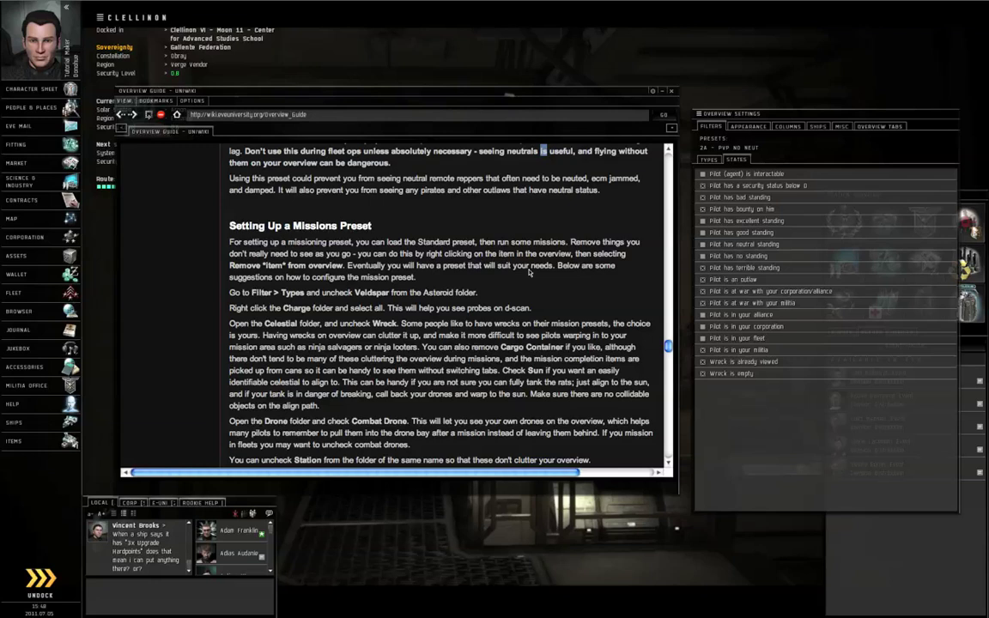
scroll(502, 255, up, 3)
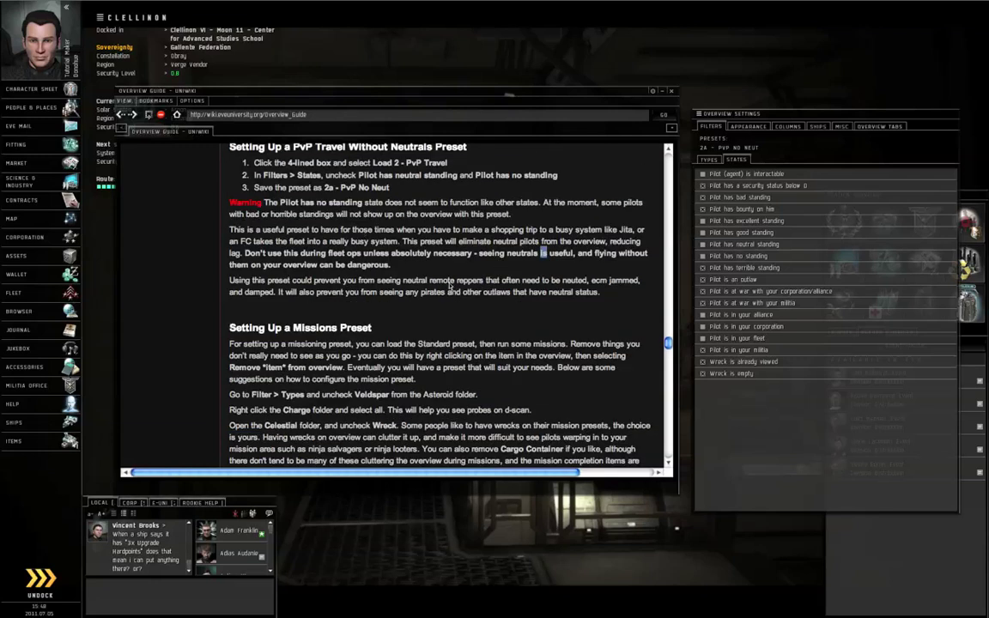
scroll(442, 279, down, 7)
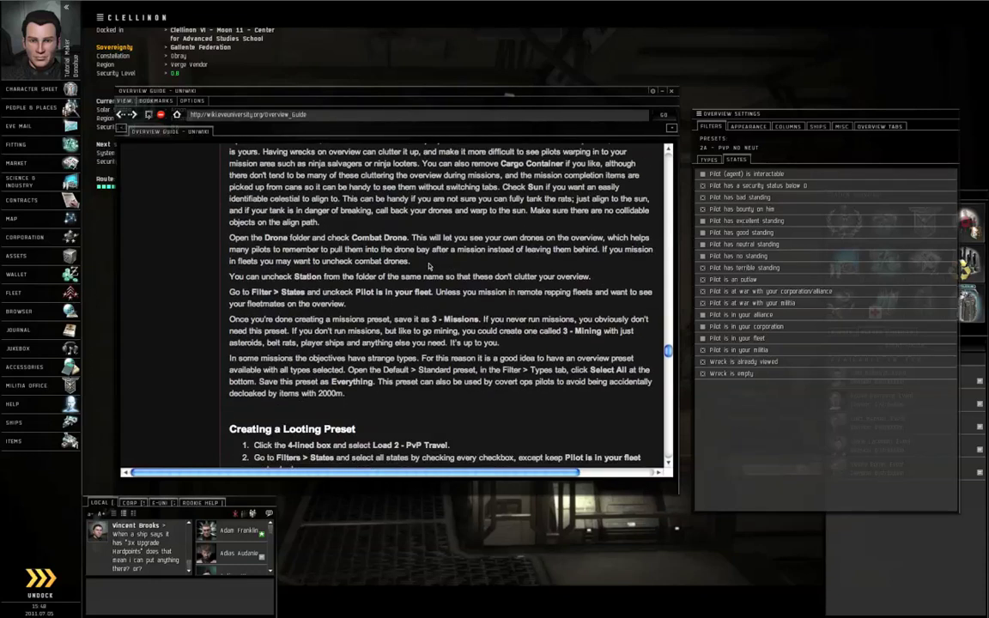
scroll(430, 267, down, 7)
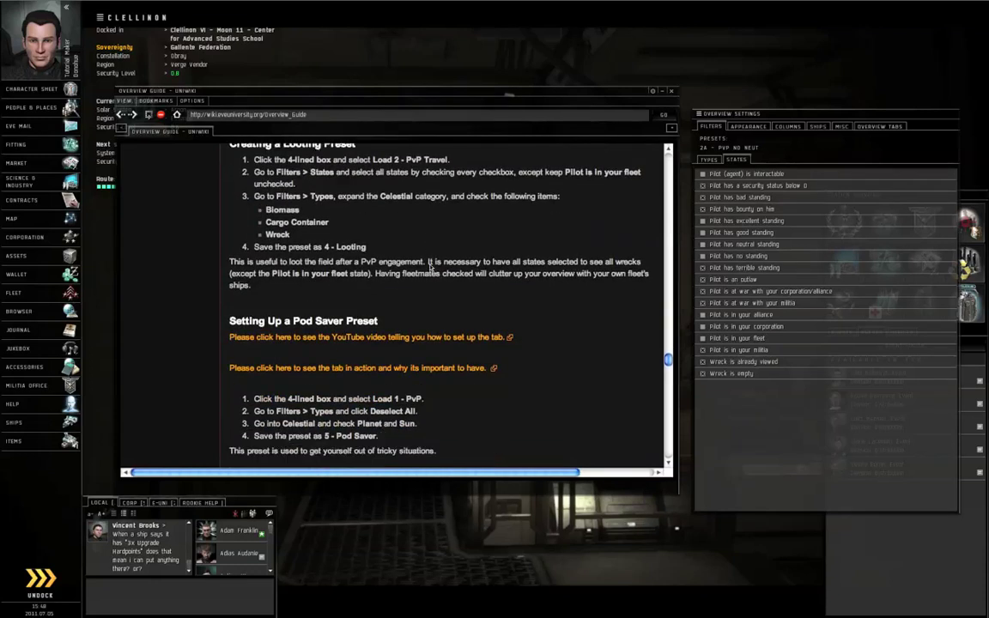
scroll(431, 269, up, 1)
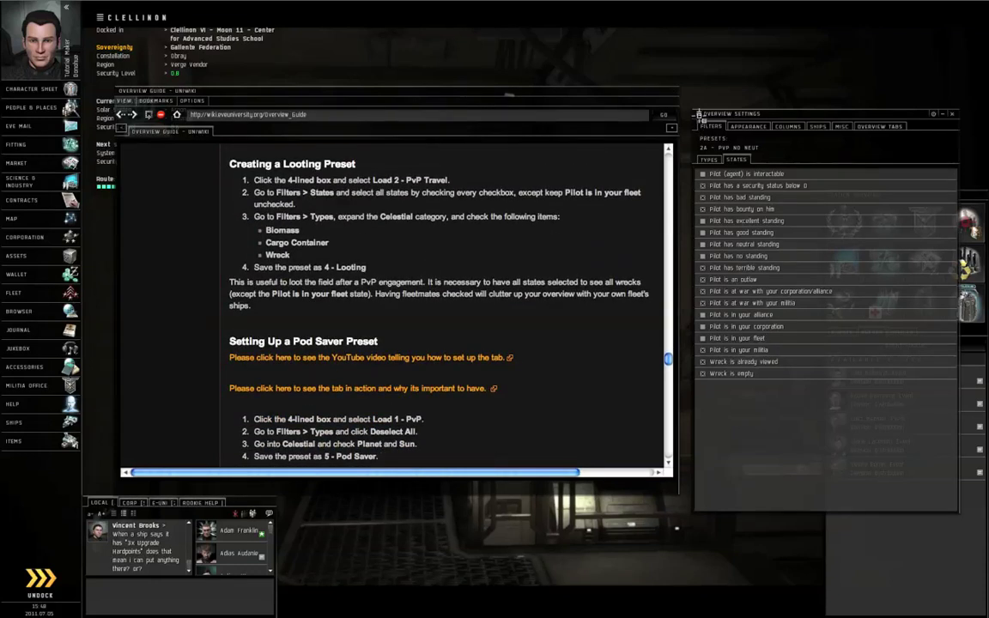
click(700, 115)
click(730, 125)
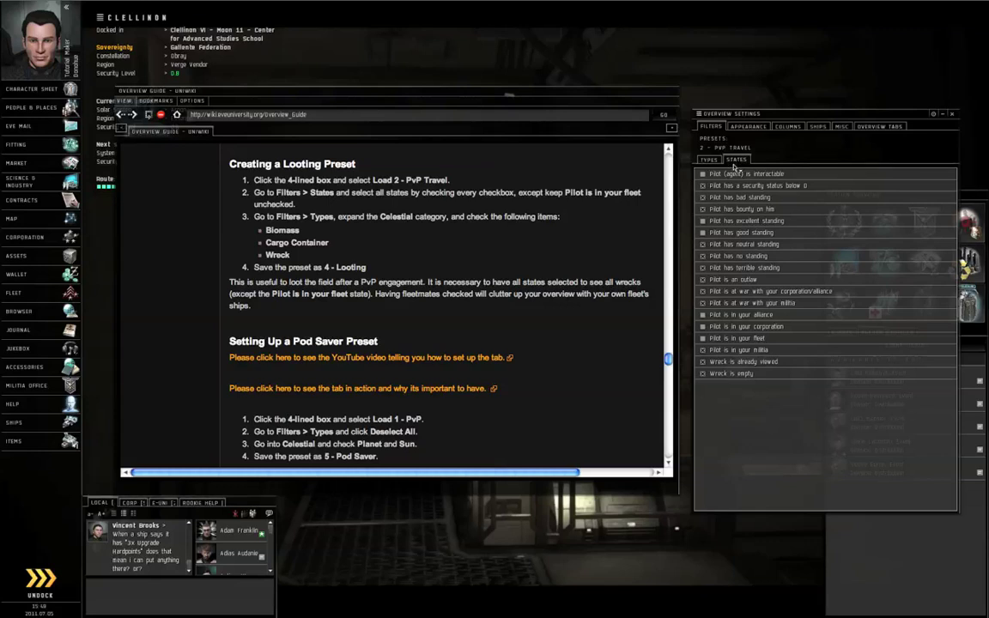
Toggle the interactable, excellent standing, good standing, corporation and alliance pilot states.
click(702, 174)
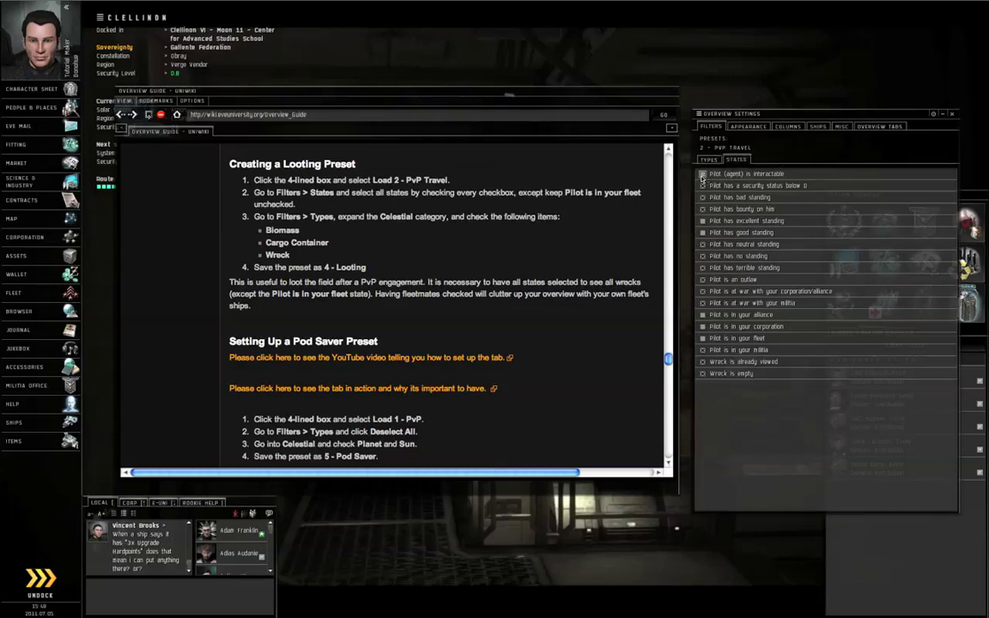
click(702, 220)
click(703, 233)
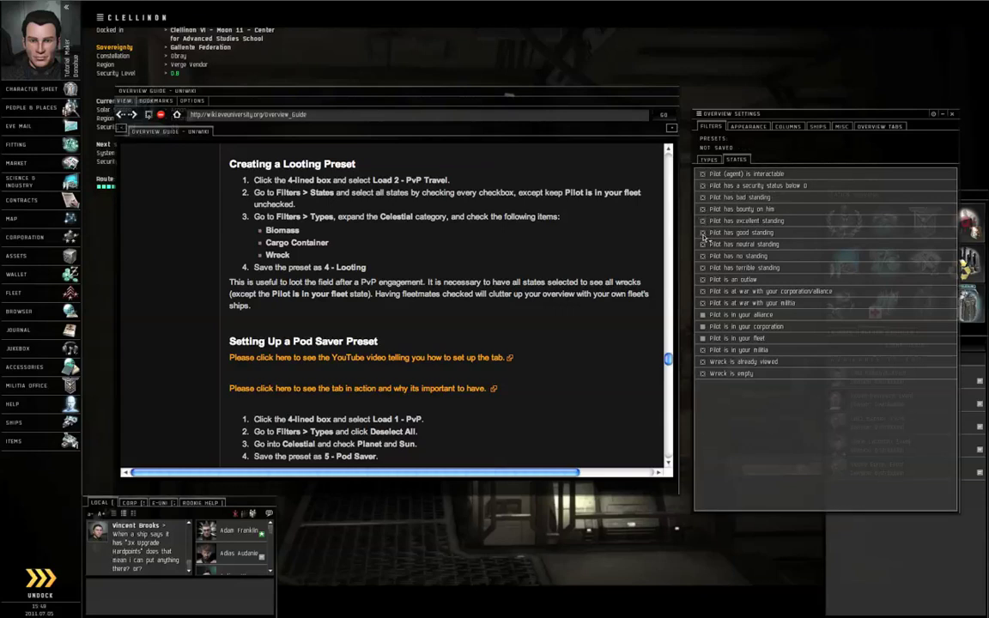
click(704, 326)
click(704, 315)
Add Biomass and Cargo Container from the Celestial type group.
click(709, 161)
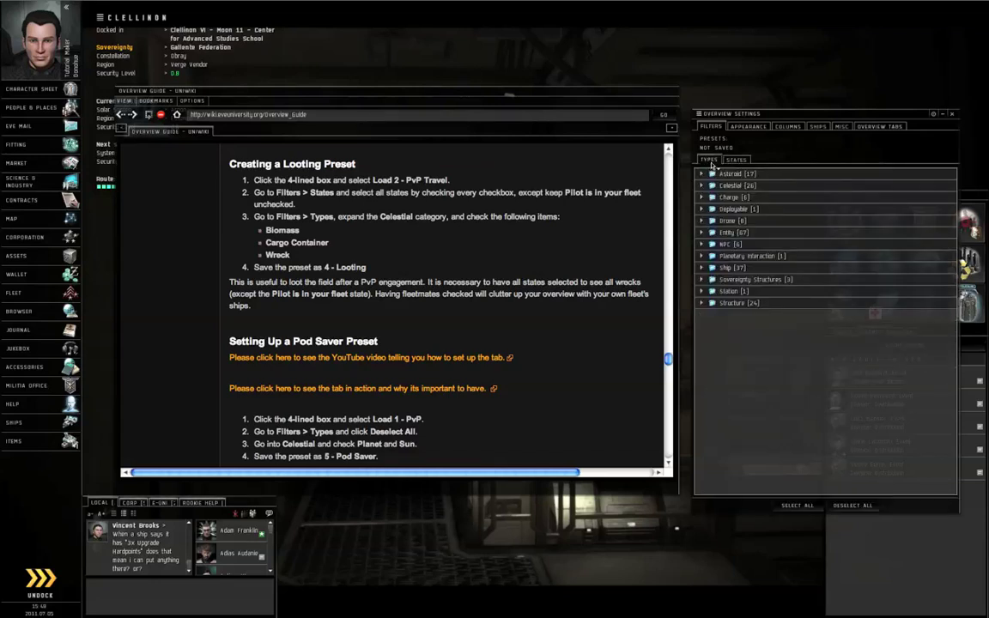
click(753, 187)
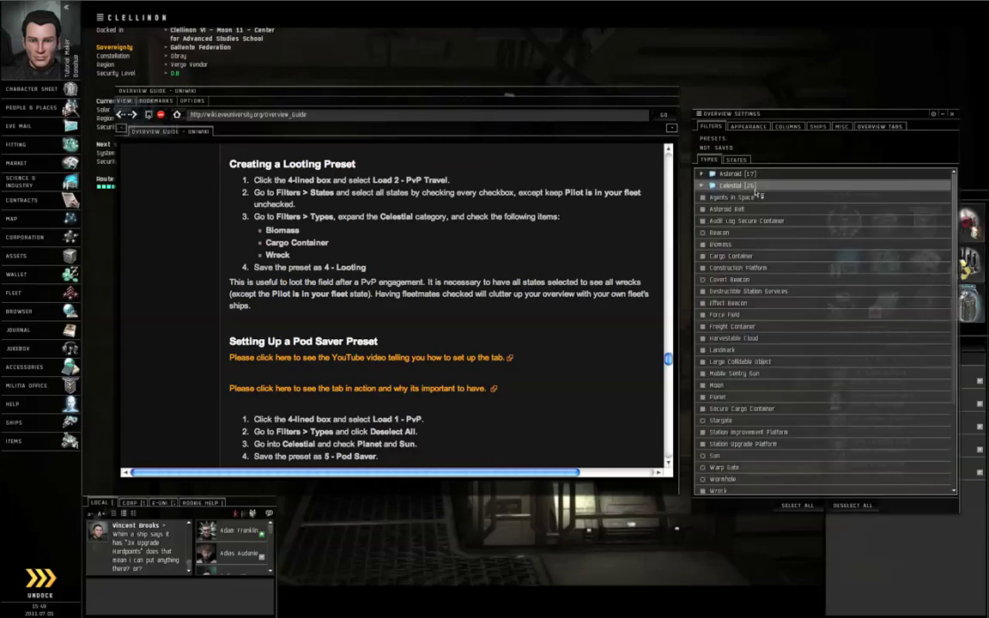
click(702, 244)
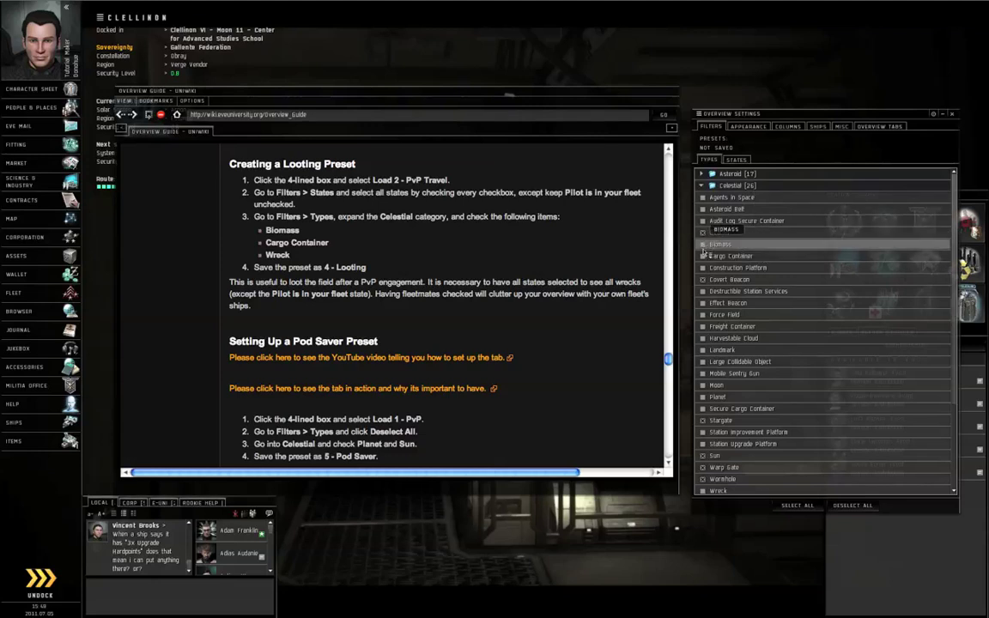
click(703, 256)
scroll(720, 378, down, 4)
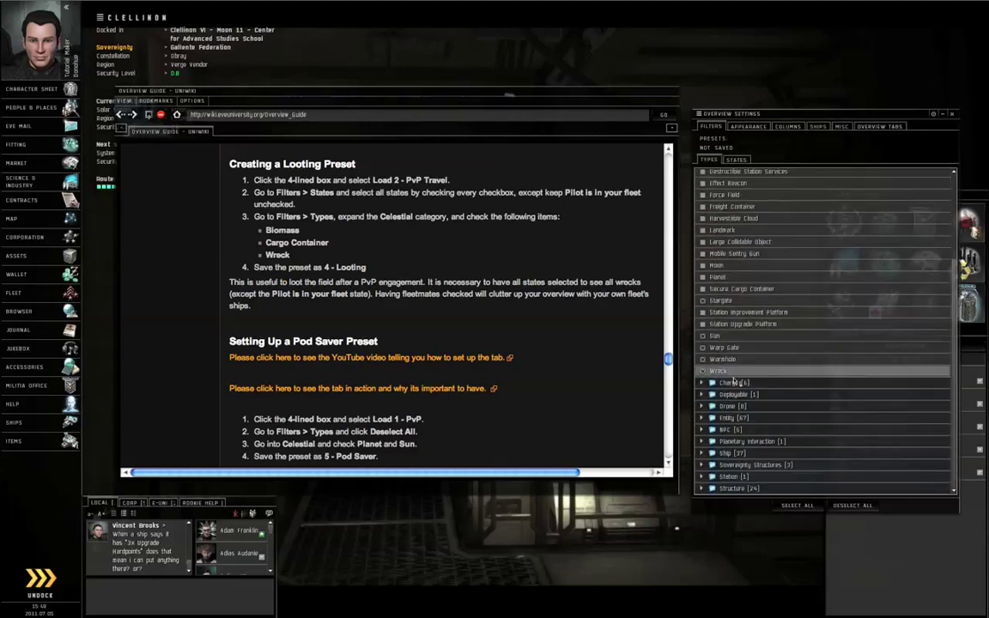
Save the selection as the preset '4 - Looting'.
click(700, 114)
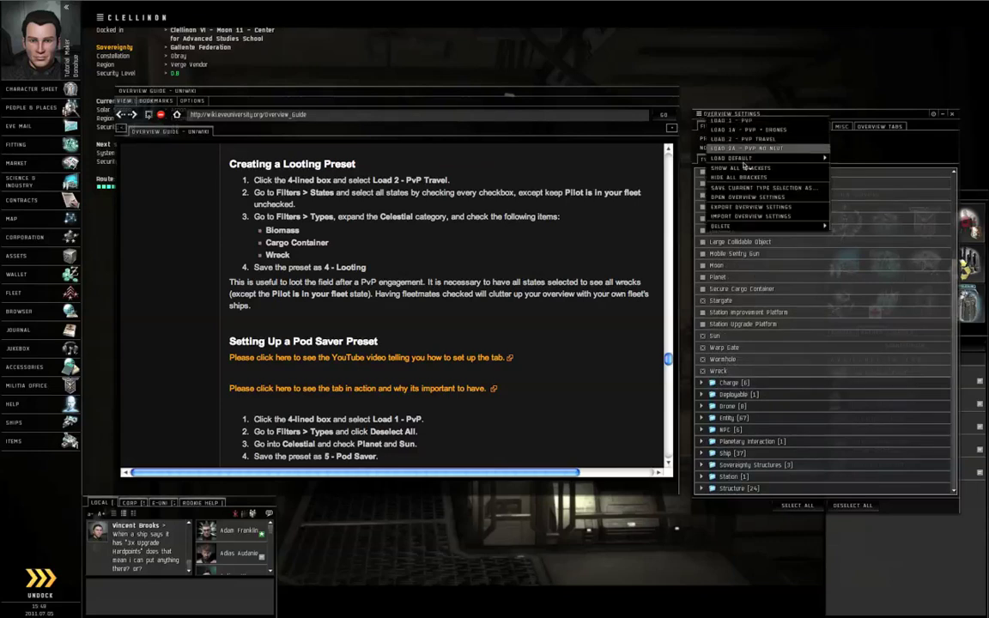
click(746, 187)
text(4 - Looting)
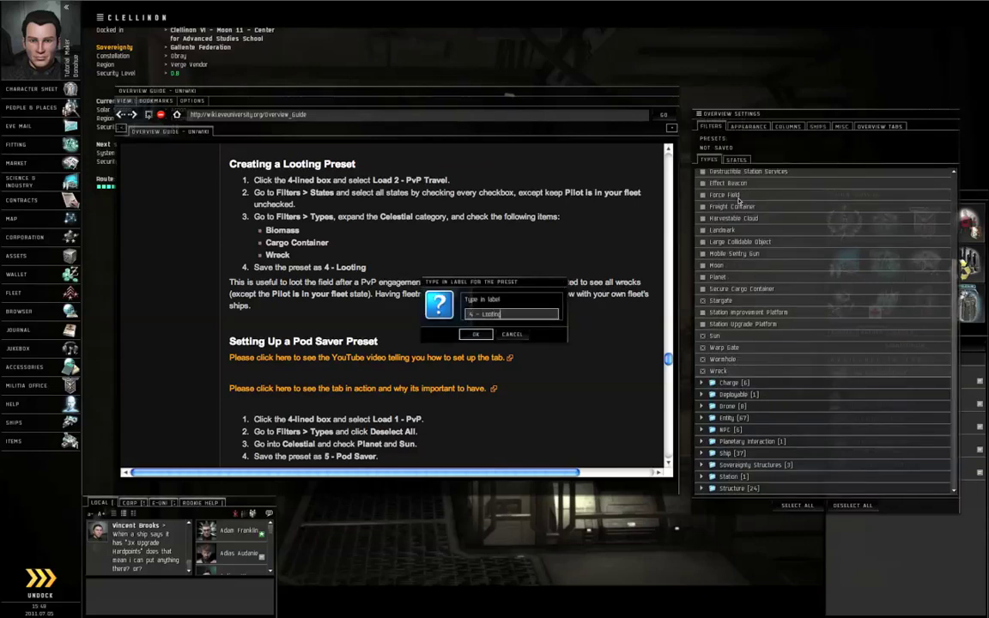
key(Return)
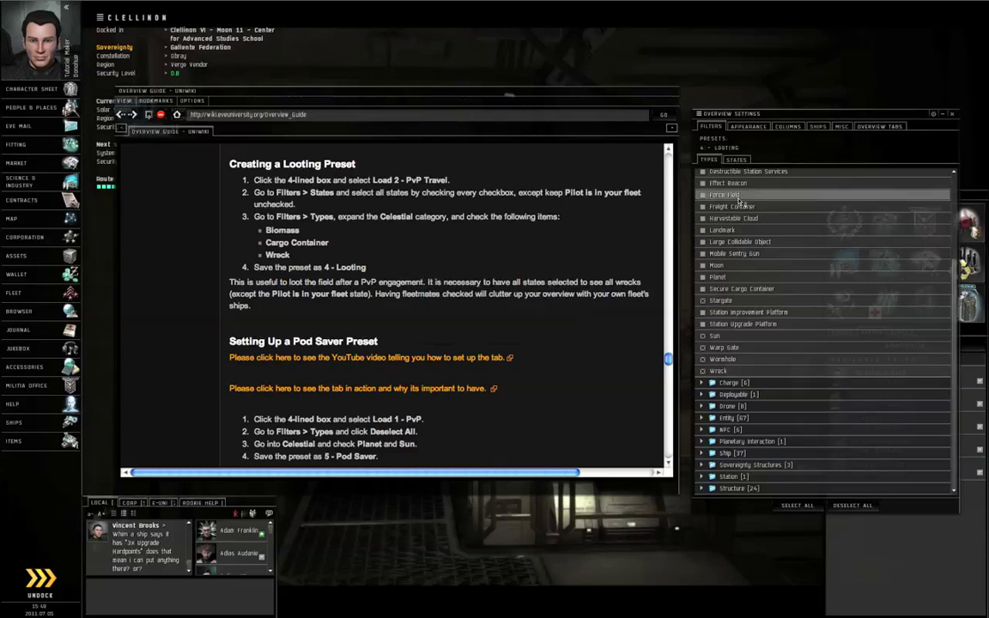
Load 1 - PvP and deselect all object types.
scroll(517, 320, down, 5)
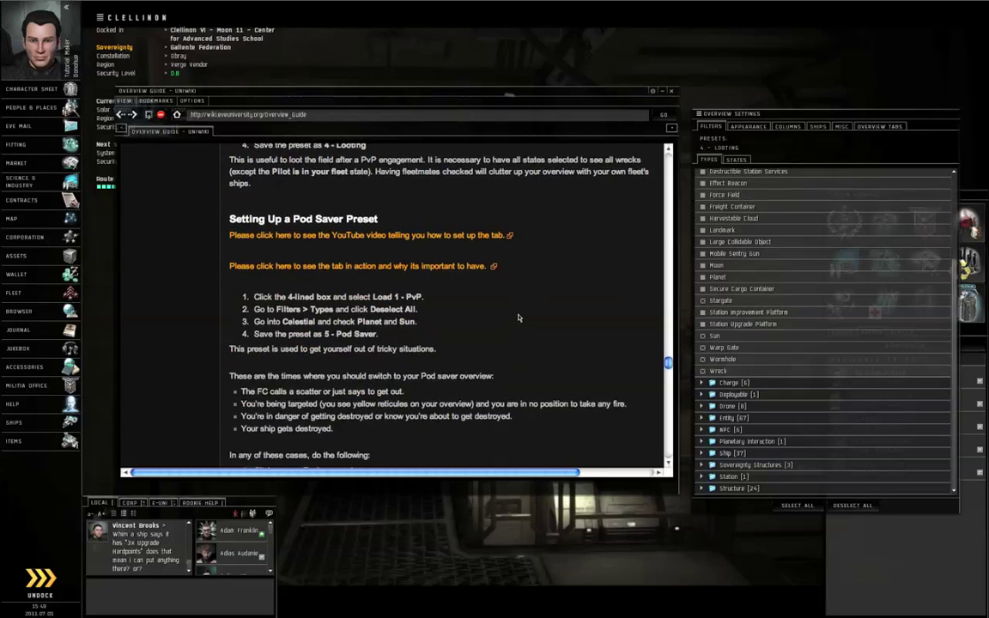
scroll(518, 317, down, 1)
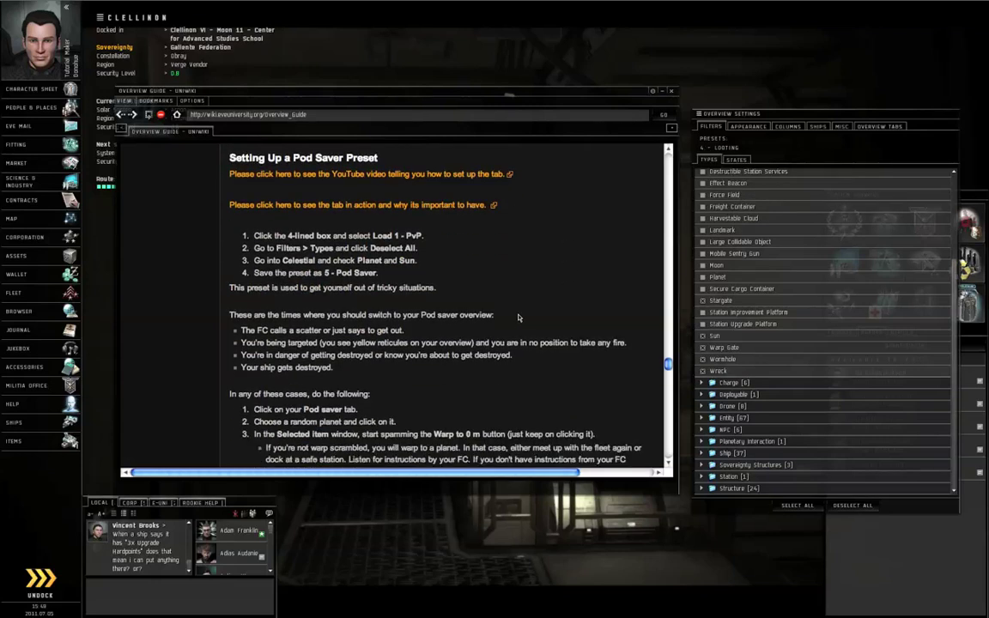
click(701, 112)
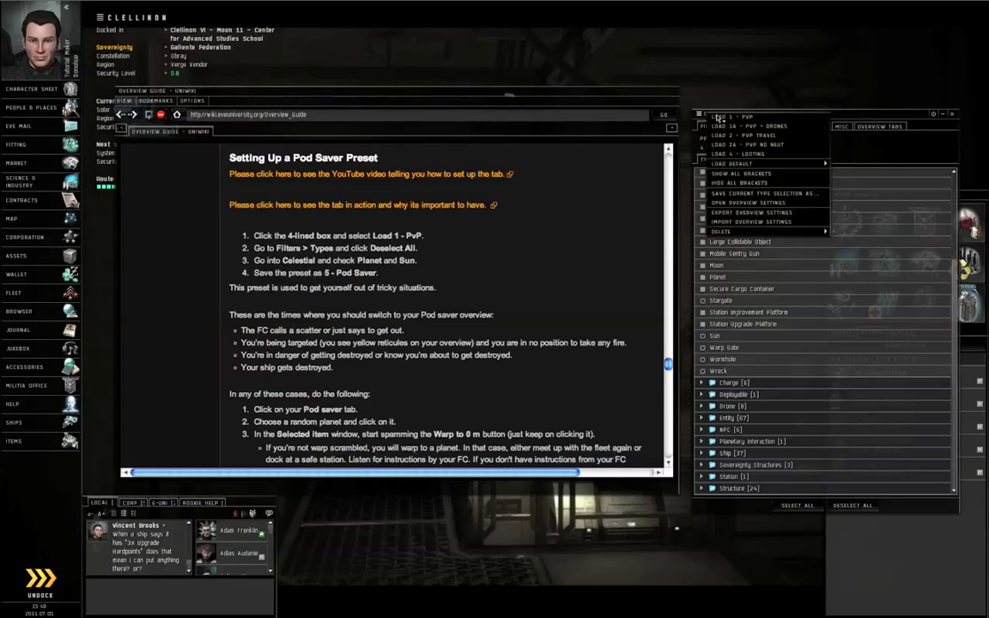
click(736, 118)
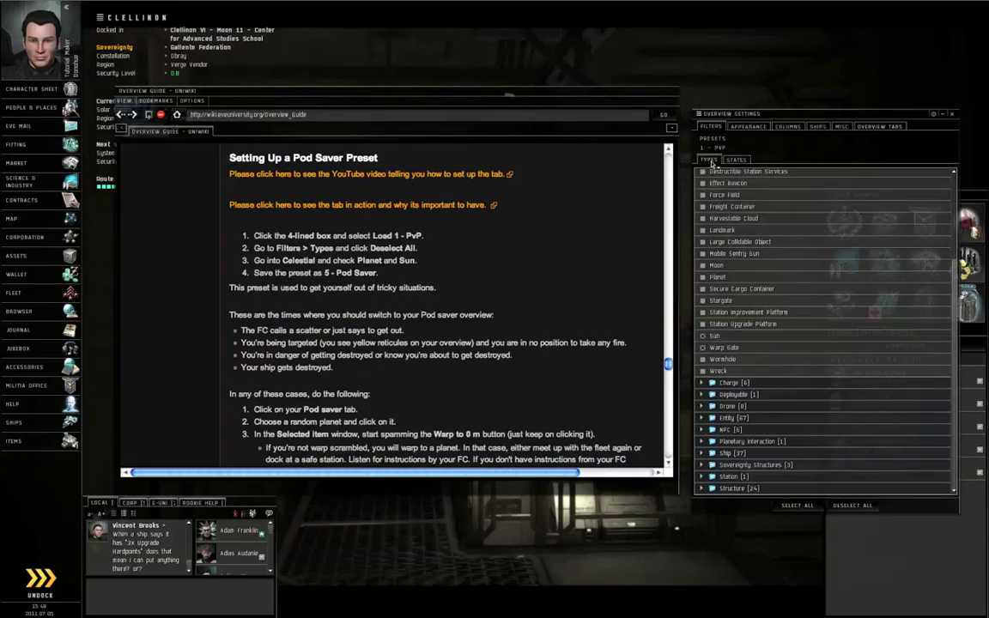
scroll(772, 257, up, 5)
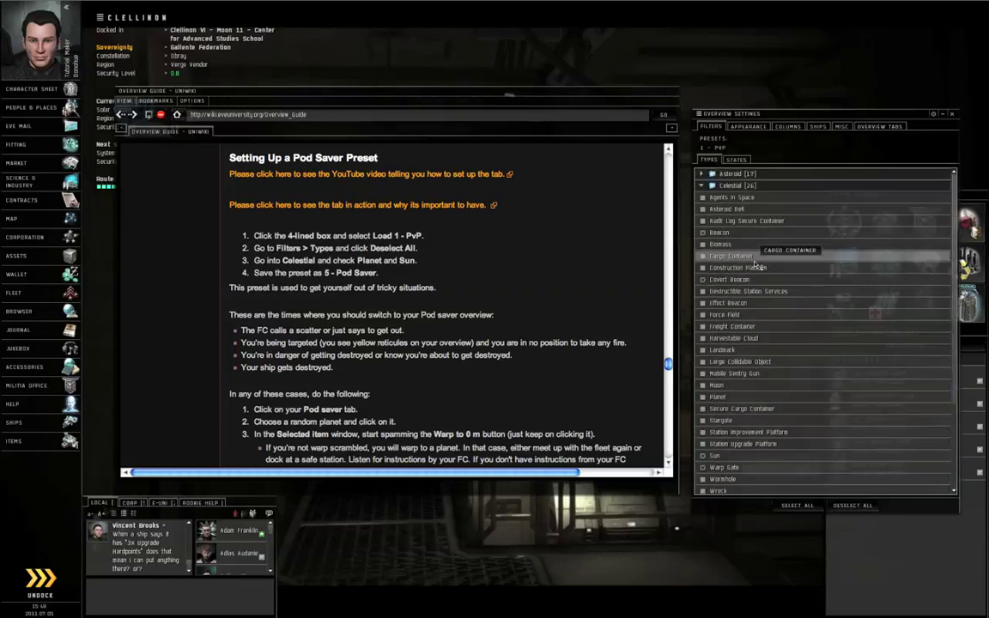
click(845, 506)
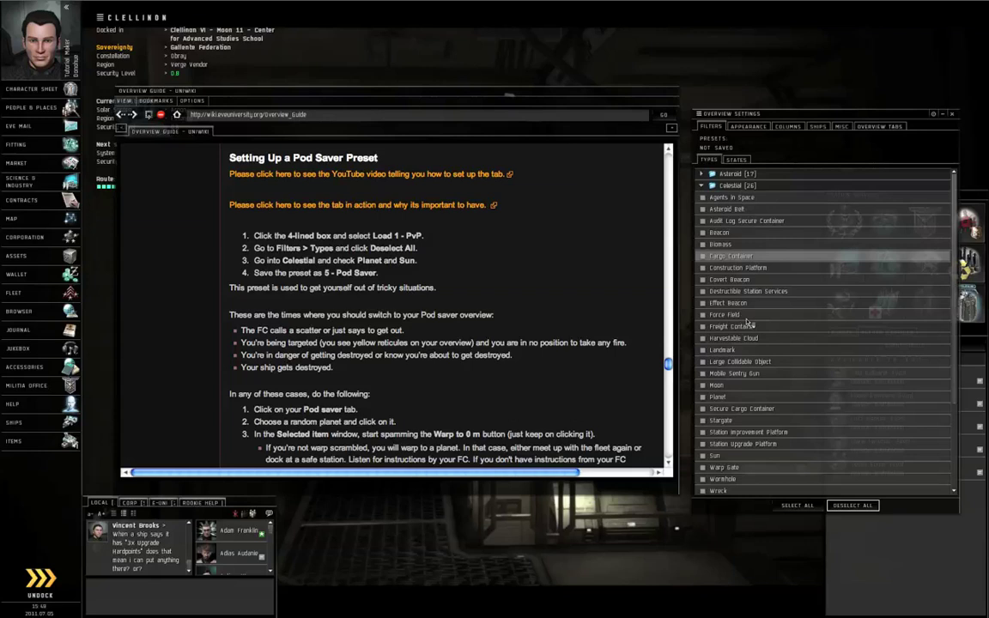
Select Planet, Sun and Planetary Customs Offices types.
scroll(756, 443, down, 1)
scroll(757, 443, down, 4)
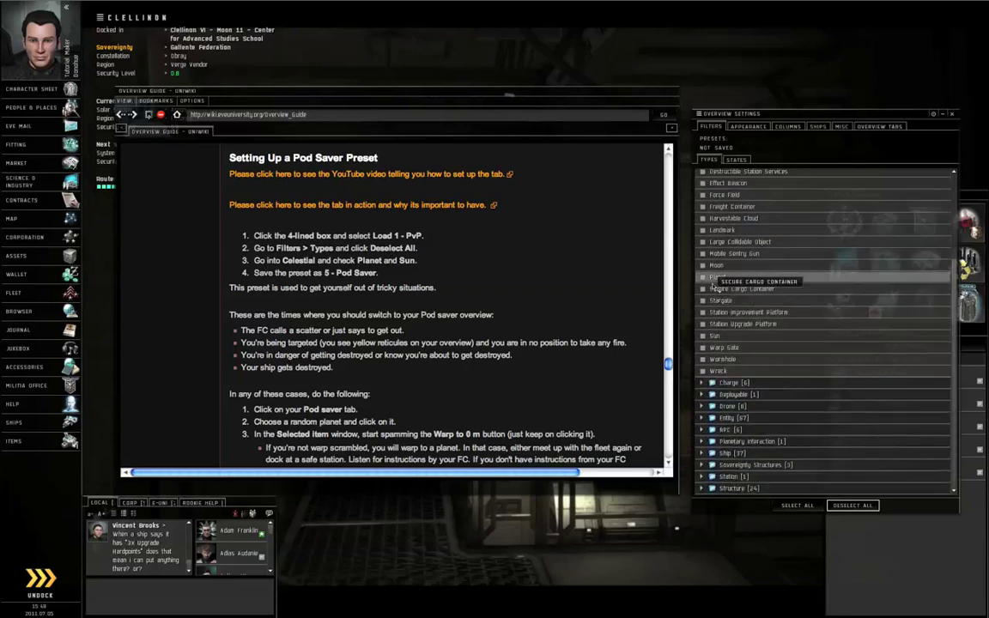
click(711, 279)
click(704, 336)
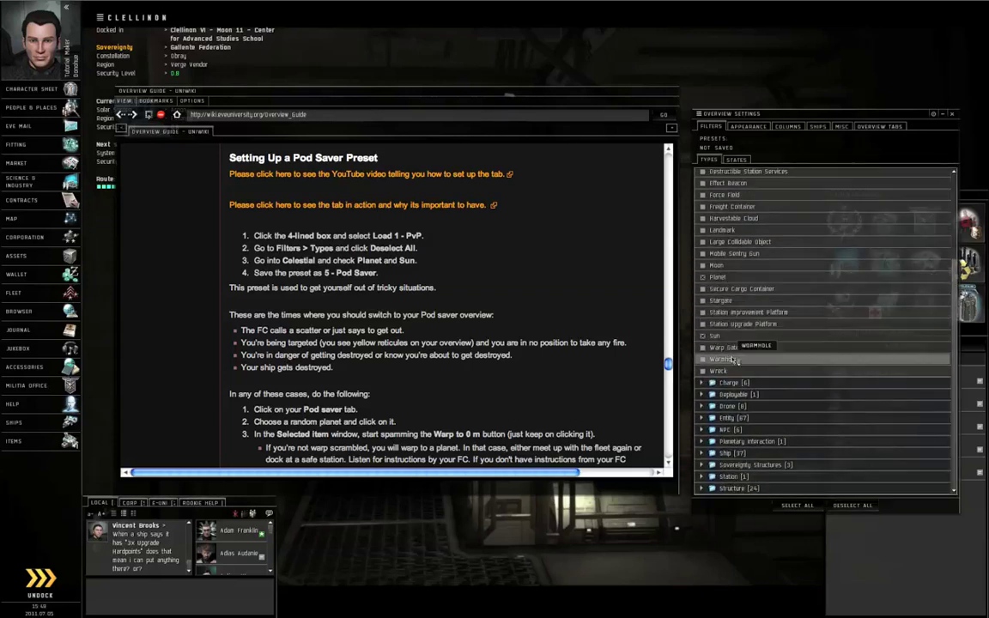
scroll(730, 348, up, 4)
scroll(736, 354, up, 1)
click(731, 185)
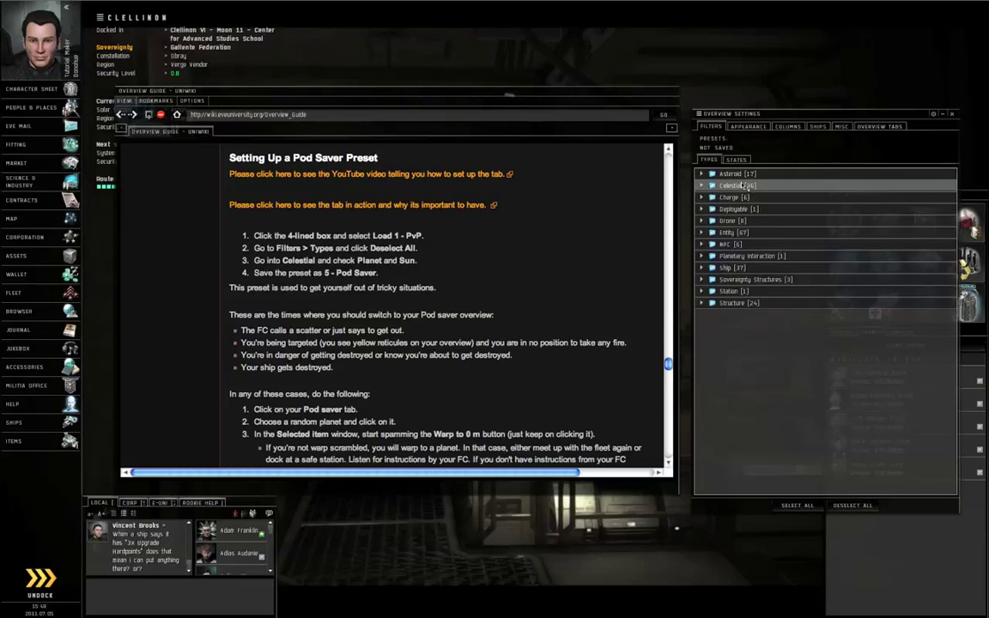
click(749, 257)
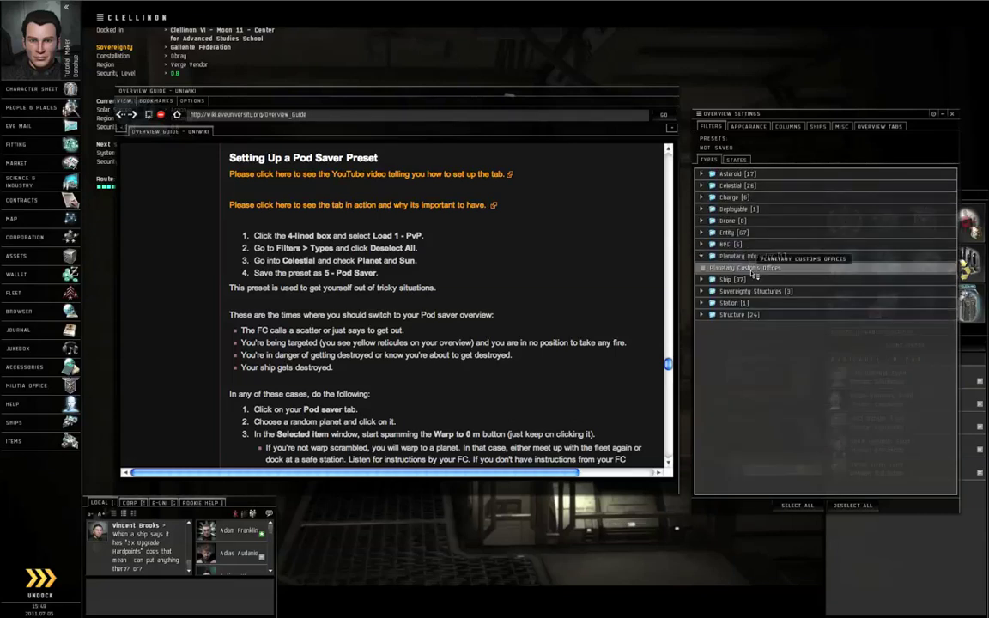
click(753, 269)
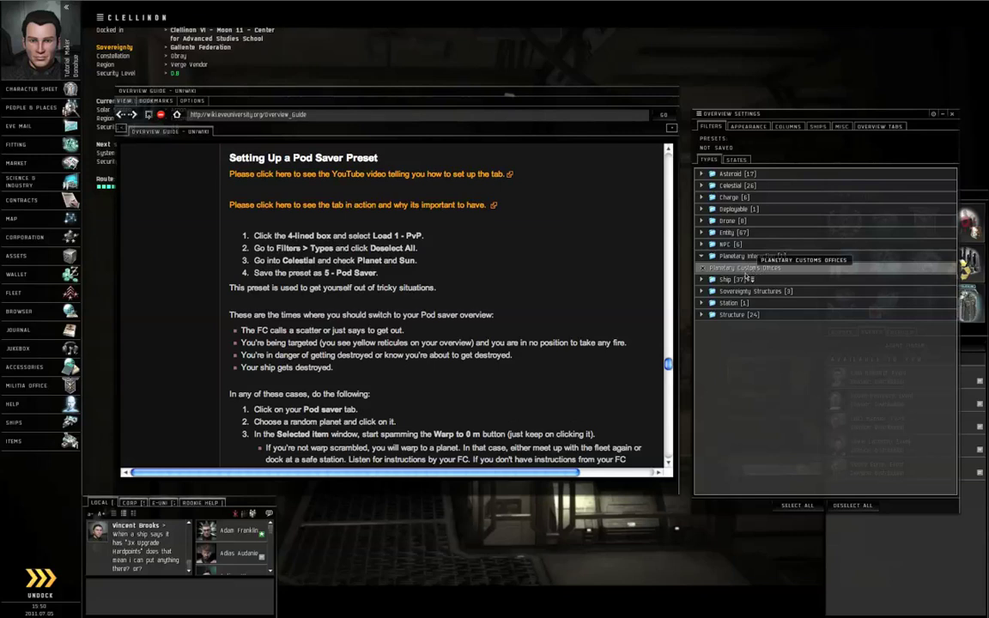
click(730, 258)
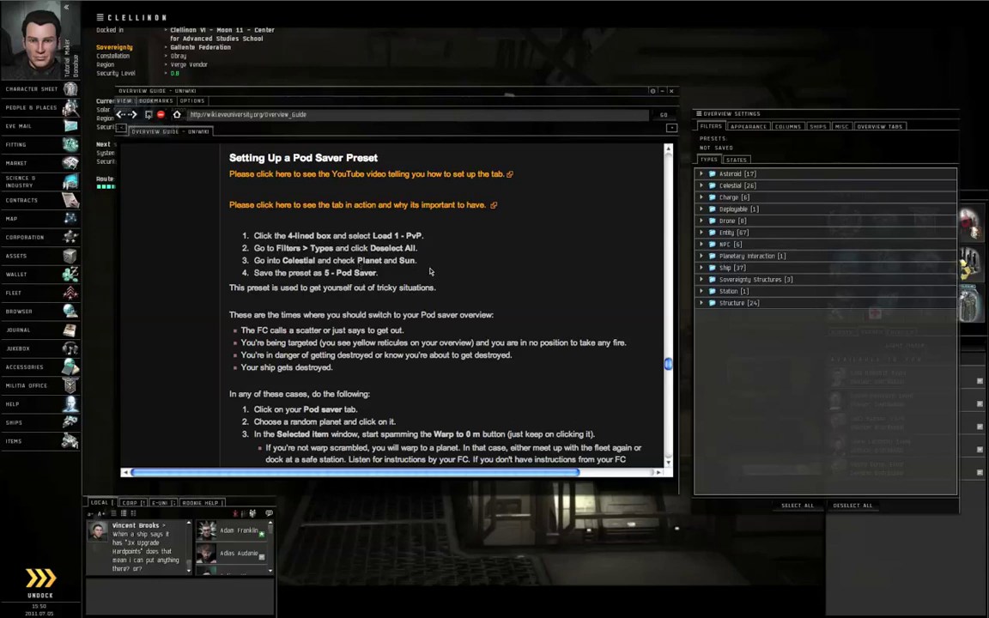
Save the selection as the preset '5 - Pod Saver'.
click(699, 112)
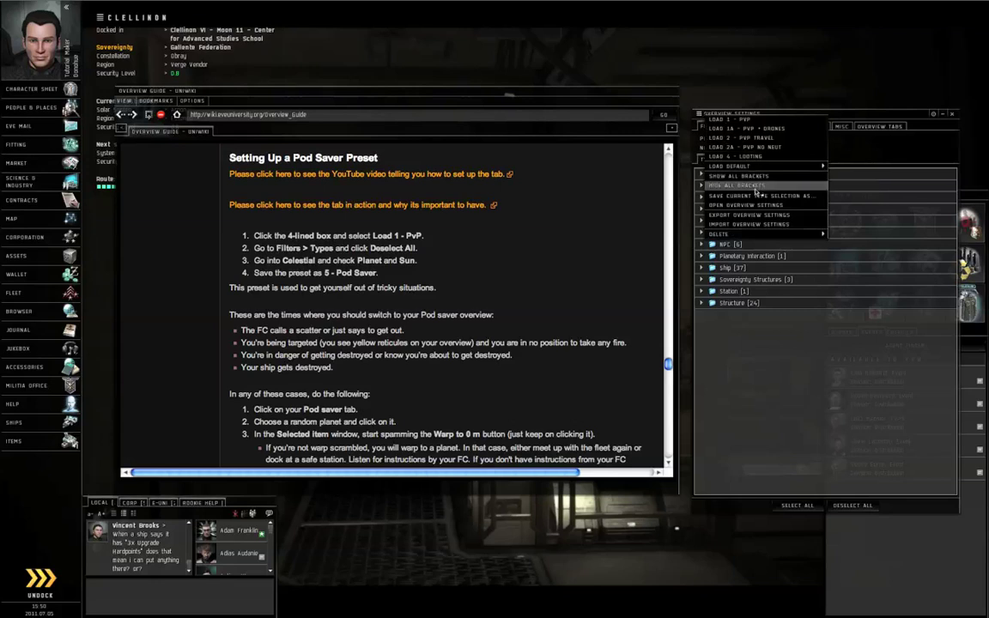
click(726, 170)
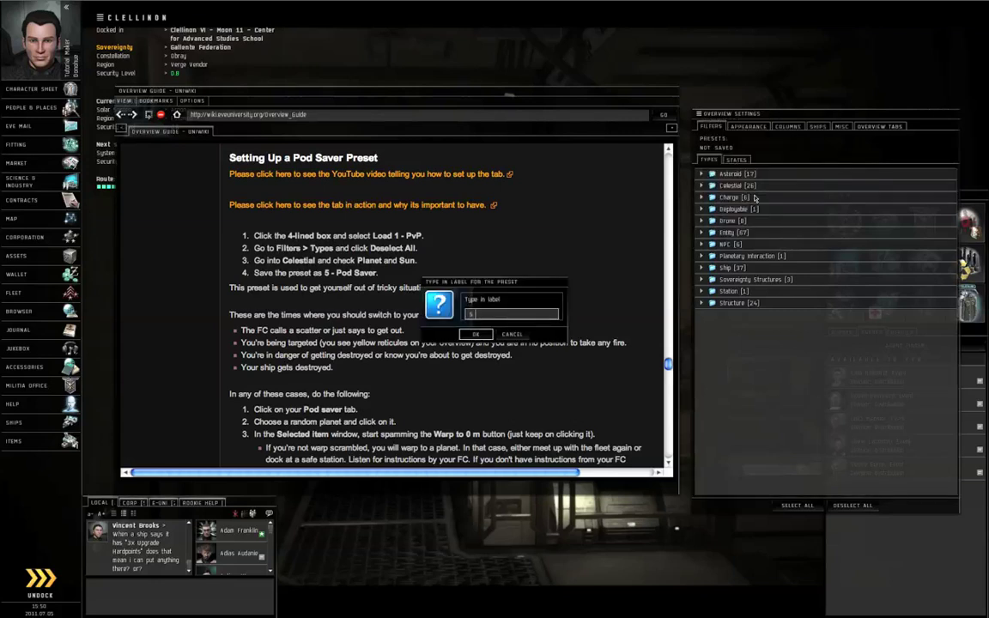
text(5 - Pod Saver)
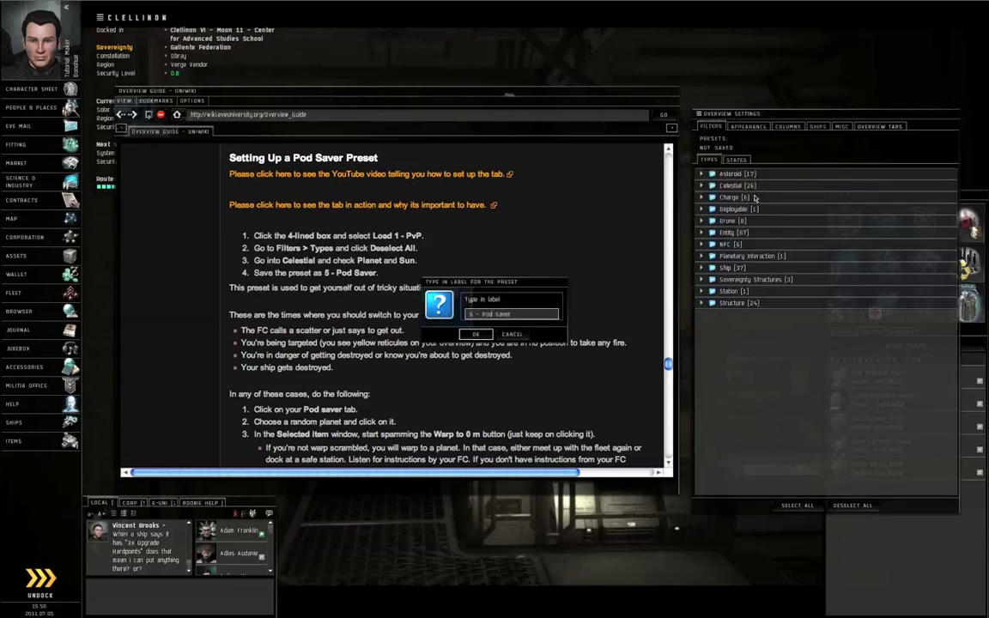
key(Return)
Load the 2 - PvP Travel preset.
scroll(489, 312, down, 3)
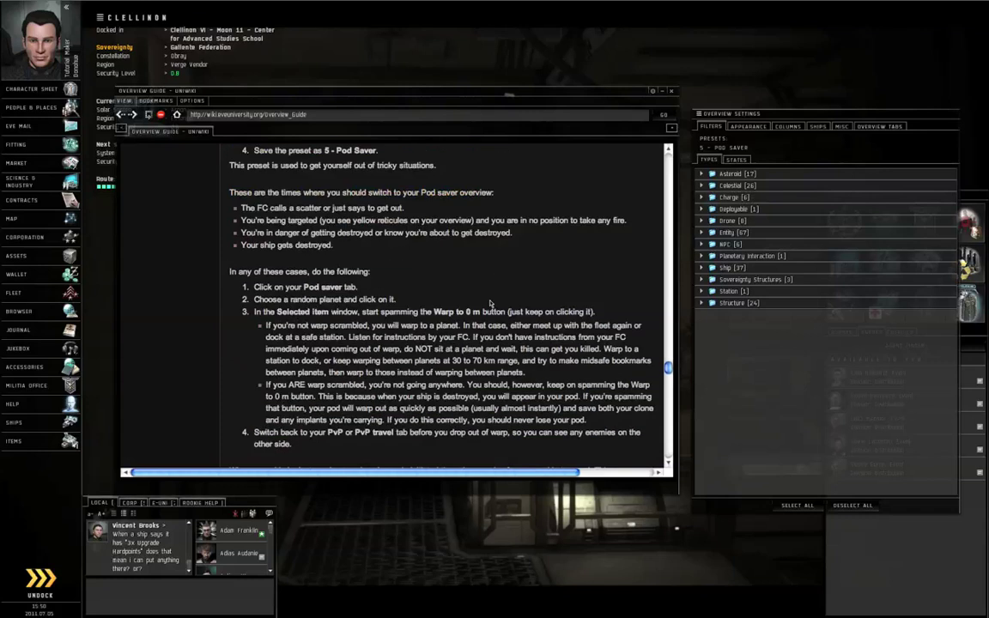
scroll(491, 302, down, 14)
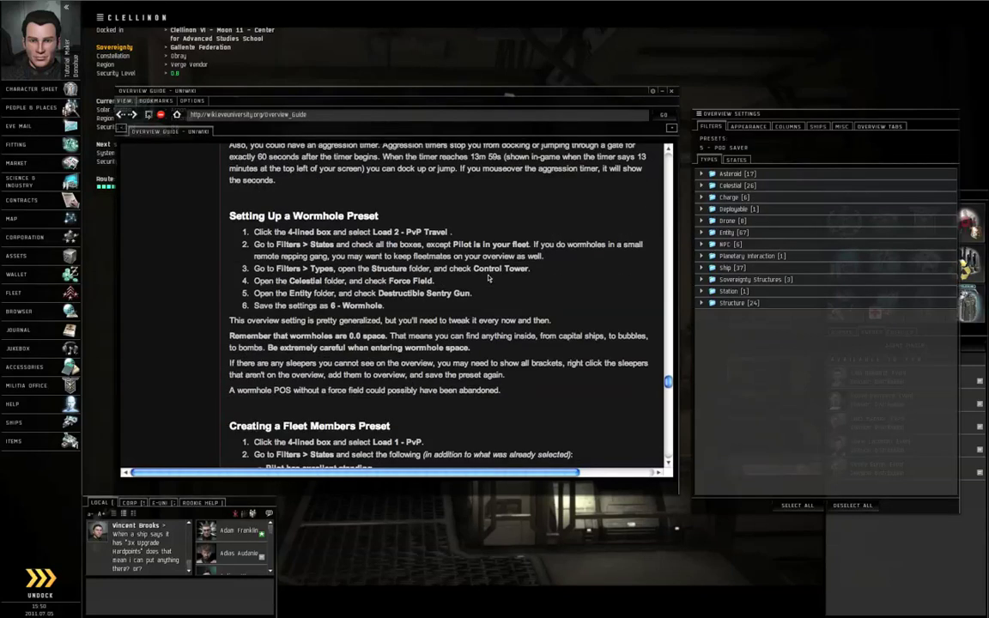
scroll(488, 278, down, 2)
scroll(488, 279, up, 3)
scroll(489, 277, down, 3)
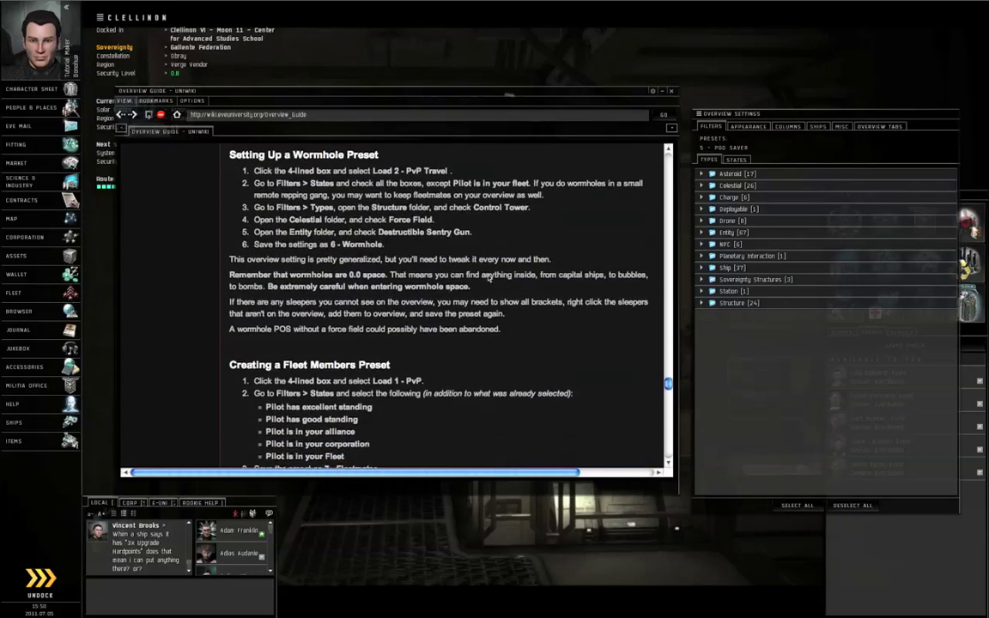
click(698, 113)
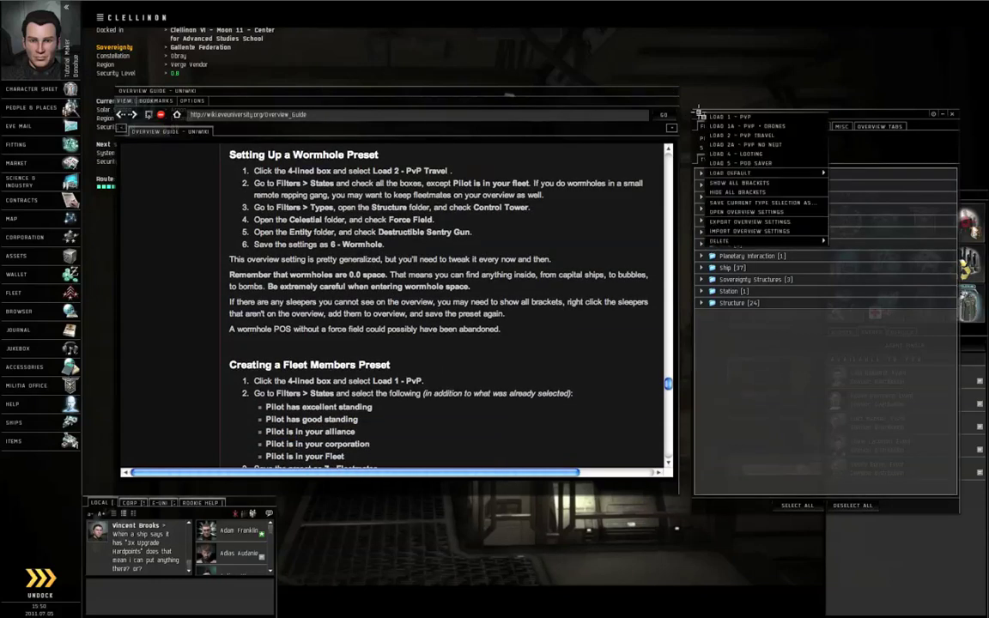
click(740, 135)
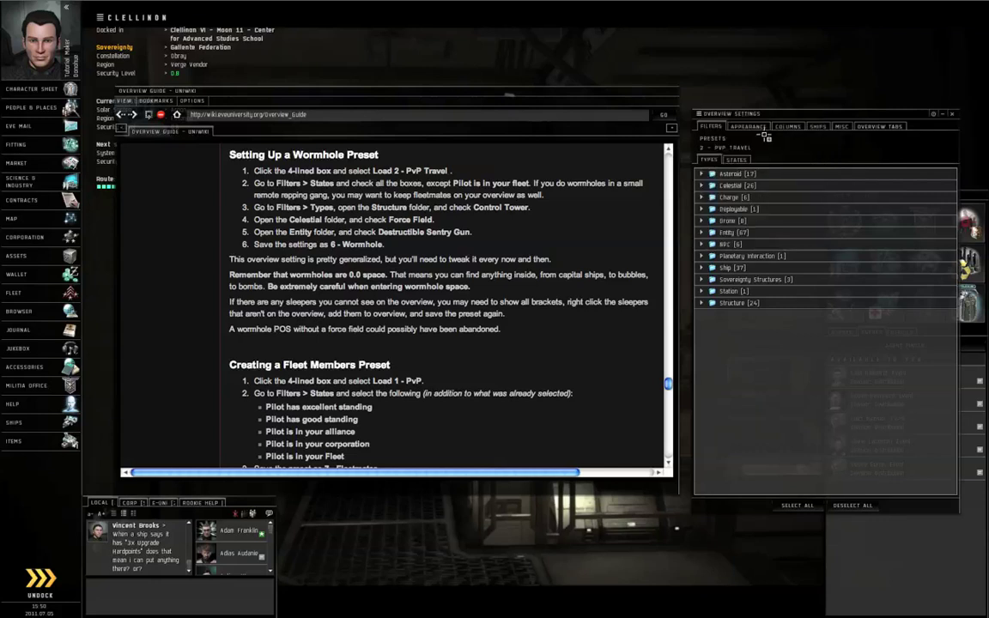
Toggle excellent standing and include good standing, alliance and corporation pilot states.
click(742, 160)
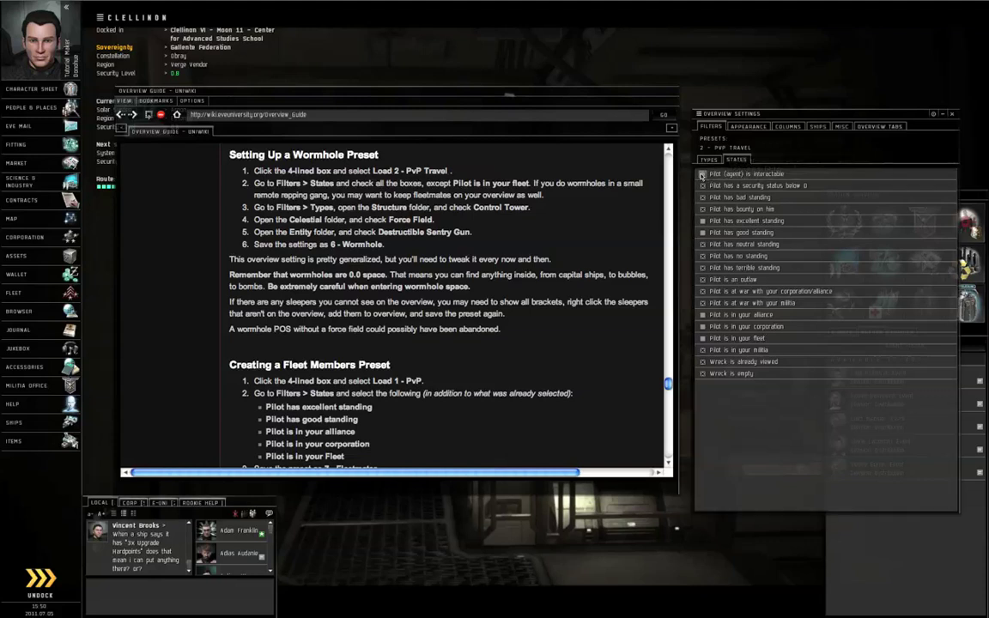
click(703, 220)
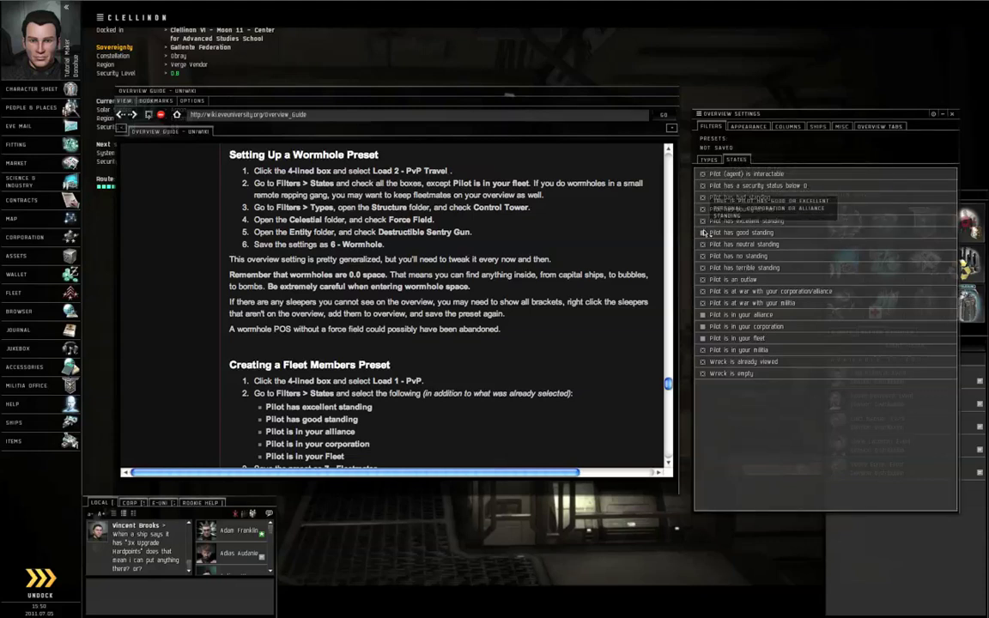
click(702, 233)
click(702, 314)
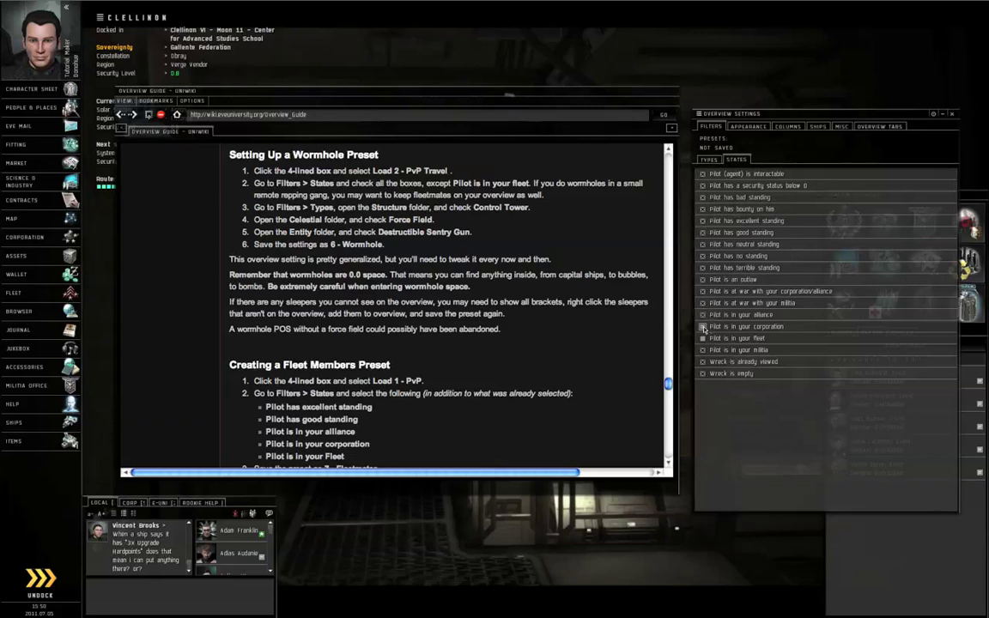
click(704, 327)
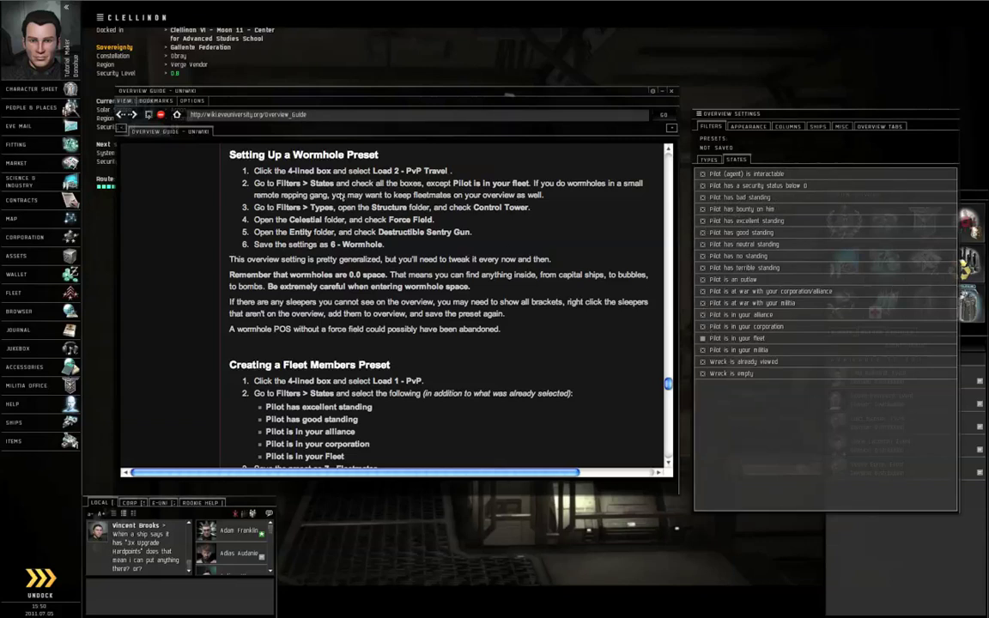
Review Structure, Celestial and Entity types for Control Tower, Force Field and Destructible Sentry Gun.
click(709, 160)
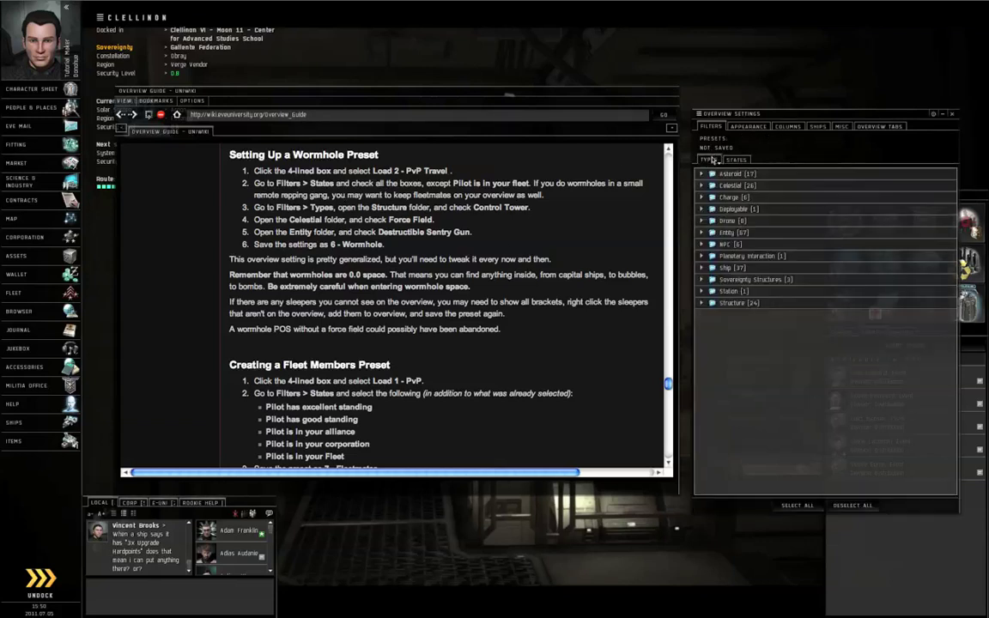
click(768, 304)
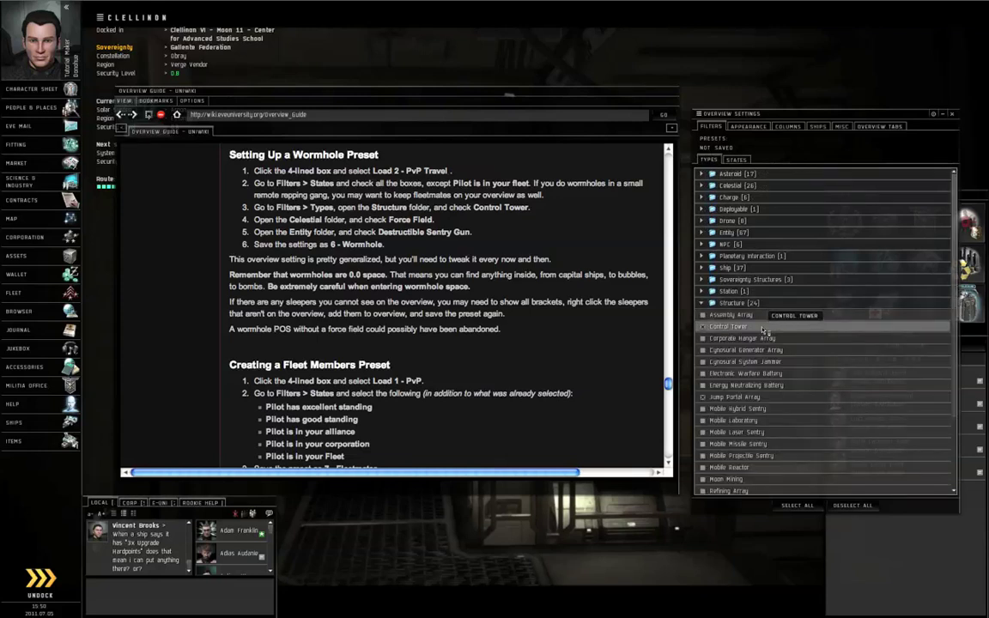
click(736, 303)
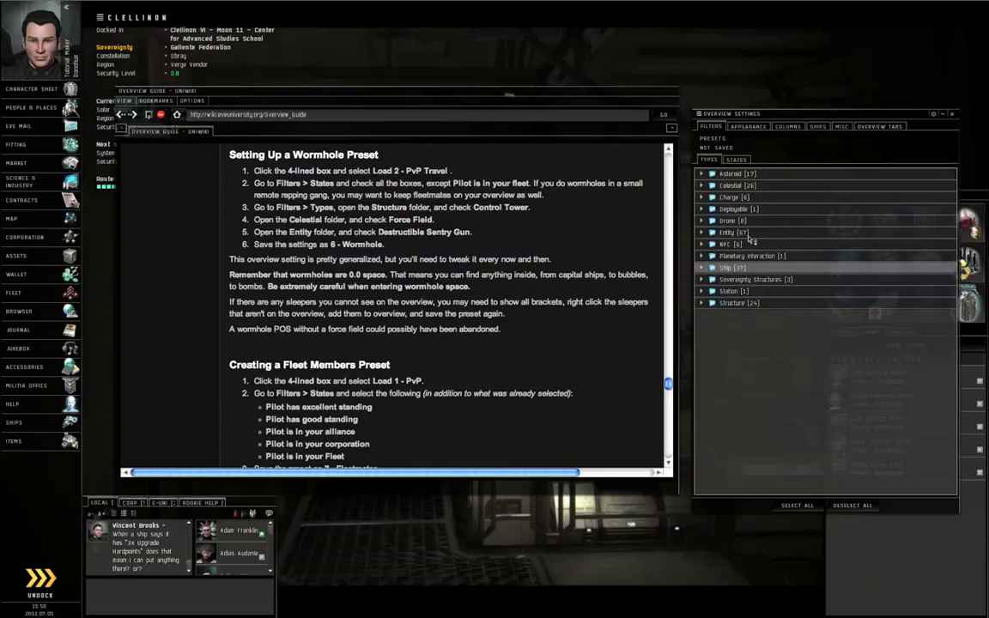
click(746, 186)
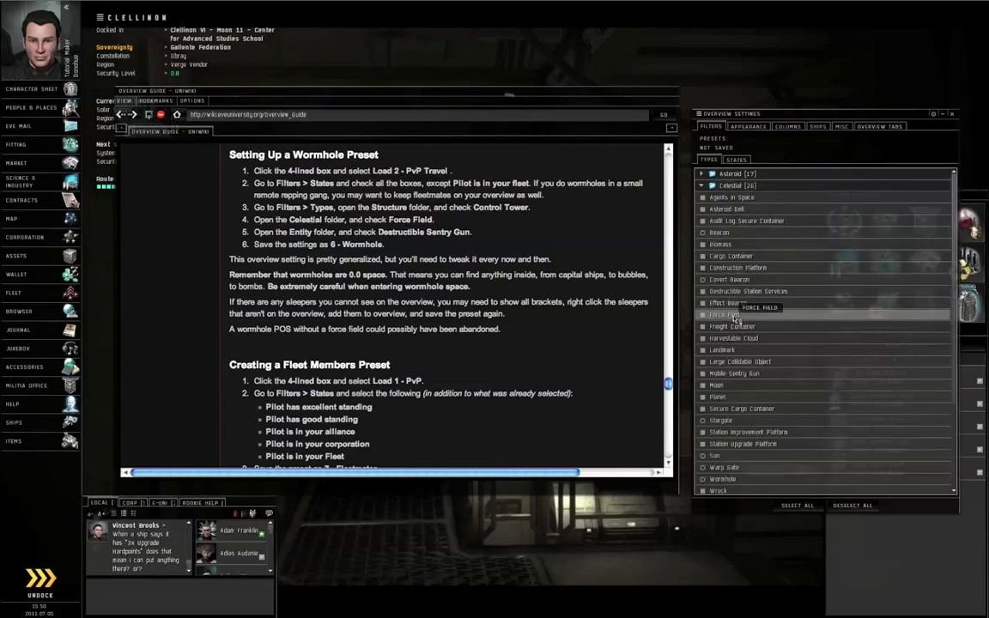
click(758, 188)
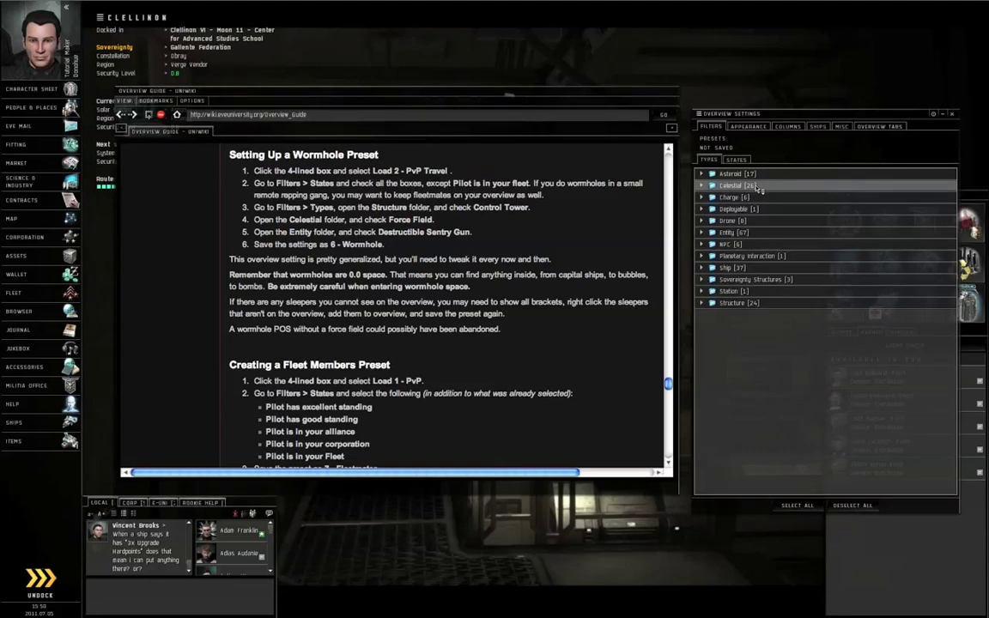
click(751, 233)
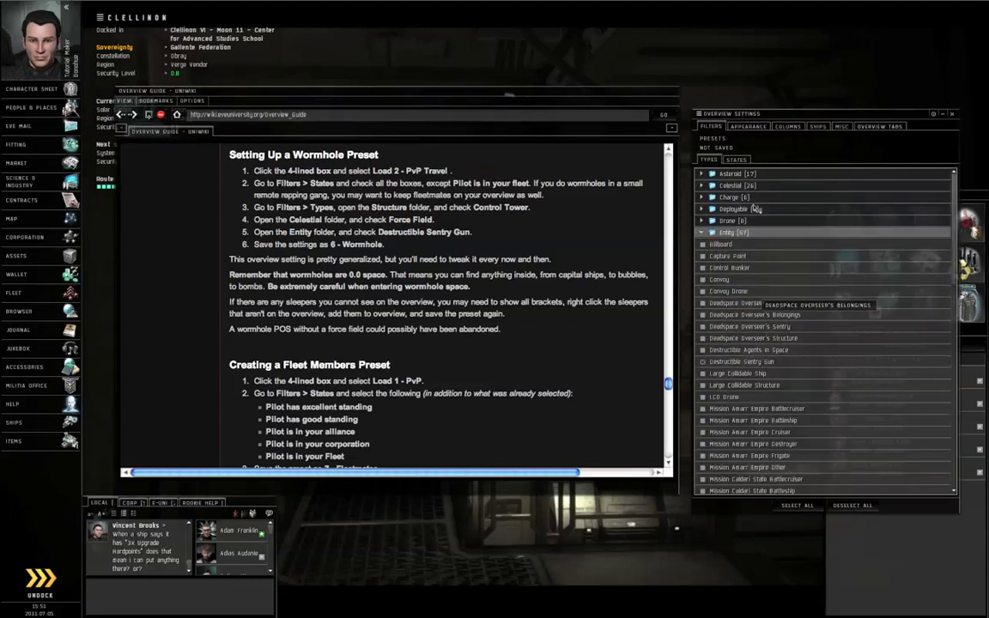
Save the selection as the preset '6 - Wormhole'.
click(698, 113)
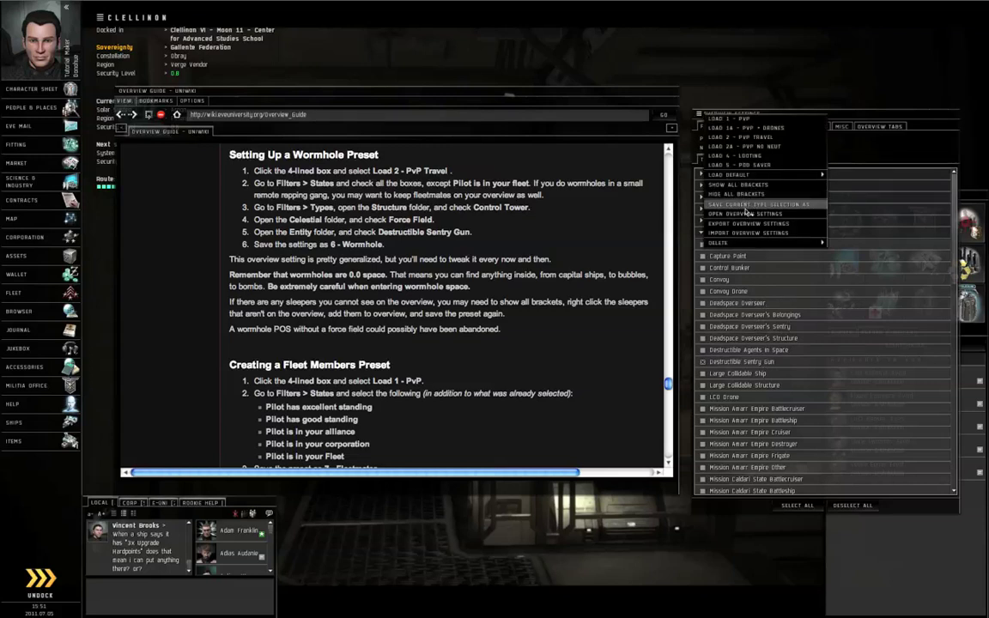
click(730, 184)
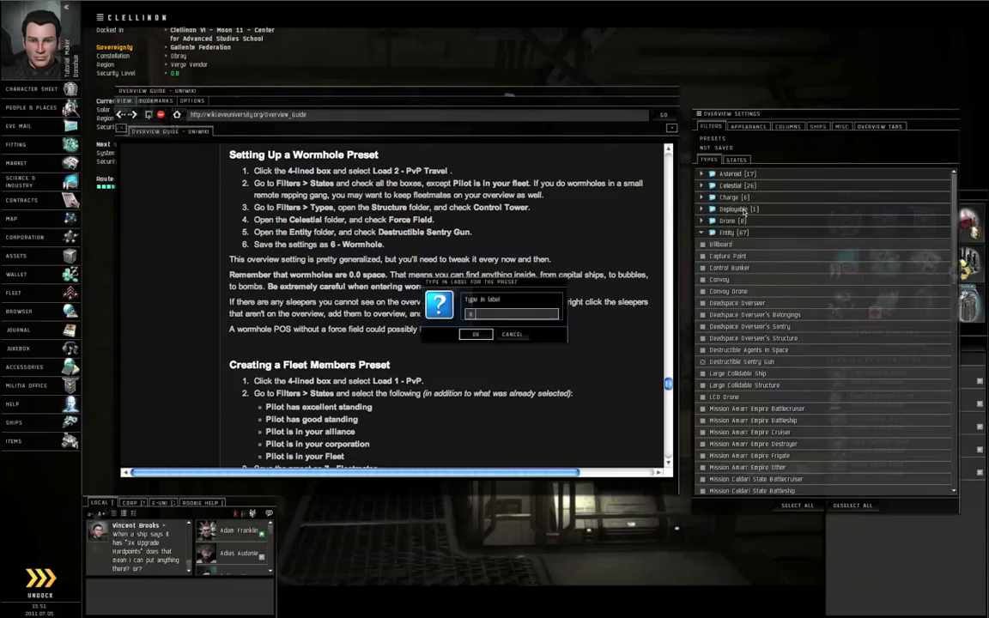
text(6 - Wormhole)
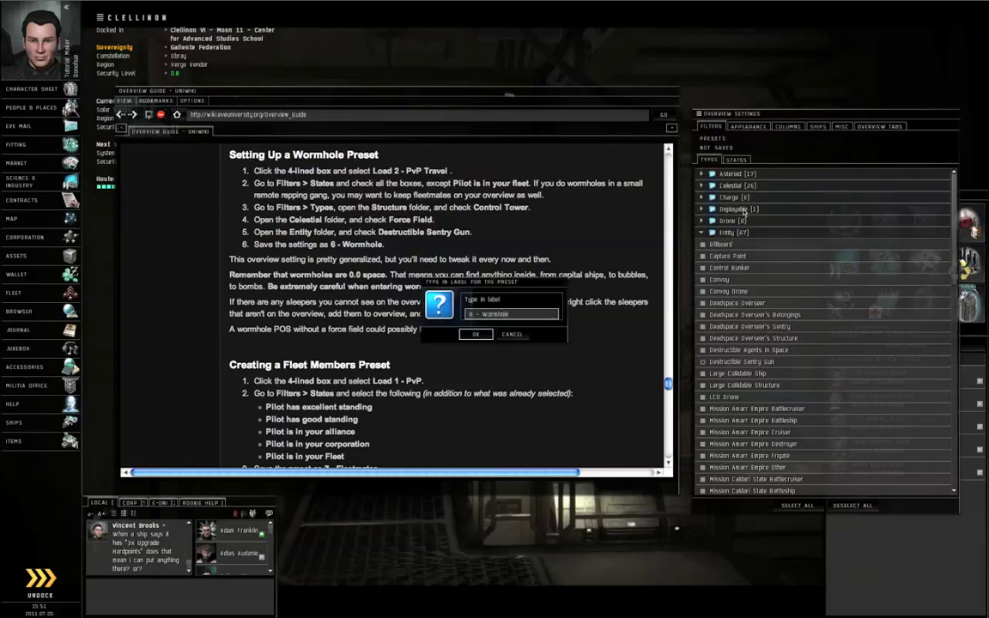
key(Return)
Load the 1 - PvP preset and add the excellent-standing and fleet-member pilot states.
scroll(524, 275, down, 3)
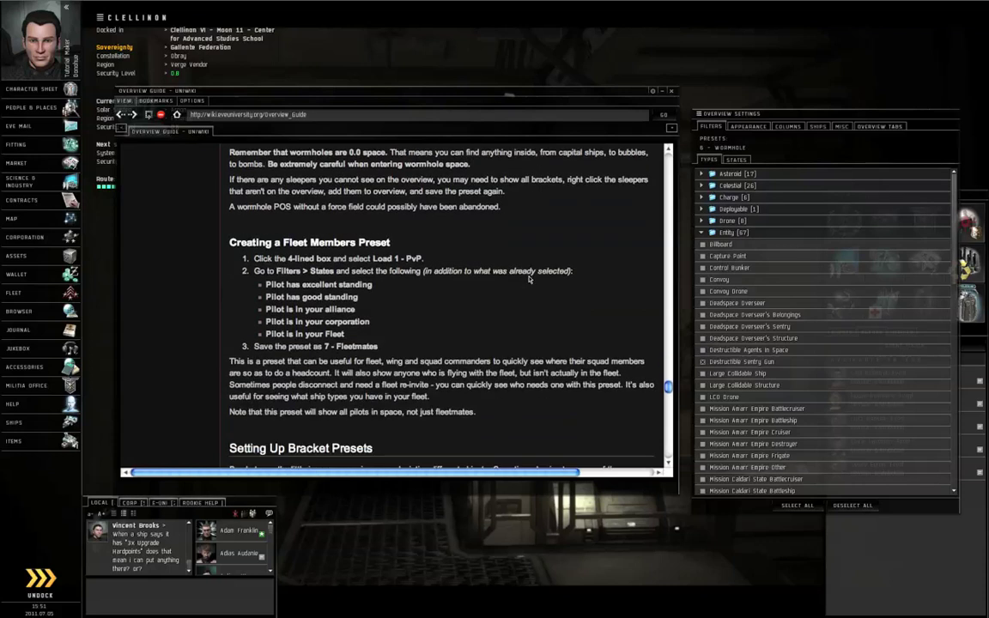
scroll(530, 279, down, 2)
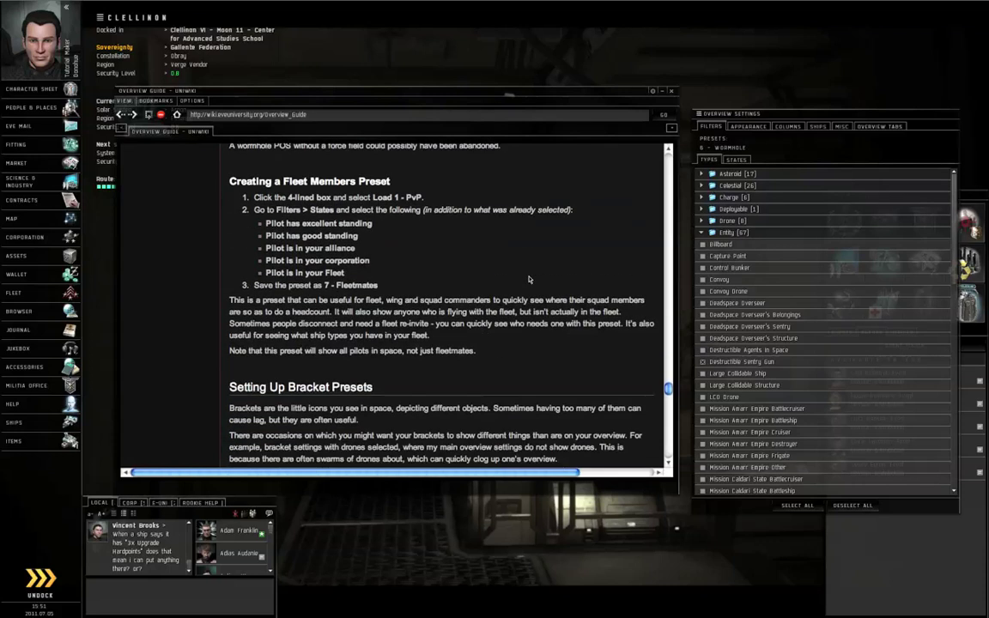
click(701, 114)
click(734, 118)
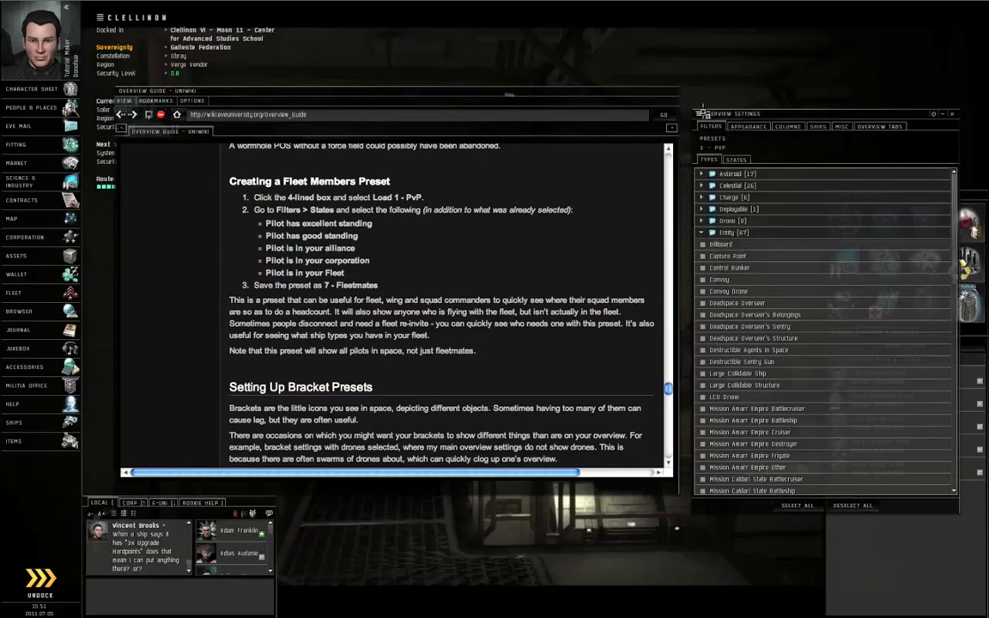
click(701, 114)
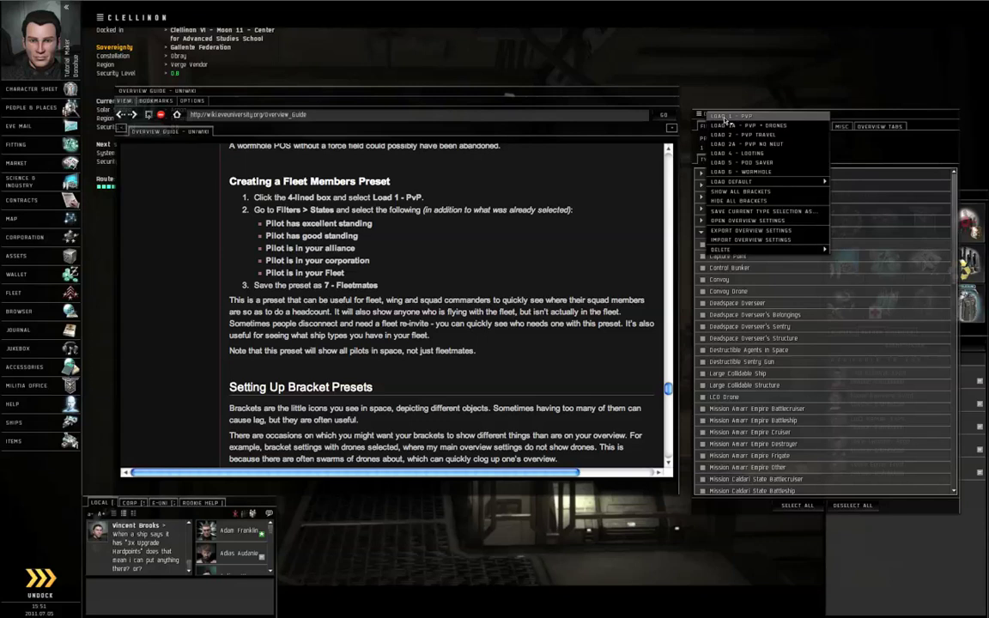
click(725, 117)
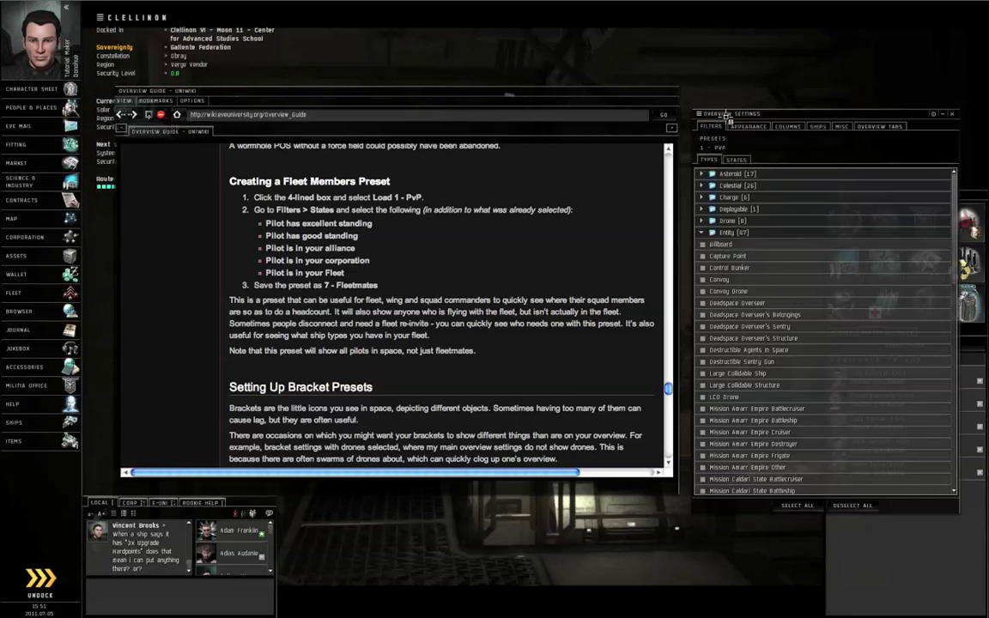
click(736, 159)
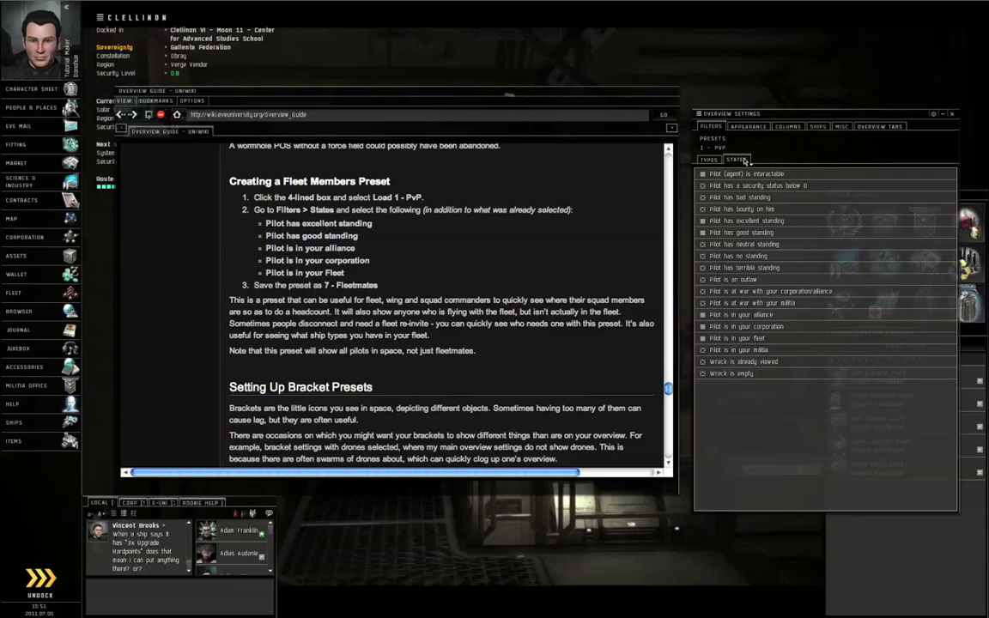
click(702, 221)
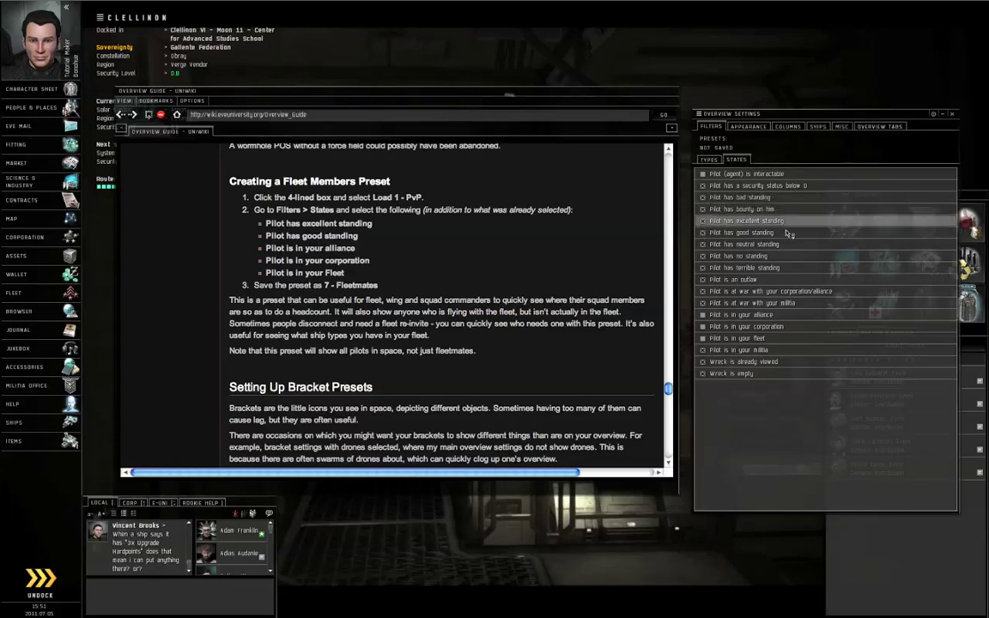
click(703, 340)
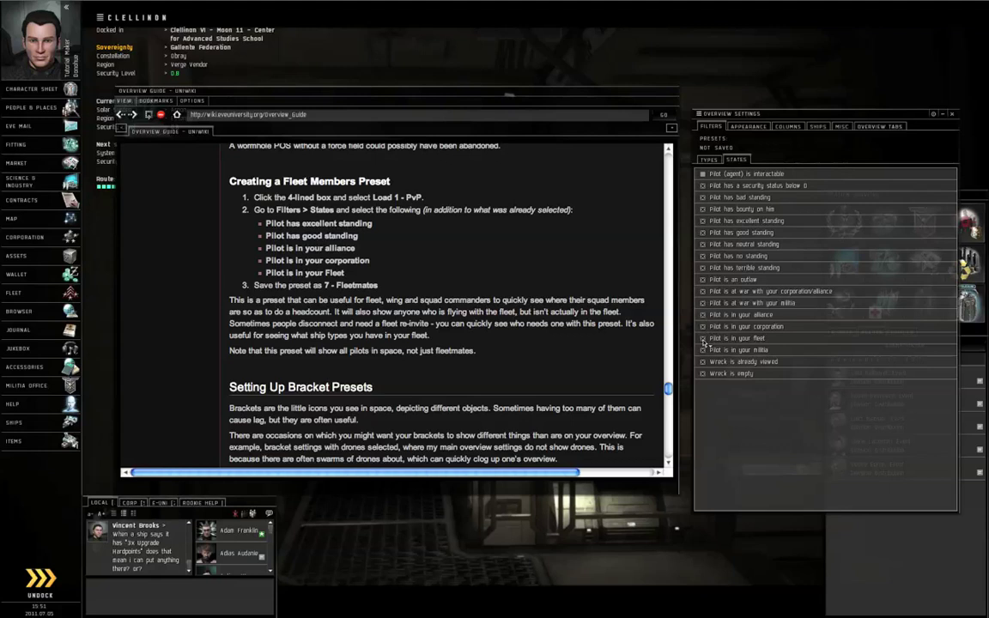
Save the current overview selection as a new preset named '7 - Fleetmates'.
click(700, 114)
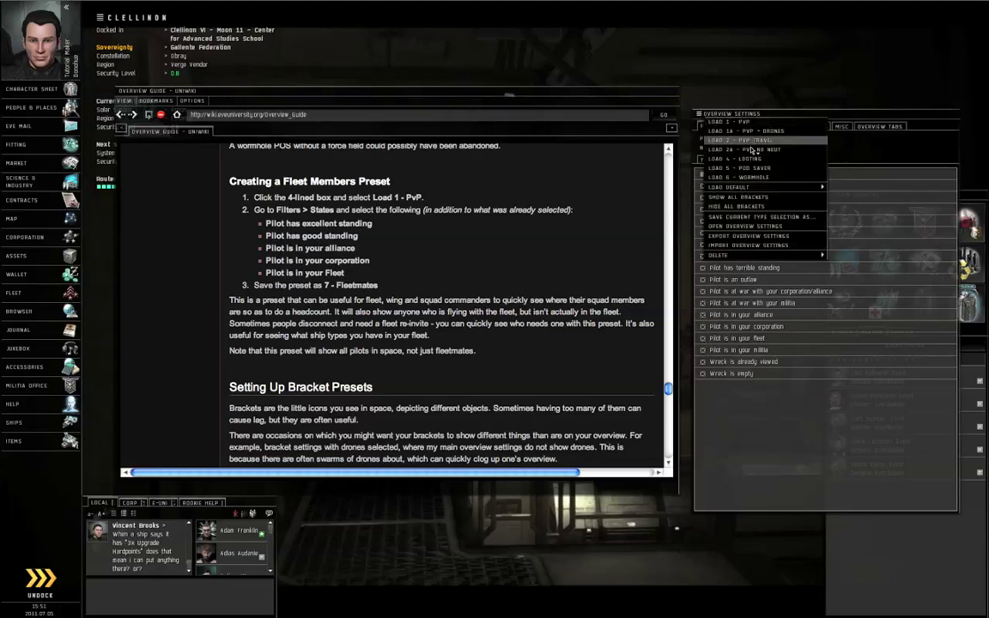
click(754, 225)
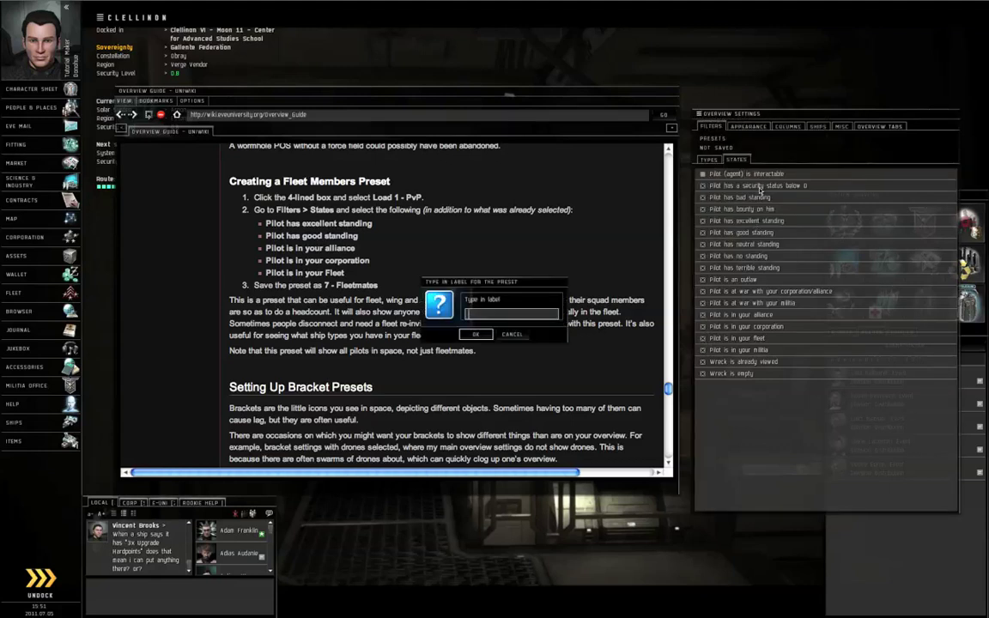
text(7 - Fleetmates)
key(Return)
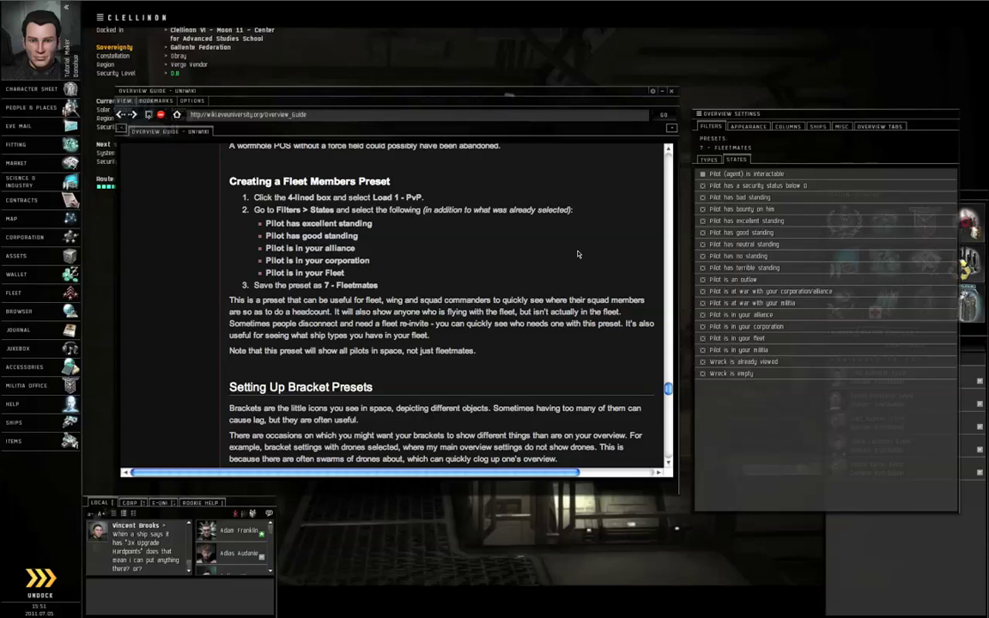
Return the wiki guide to the top and close the Uniwiki browser window.
scroll(657, 200, up, 10)
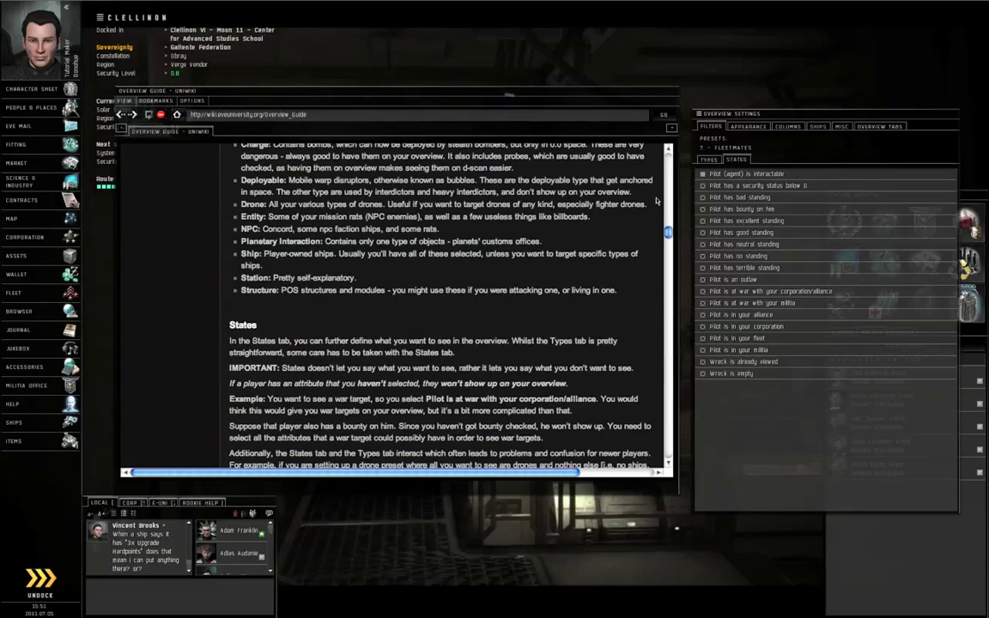
scroll(656, 201, up, 10)
scroll(533, 266, down, 2)
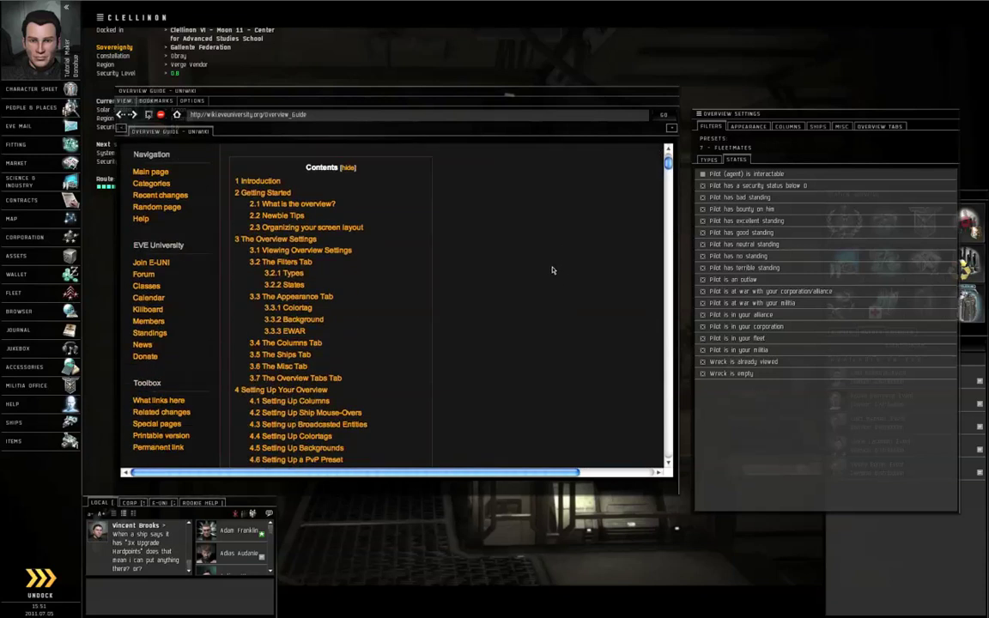
scroll(552, 271, up, 2)
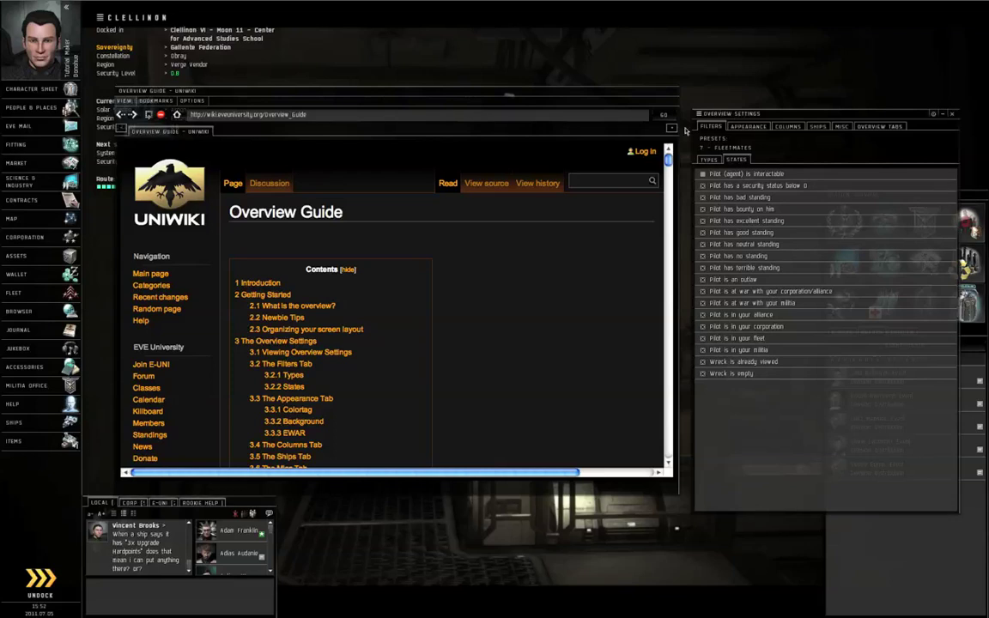
click(671, 92)
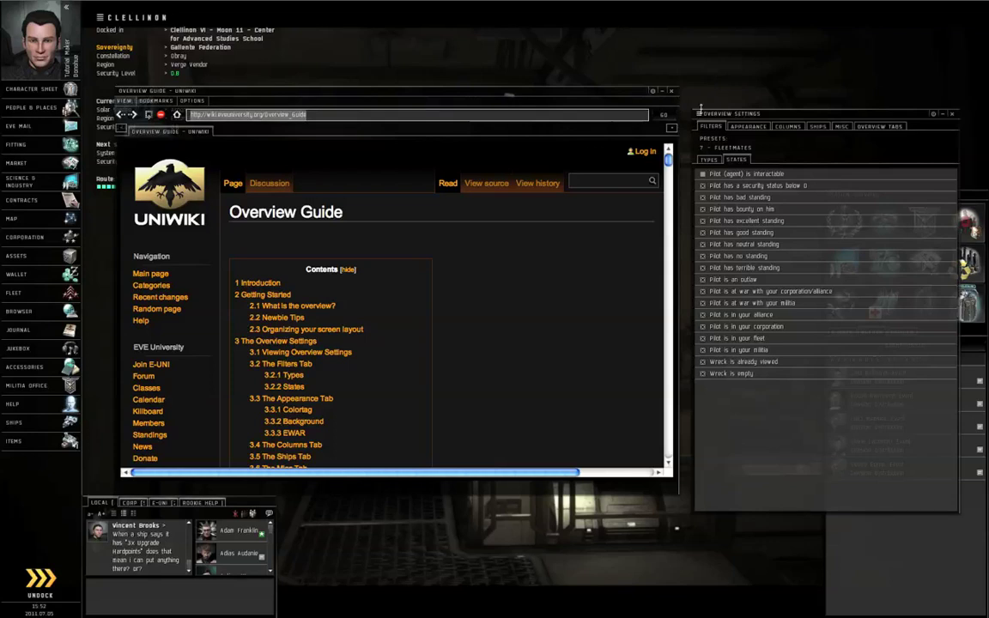
click(672, 94)
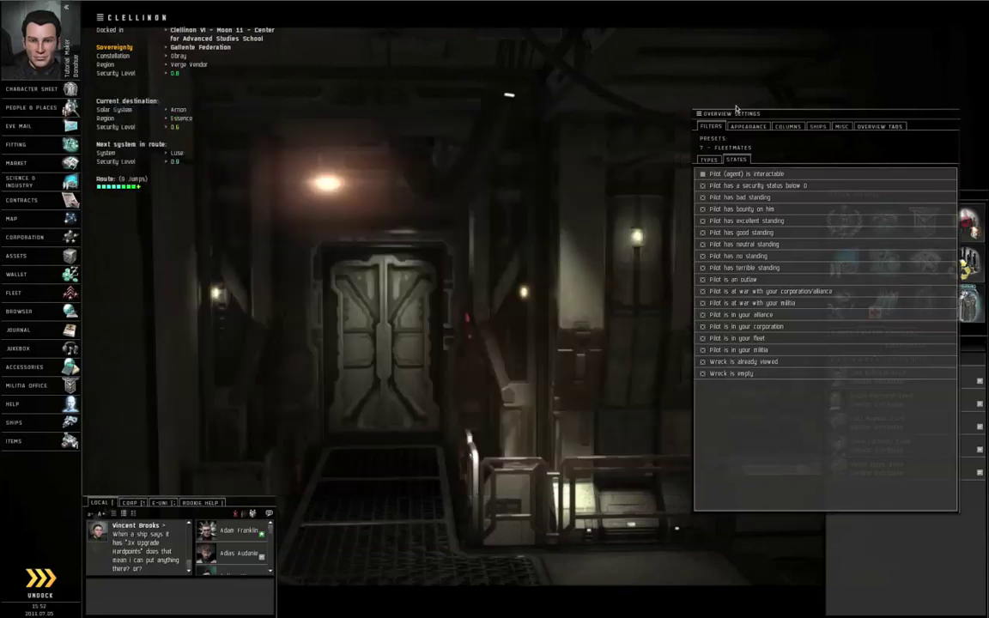